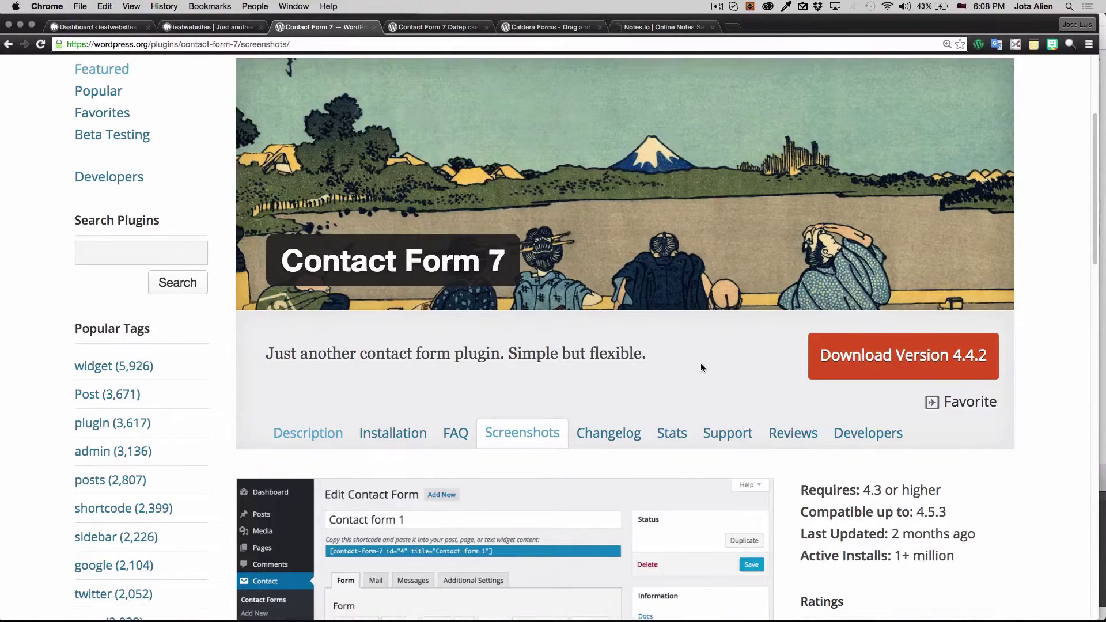
- Show the Contact Form 7 Datepicker page and scroll through its calendar screenshots and 3.8-star ratings
scroll(700, 367, "down", 6)
scroll(626, 354, "up", 2)
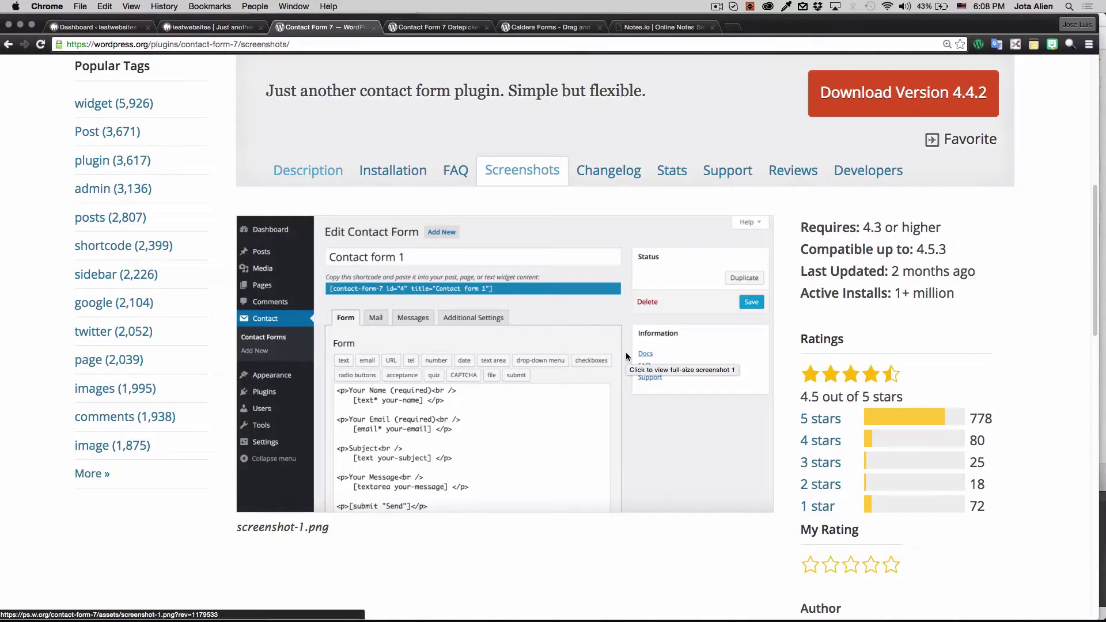
scroll(626, 351, "up", 1)
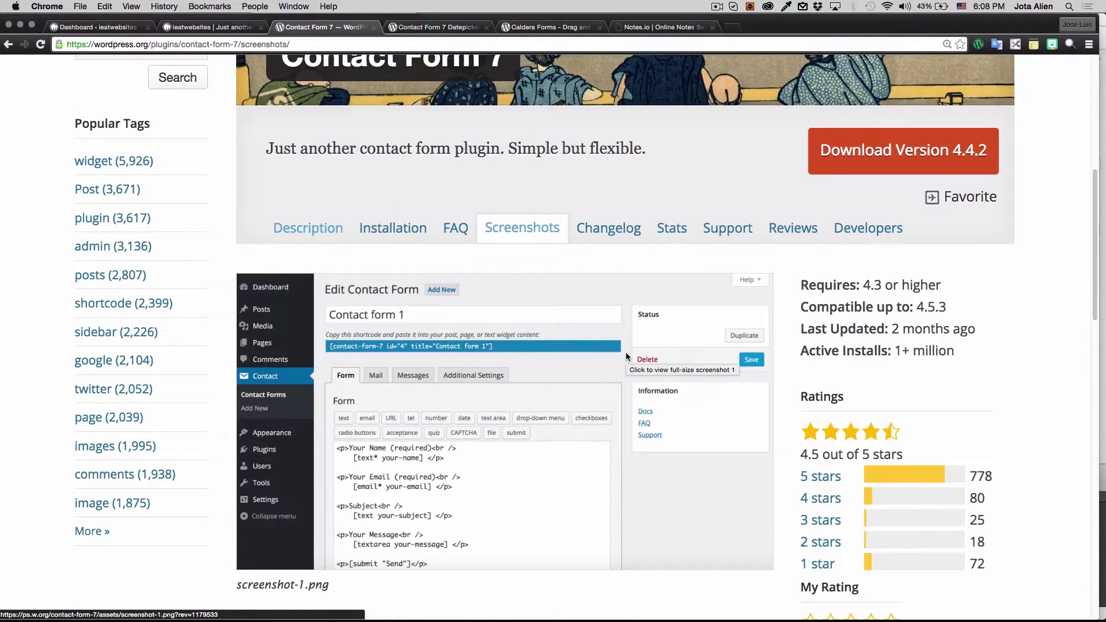
scroll(626, 357, "up", 1)
scroll(626, 356, "up", 4)
scroll(628, 357, "up", 2)
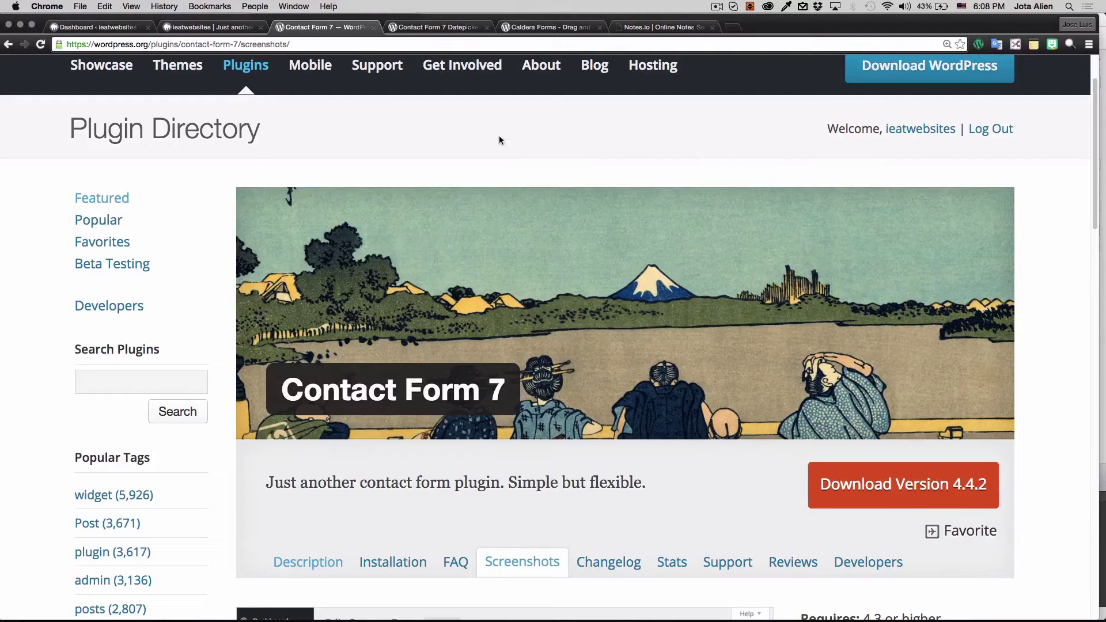
left_click(446, 28)
scroll(536, 257, "down", 5)
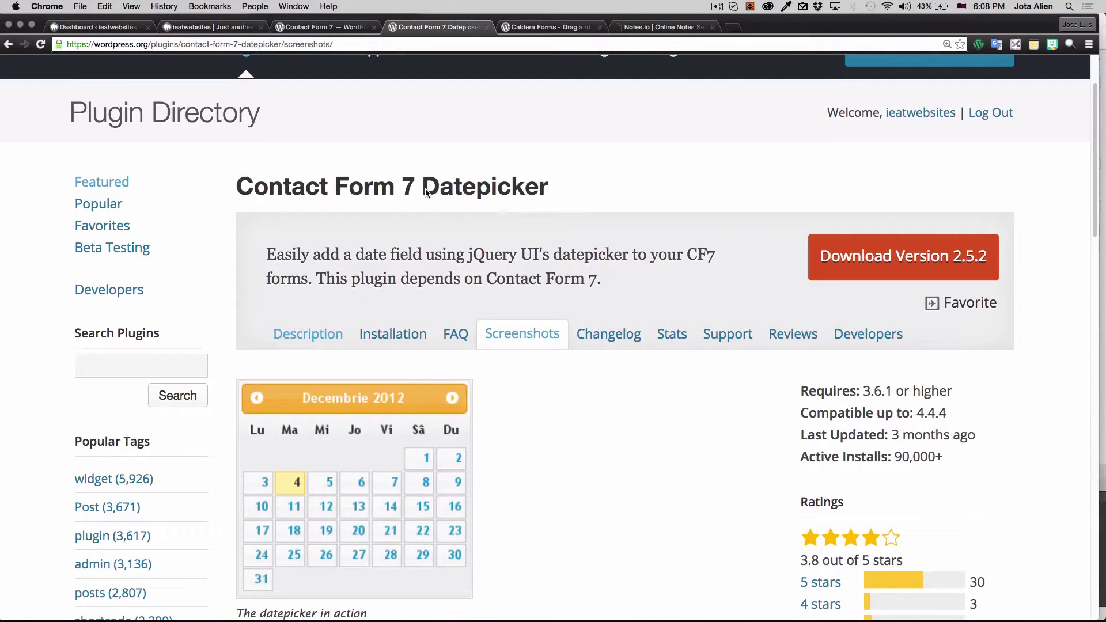
scroll(495, 204, "down", 5)
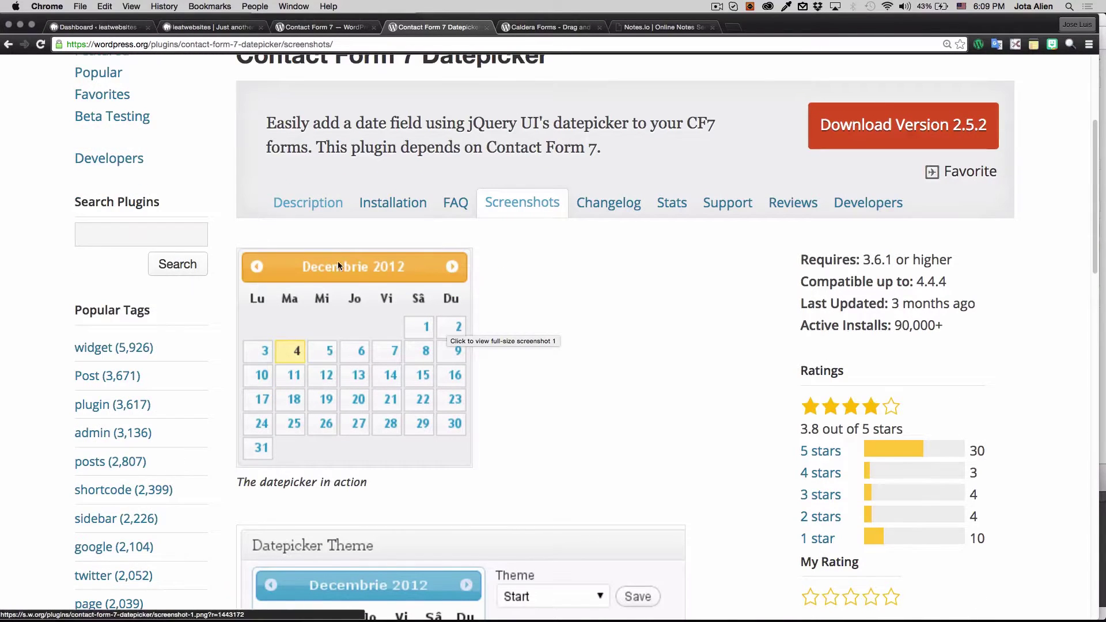
scroll(340, 259, "down", 2)
scroll(461, 300, "down", 8)
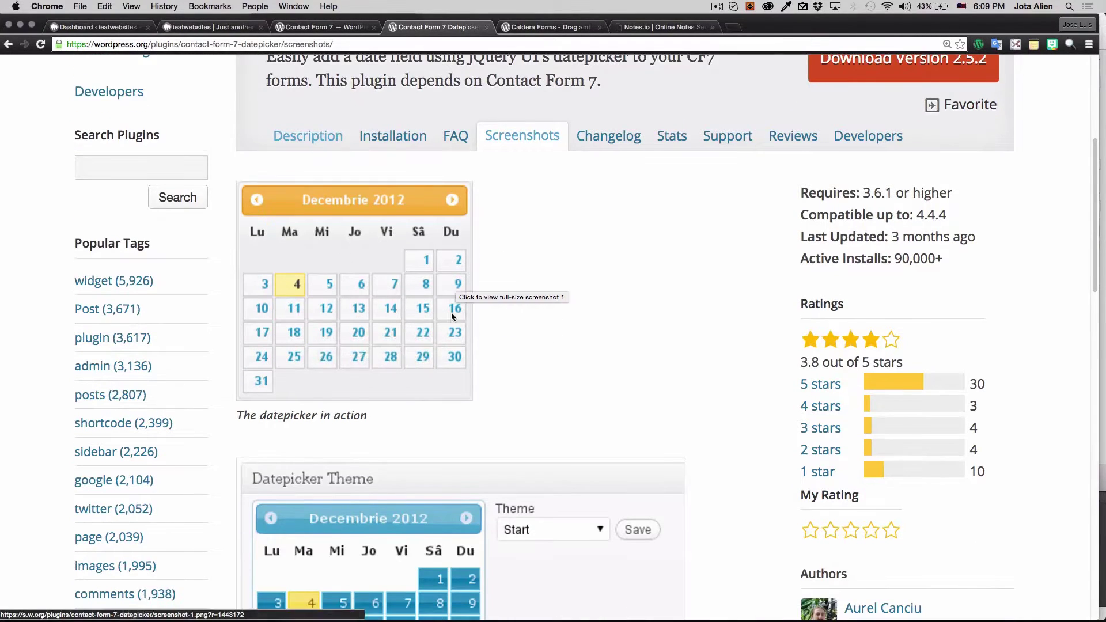
scroll(445, 365, "up", 17)
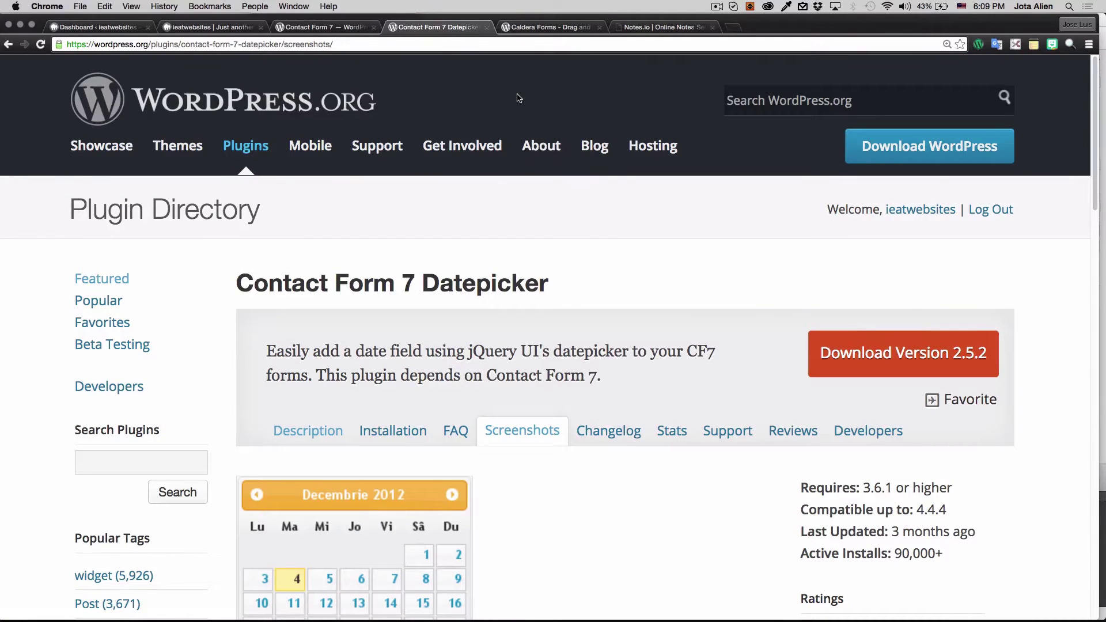
- Show the Caldera Forms page and scroll through its Layout Builder screenshot, 4.7-star ratings and authors
left_click(527, 27)
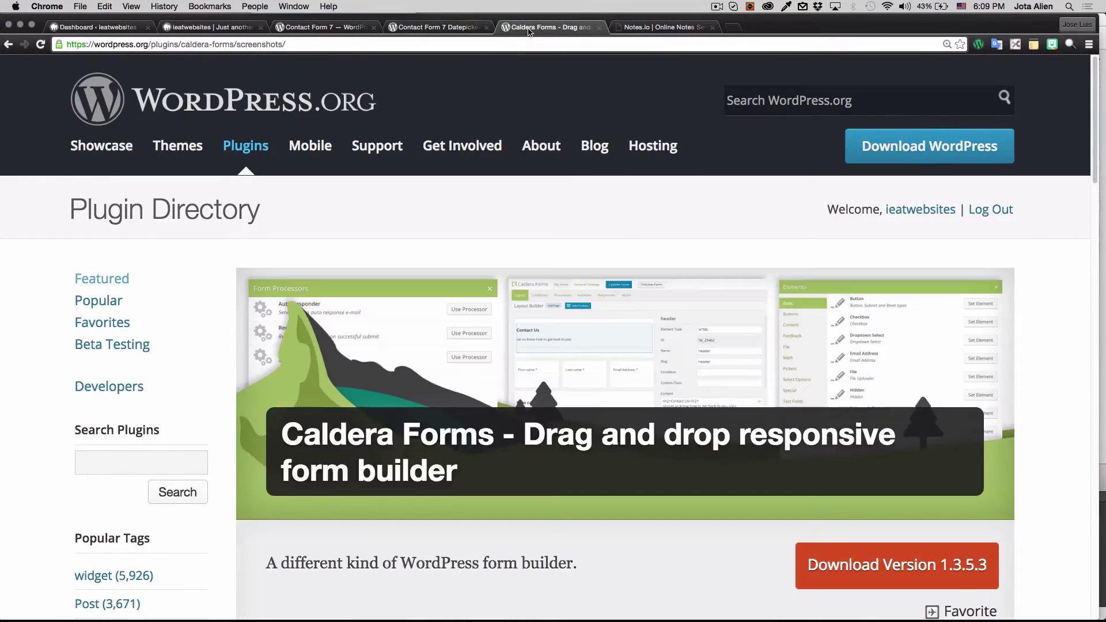
scroll(378, 283, "down", 2)
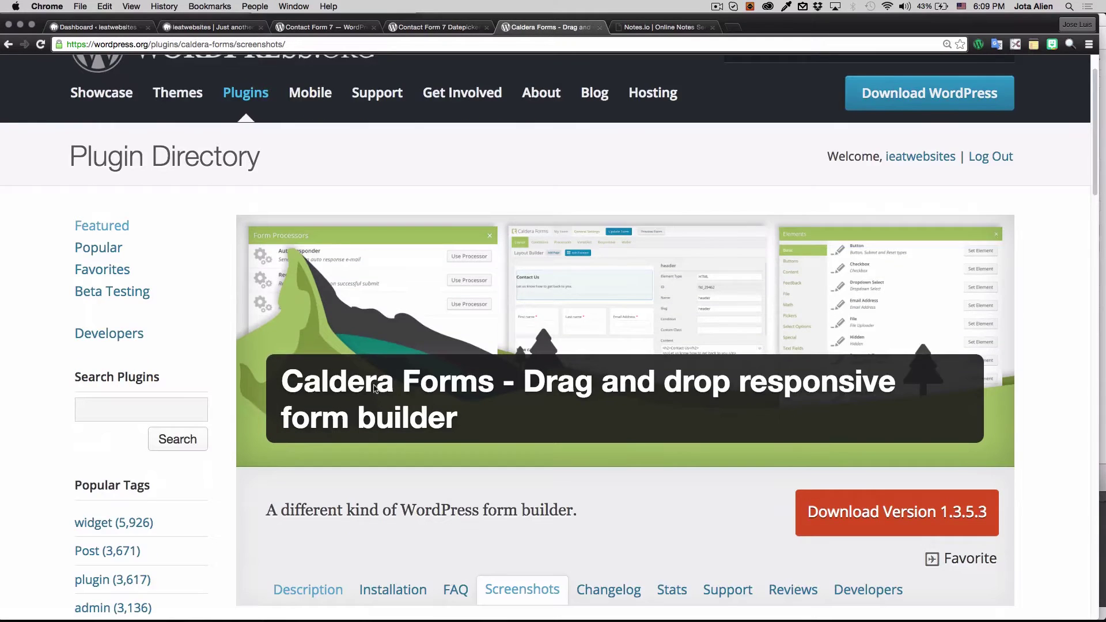
scroll(480, 378, "down", 10)
scroll(515, 348, "up", 5)
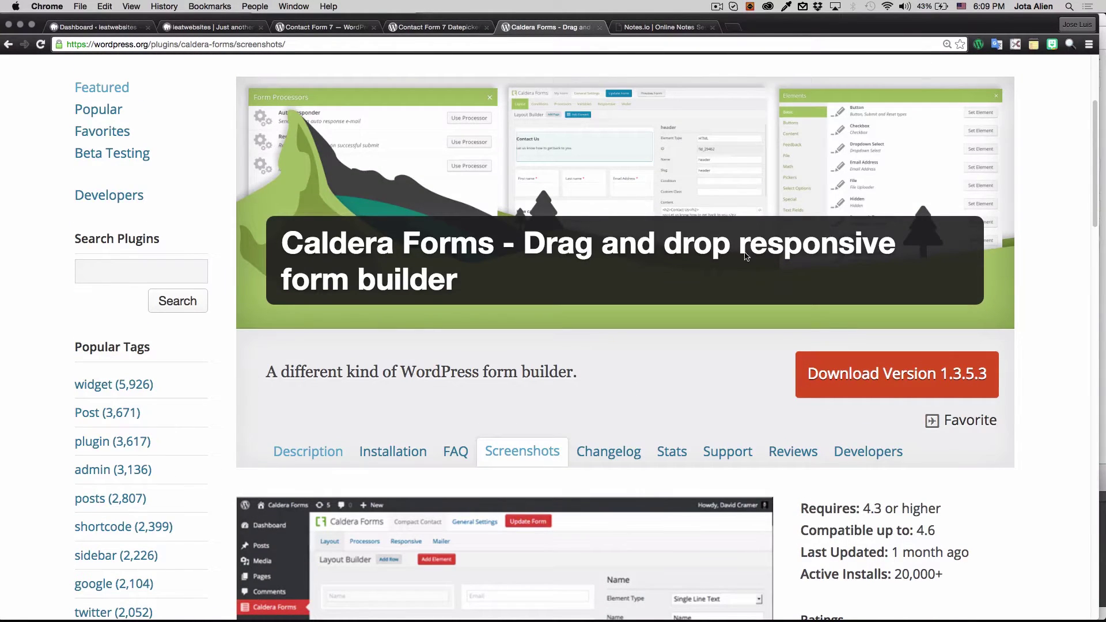
scroll(648, 331, "down", 12)
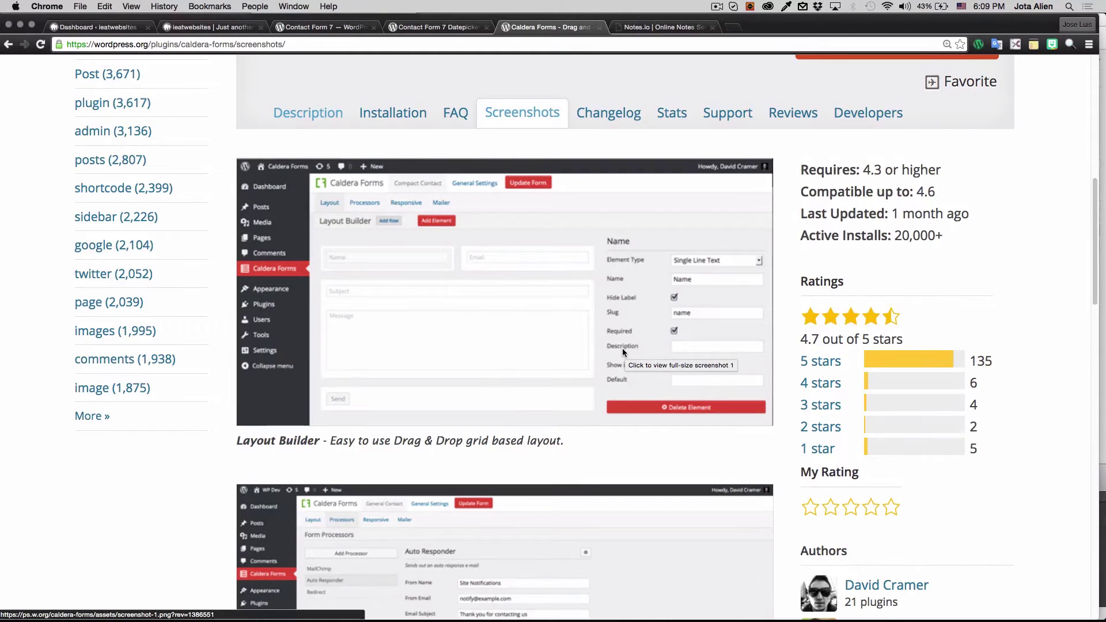
scroll(623, 348, "up", 9)
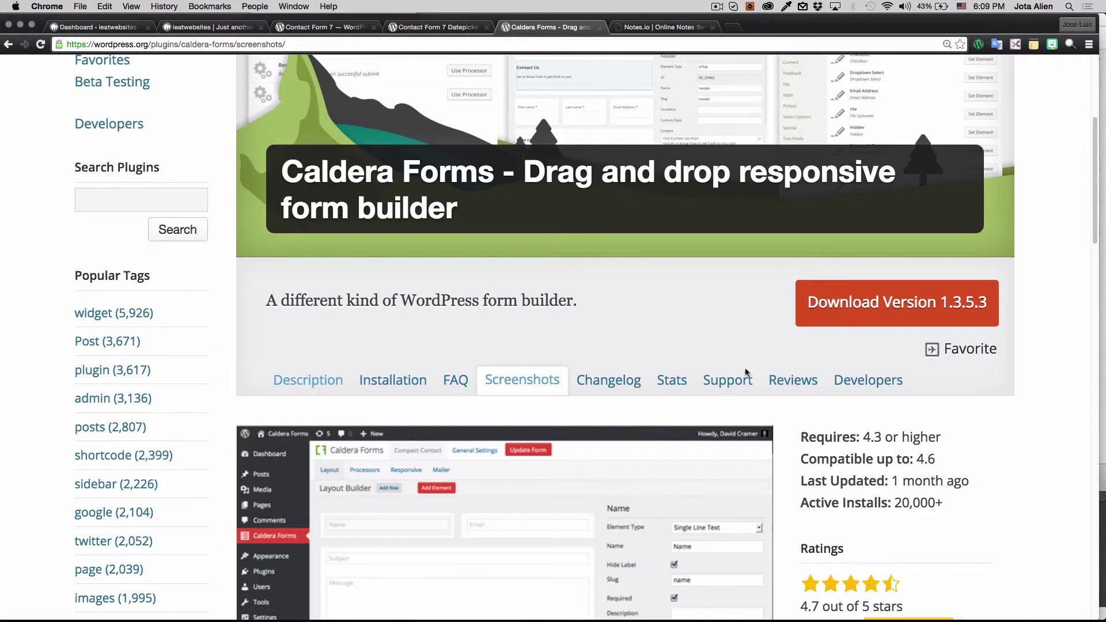
scroll(748, 373, "down", 5)
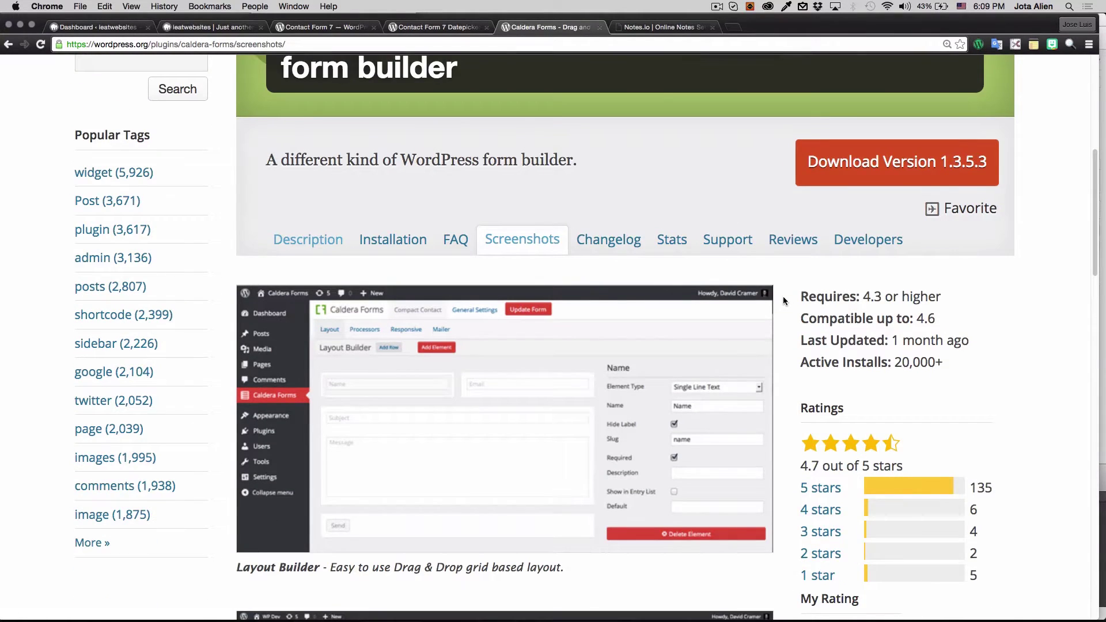
scroll(783, 300, "down", 6)
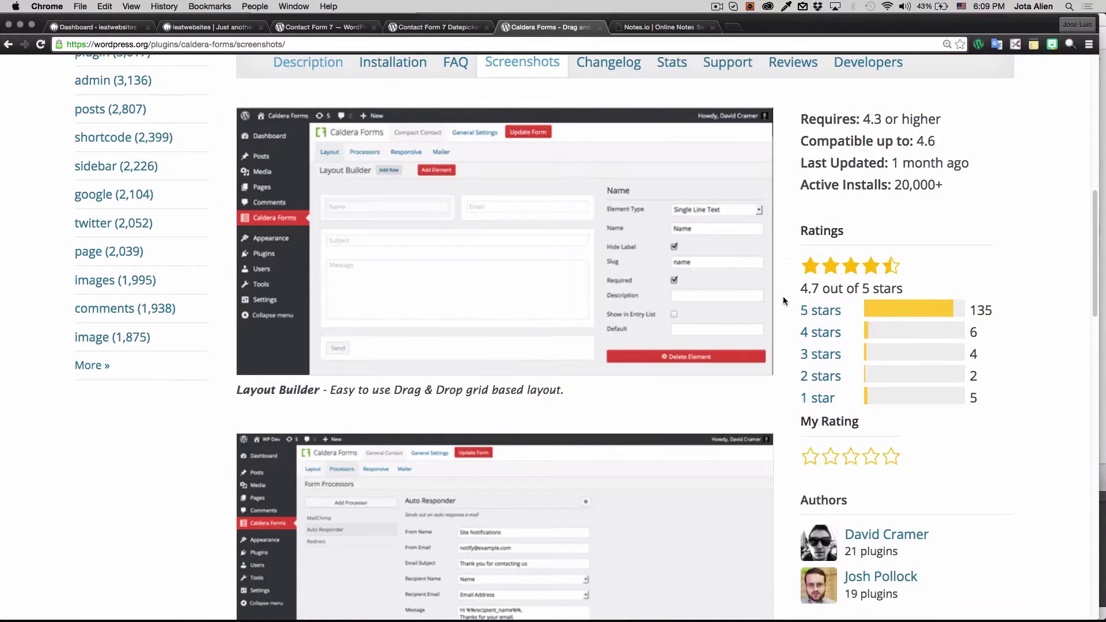
scroll(783, 300, "down", 5)
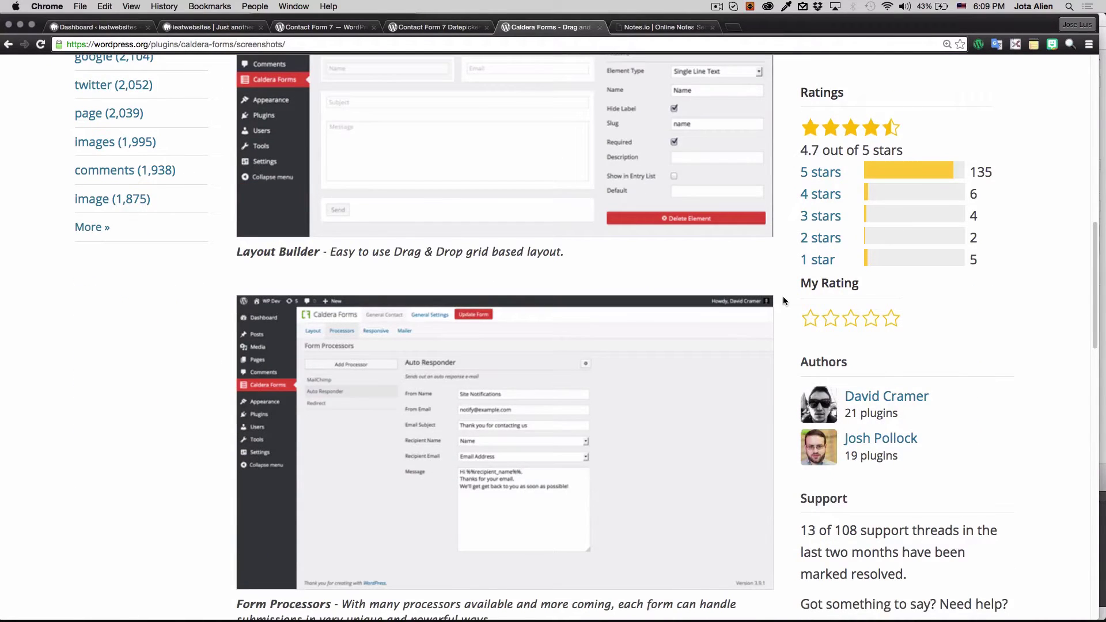
scroll(784, 300, "up", 20)
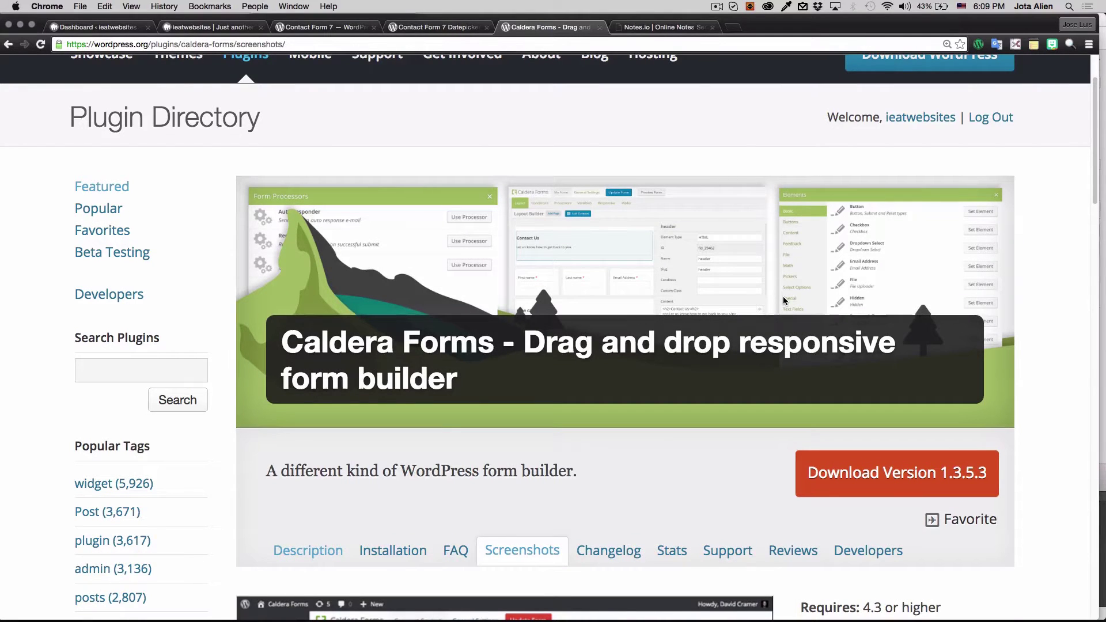
scroll(785, 300, "down", 12)
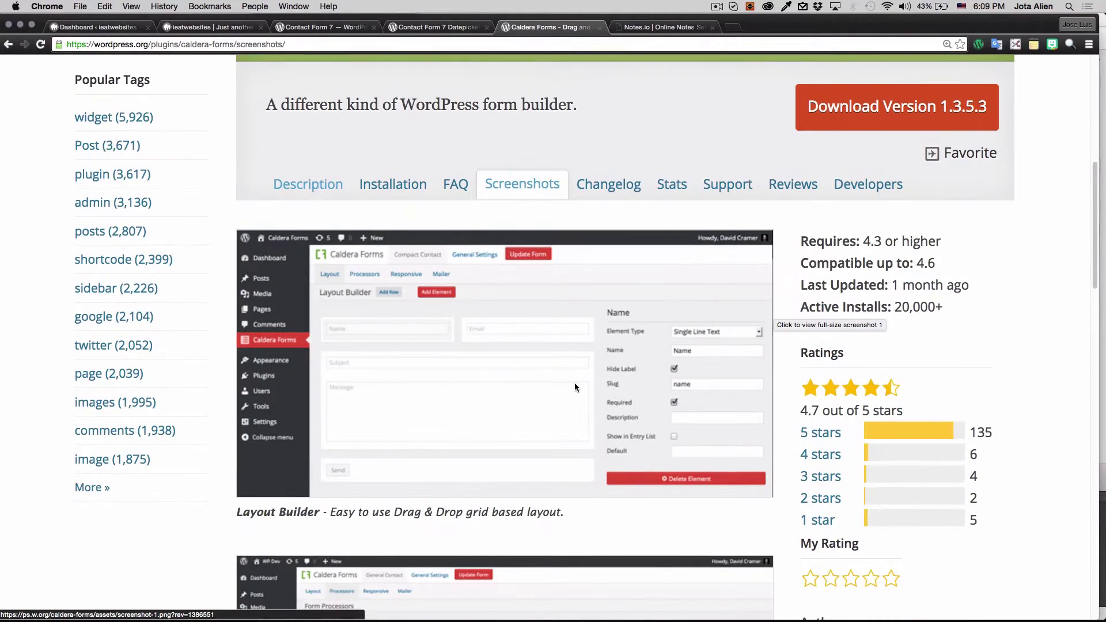
- Return to the Contact Form 7 plugin page and highlight its title
left_click(461, 27)
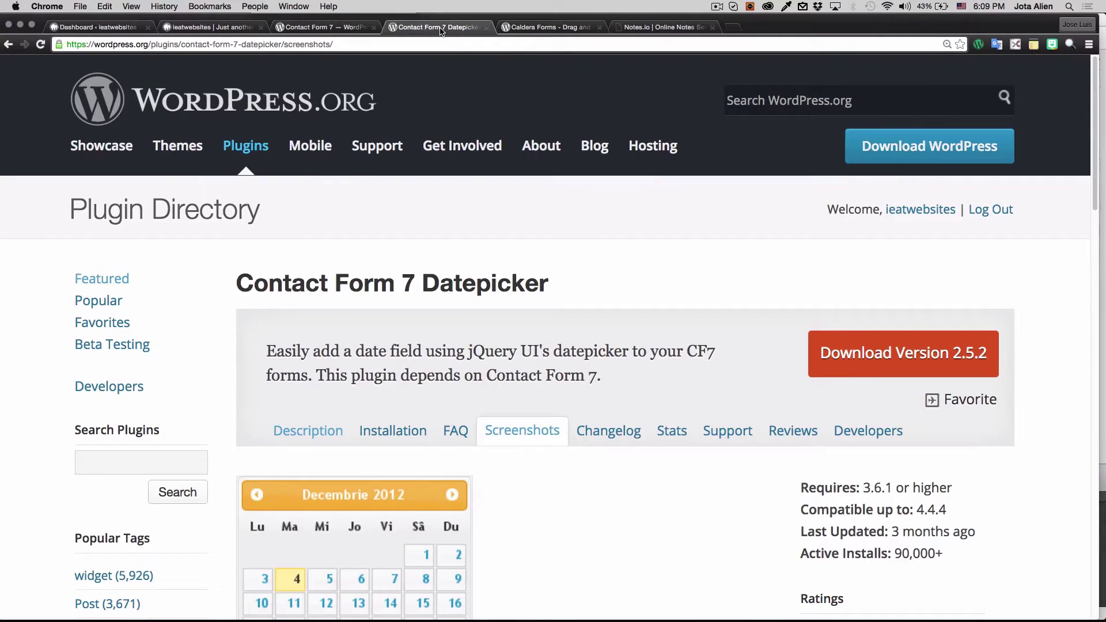
left_click(334, 29)
scroll(424, 329, "down", 5)
left_click_drag(286, 230, 510, 232)
left_click(629, 300)
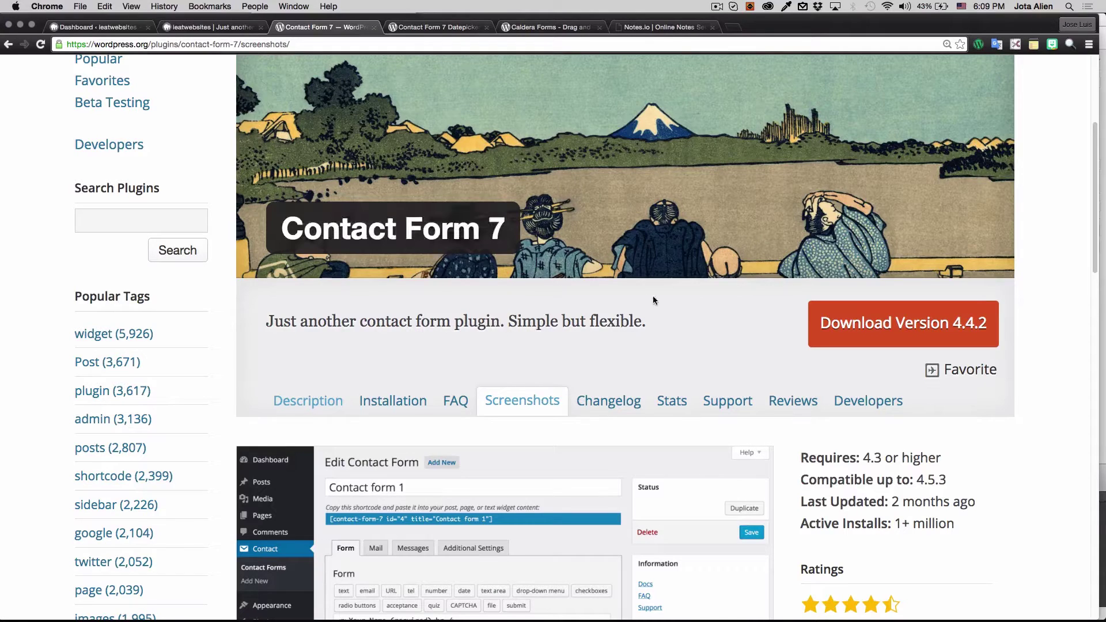
scroll(653, 300, "up", 3)
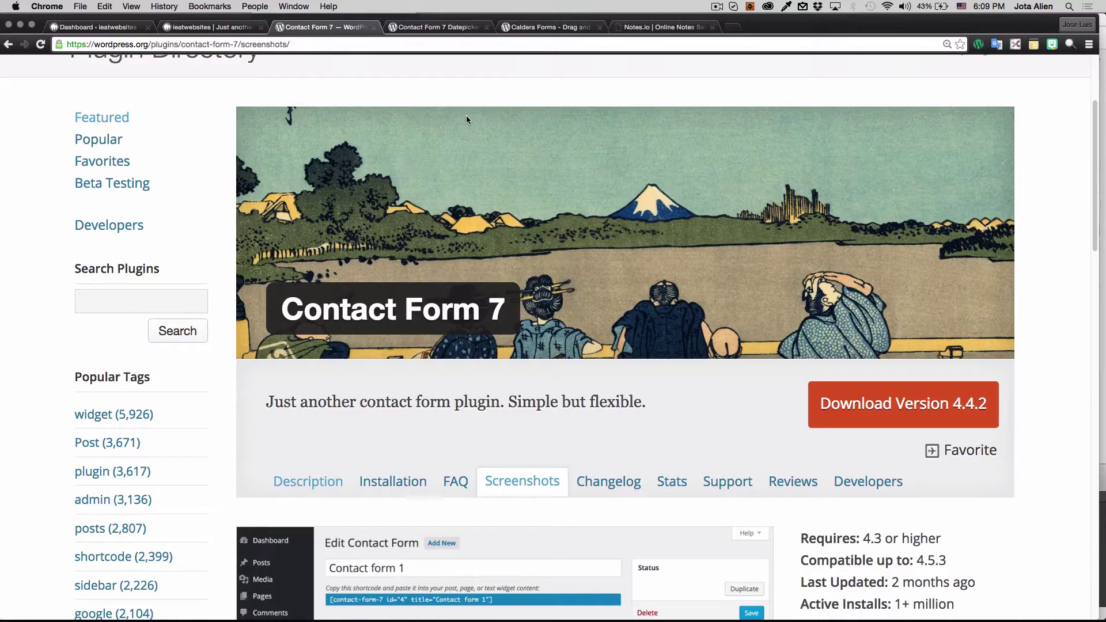
- Revisit the Caldera Forms plugin page and scroll through its screenshots and details
left_click(544, 27)
scroll(580, 126, "up", 10)
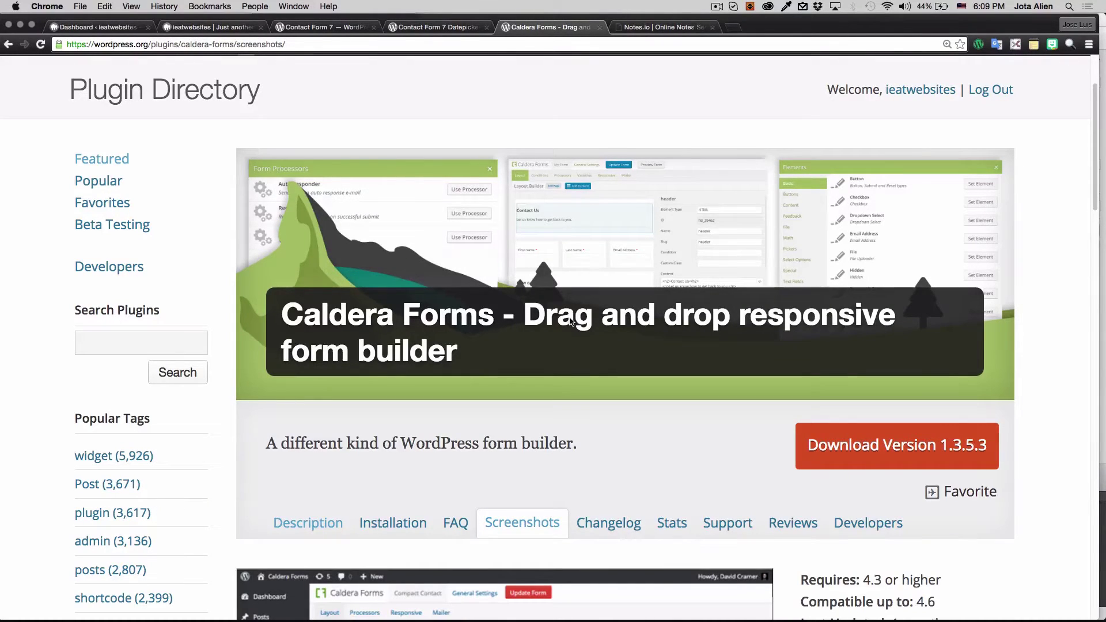
scroll(697, 351, "down", 2)
scroll(697, 351, "down", 4)
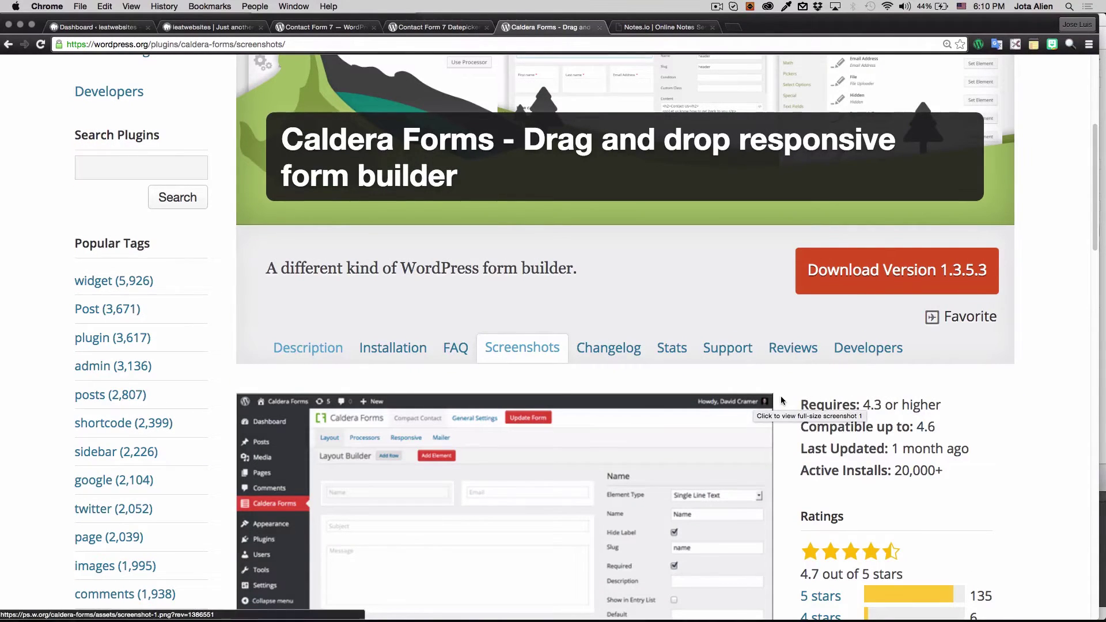
scroll(784, 394, "down", 6)
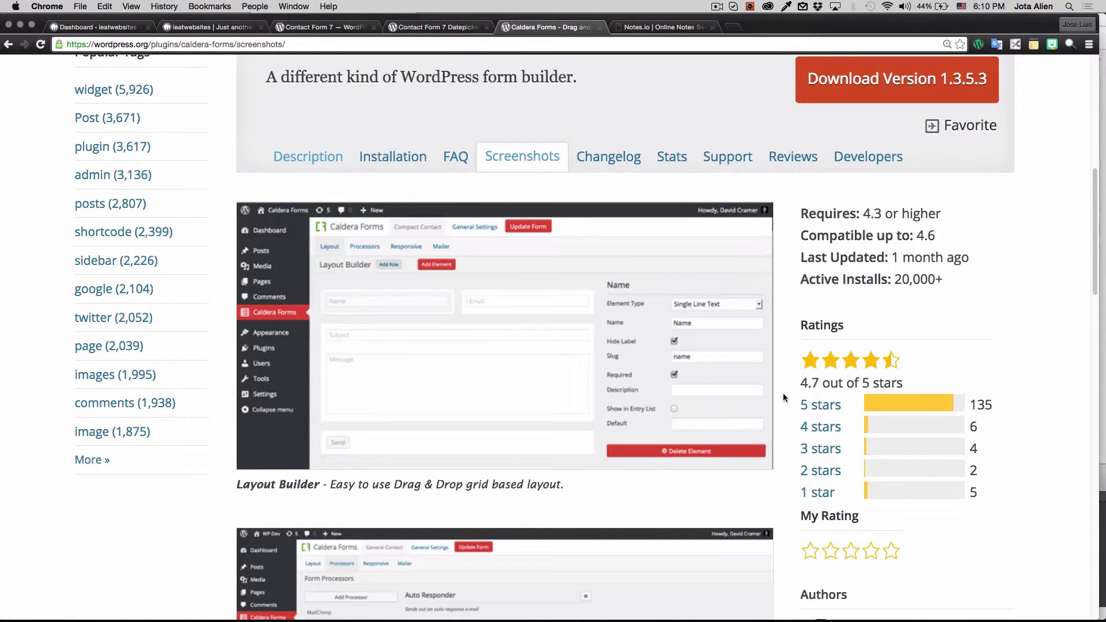
scroll(783, 393, "up", 17)
scroll(787, 395, "down", 8)
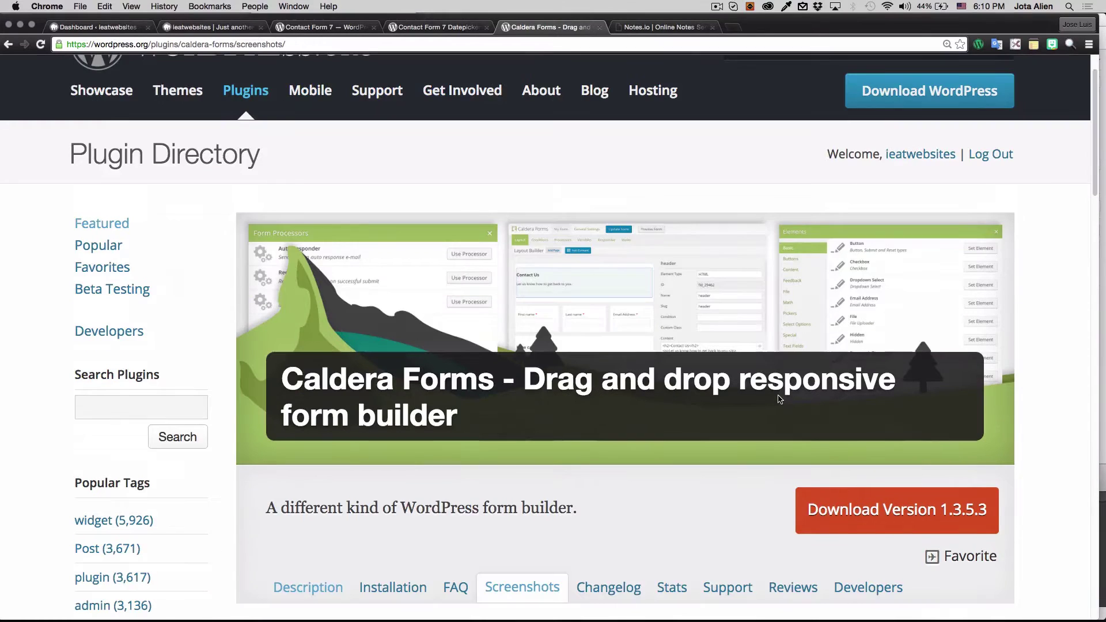
scroll(778, 398, "down", 4)
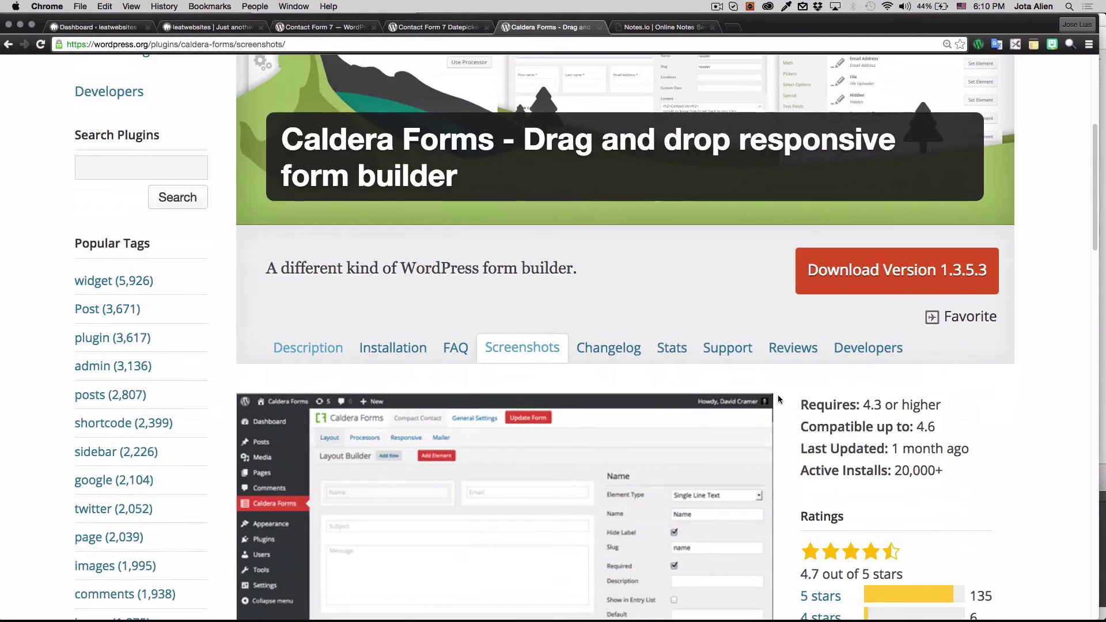
scroll(782, 340, "up", 1)
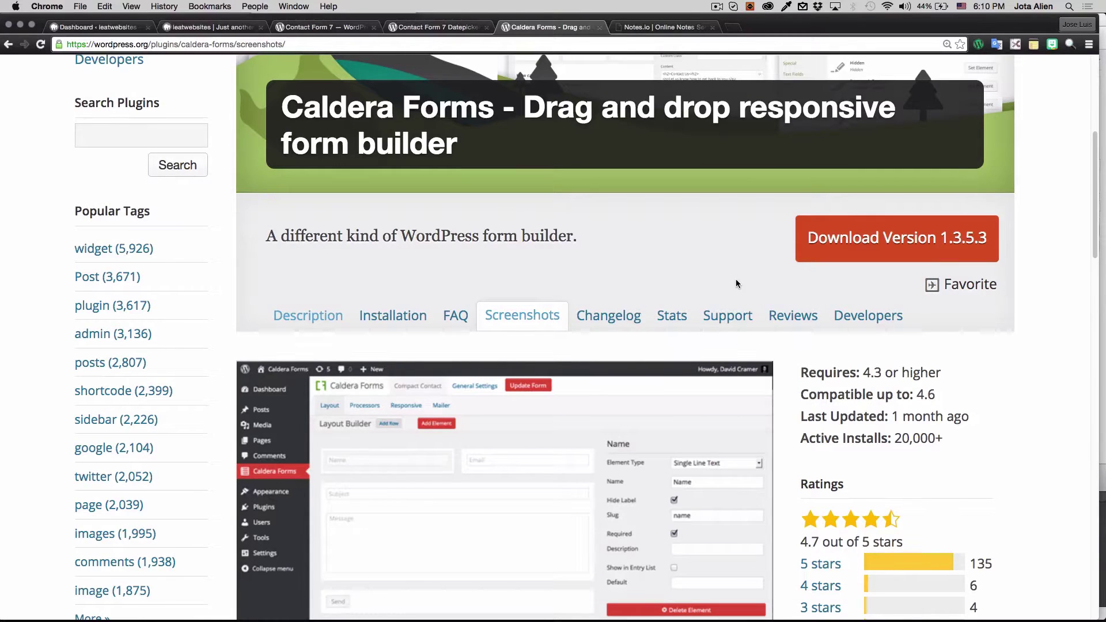
scroll(737, 279, "up", 2)
scroll(479, 268, "up", 2)
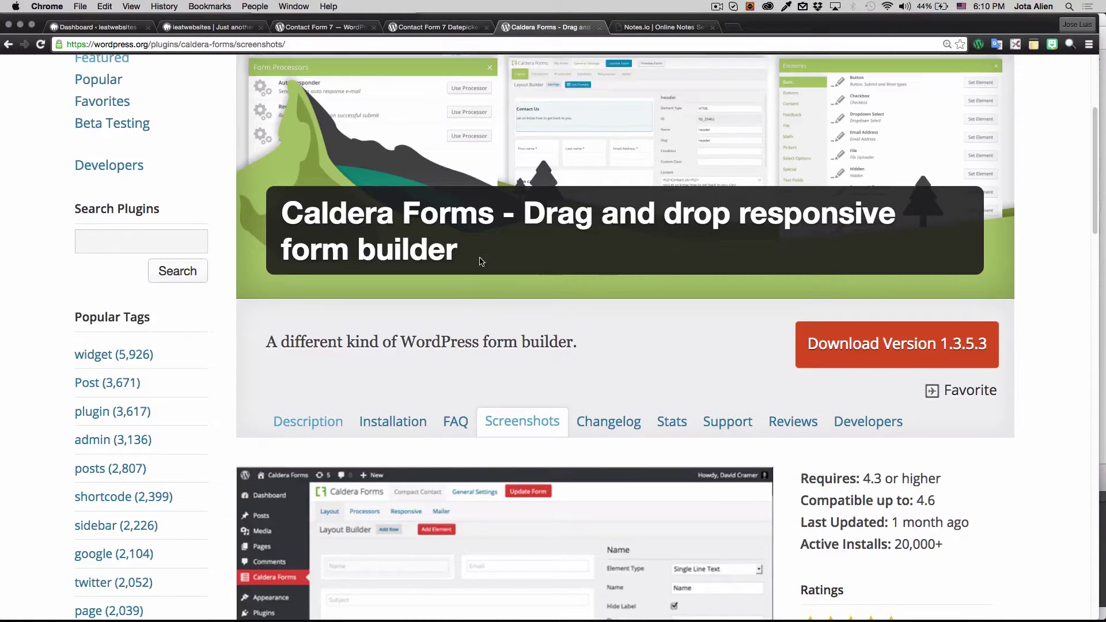
scroll(630, 313, "down", 2)
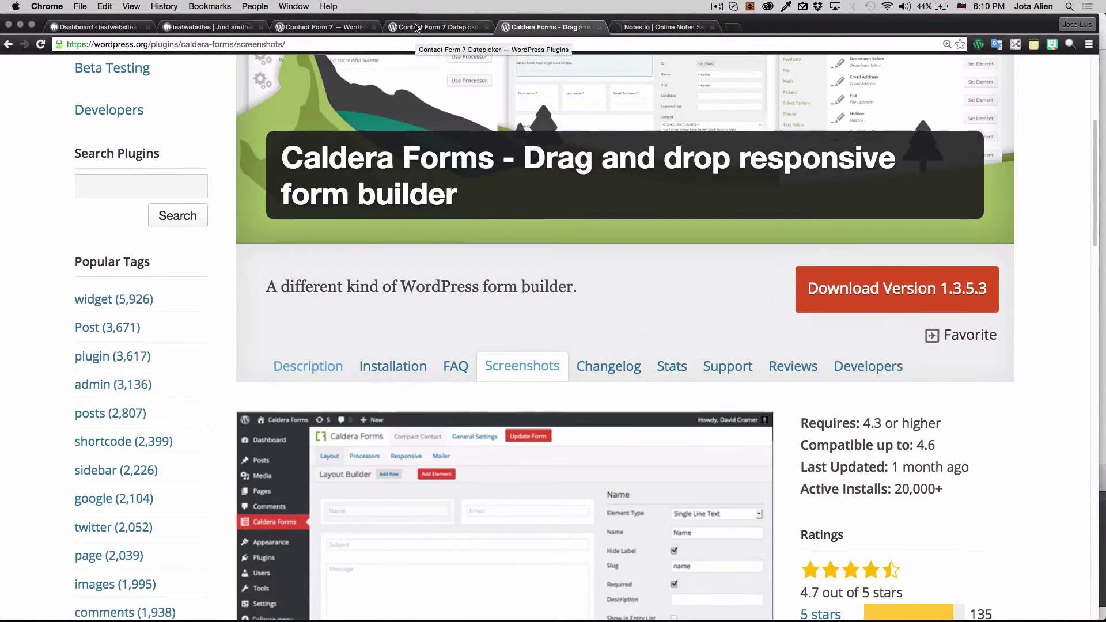
- Review Contact Form 7's screenshot, version 4.4.2 requirements and 4.5-star ratings
key("ctrl+shift+Tab")
key("ctrl+shift+Tab")
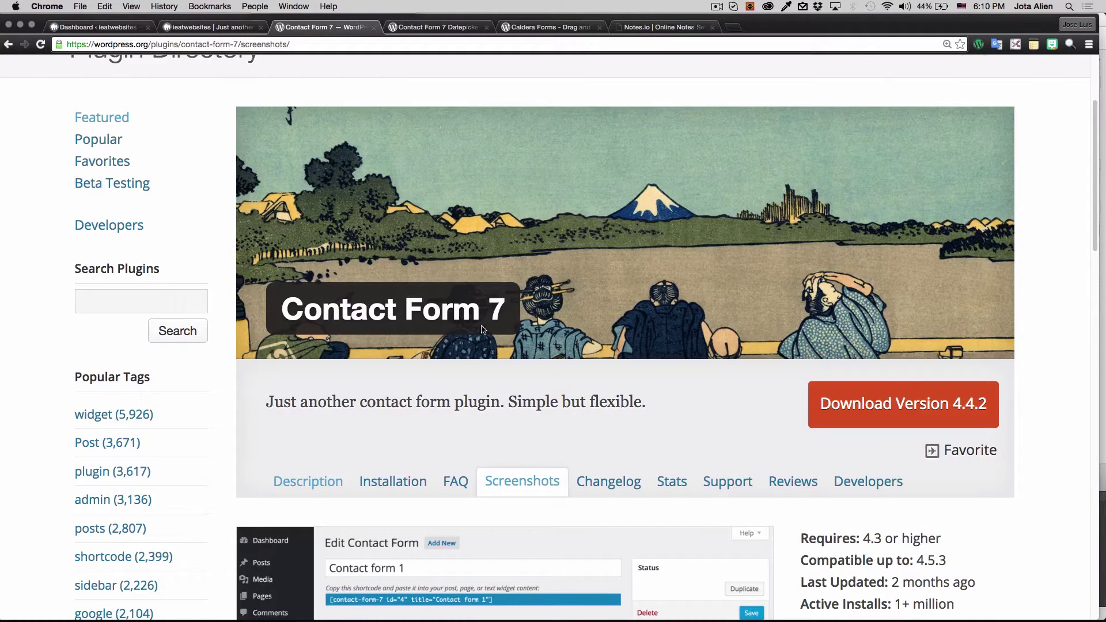
scroll(690, 373, "down", 3)
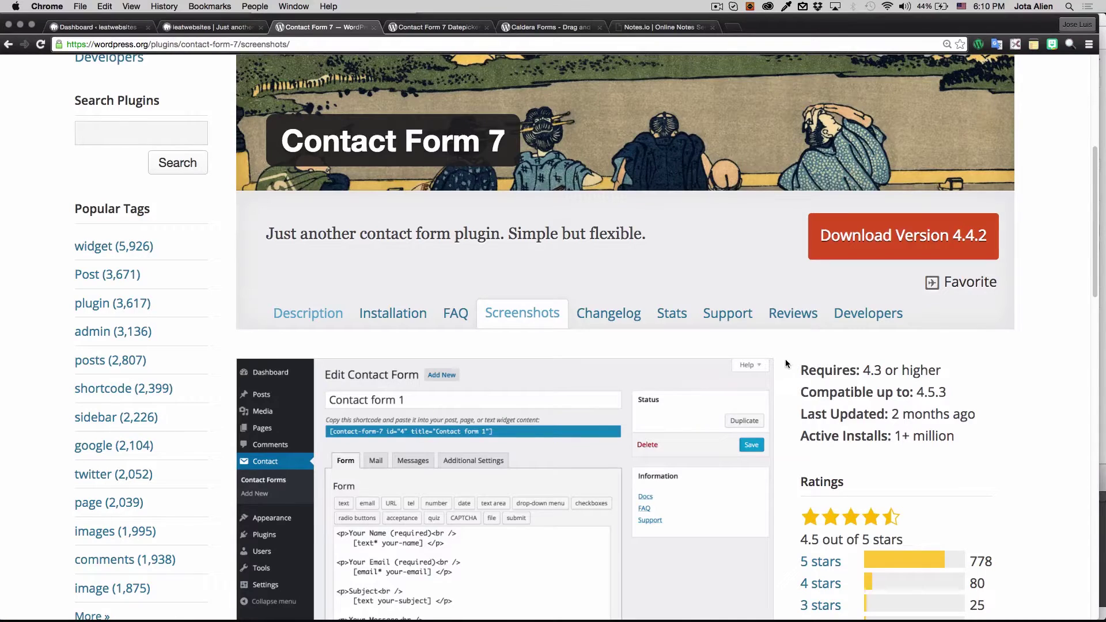
scroll(786, 358, "down", 1)
scroll(783, 363, "down", 1)
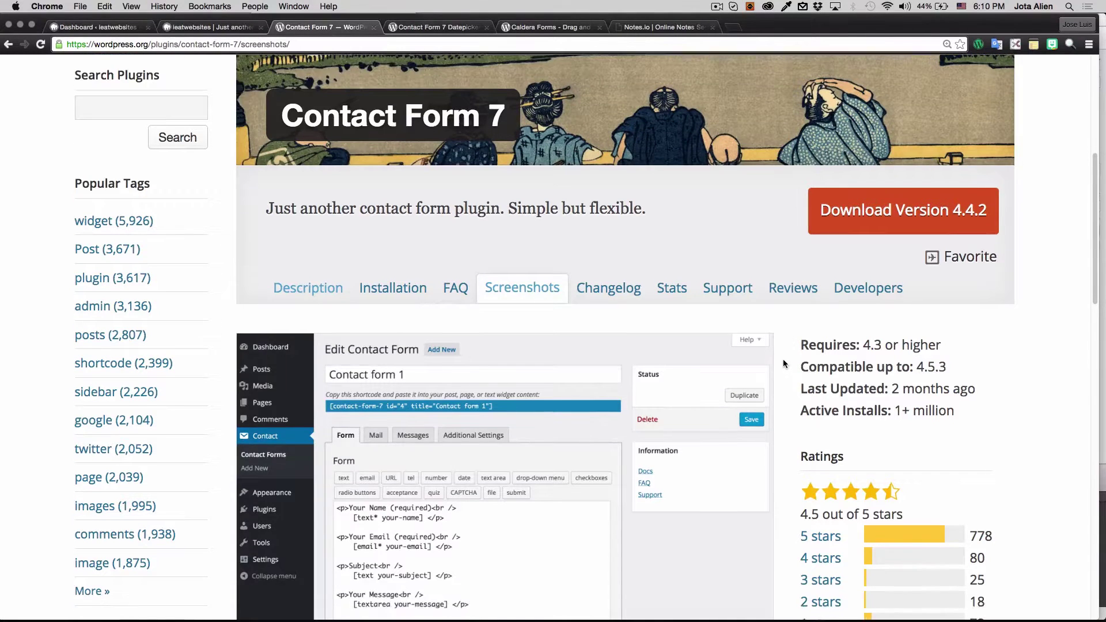
scroll(783, 363, "up", 5)
- Show the ieatwebsites Home page and scroll through its Lorem-style text and sidebar widgets
left_click(206, 27)
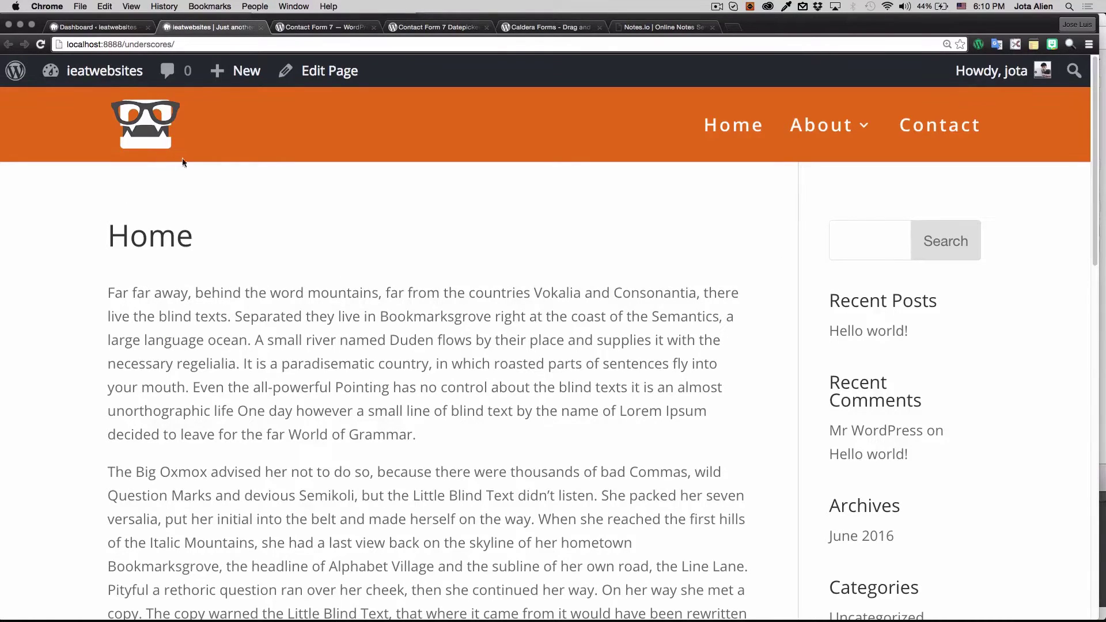
scroll(638, 268, "down", 10)
scroll(638, 274, "down", 5)
scroll(638, 273, "up", 15)
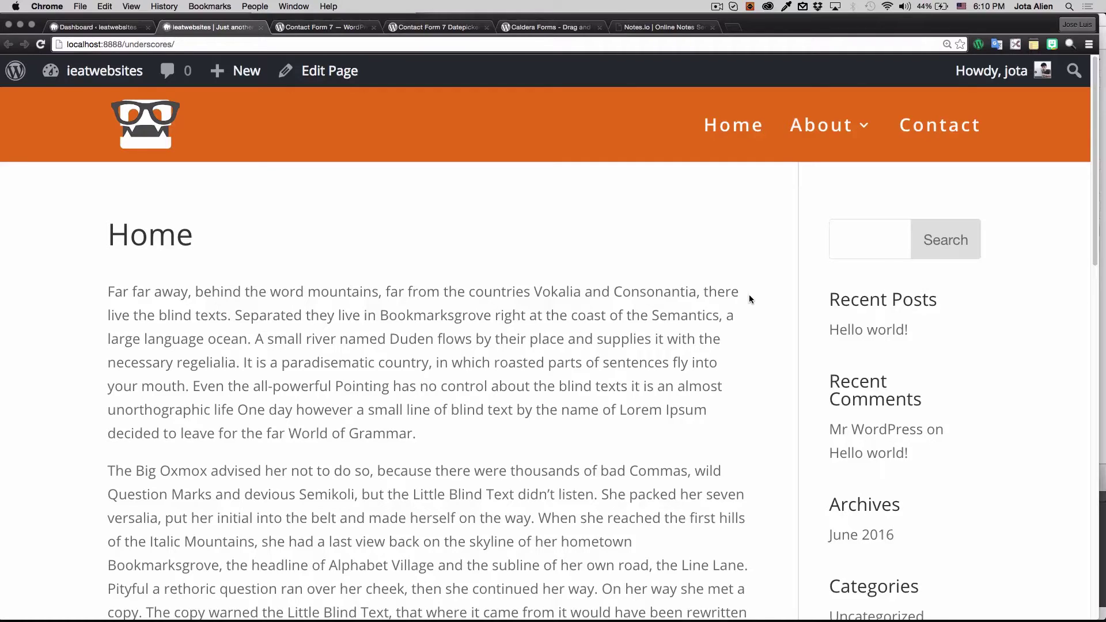
scroll(758, 305, "down", 3)
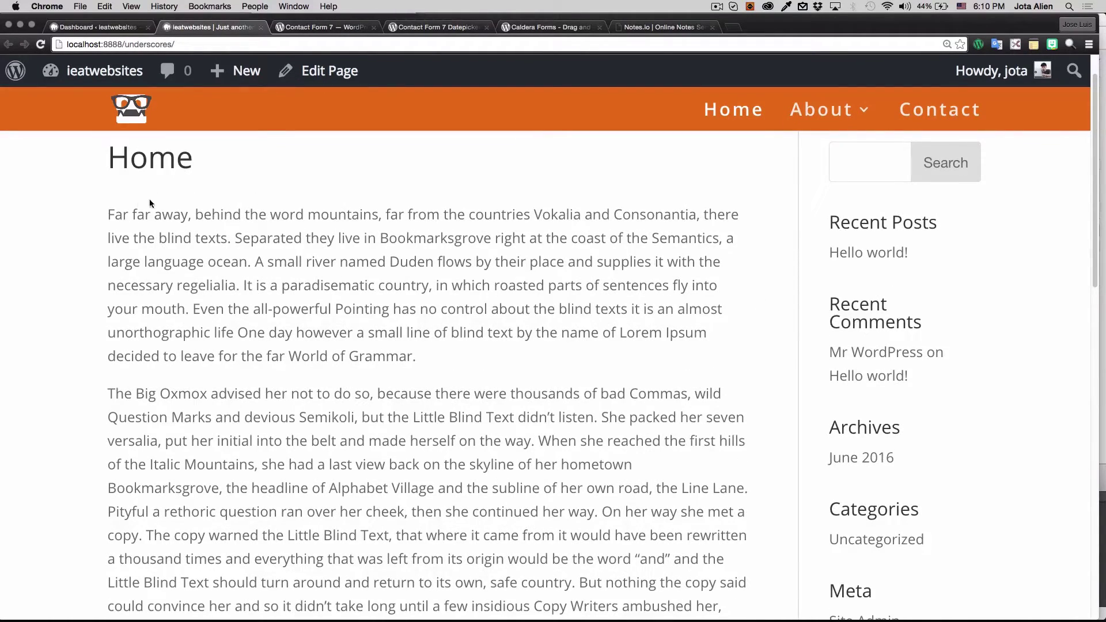
- From the dashboard, open the Contact Forms list showing 'Contact form 1' and its id="73" shortcode
left_click(98, 27)
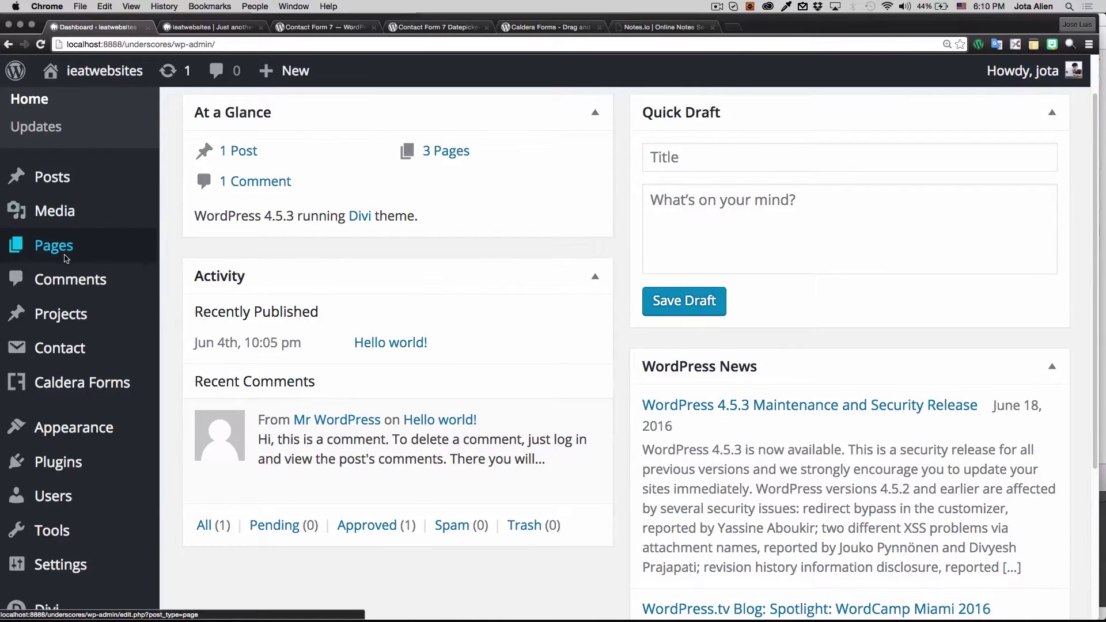
scroll(58, 244, "down", 1)
mouse_move(71, 328)
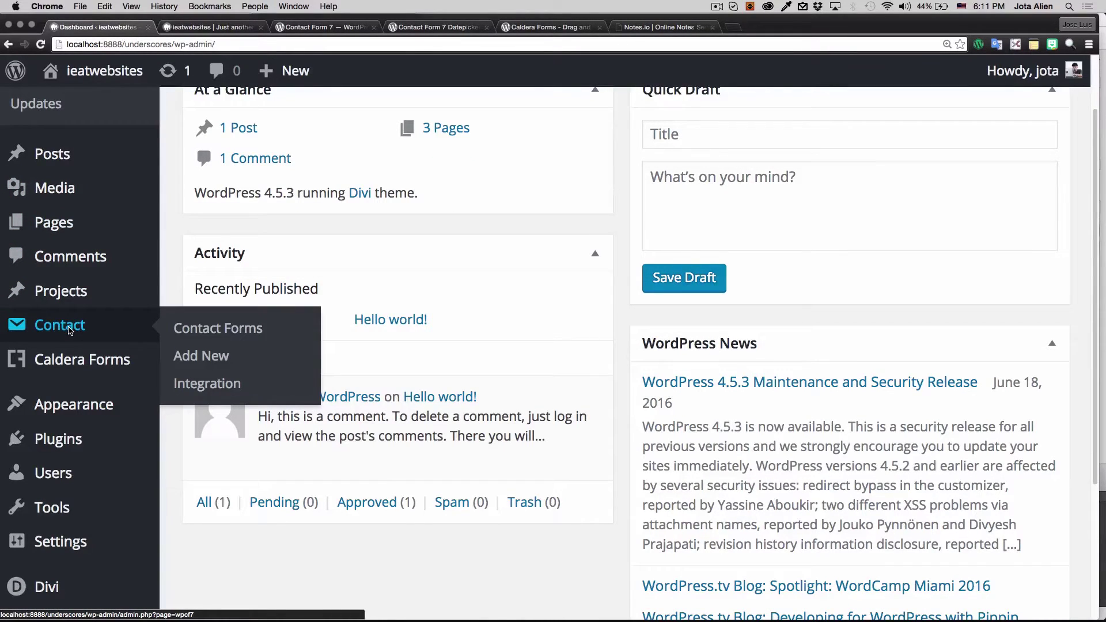
mouse_move(49, 363)
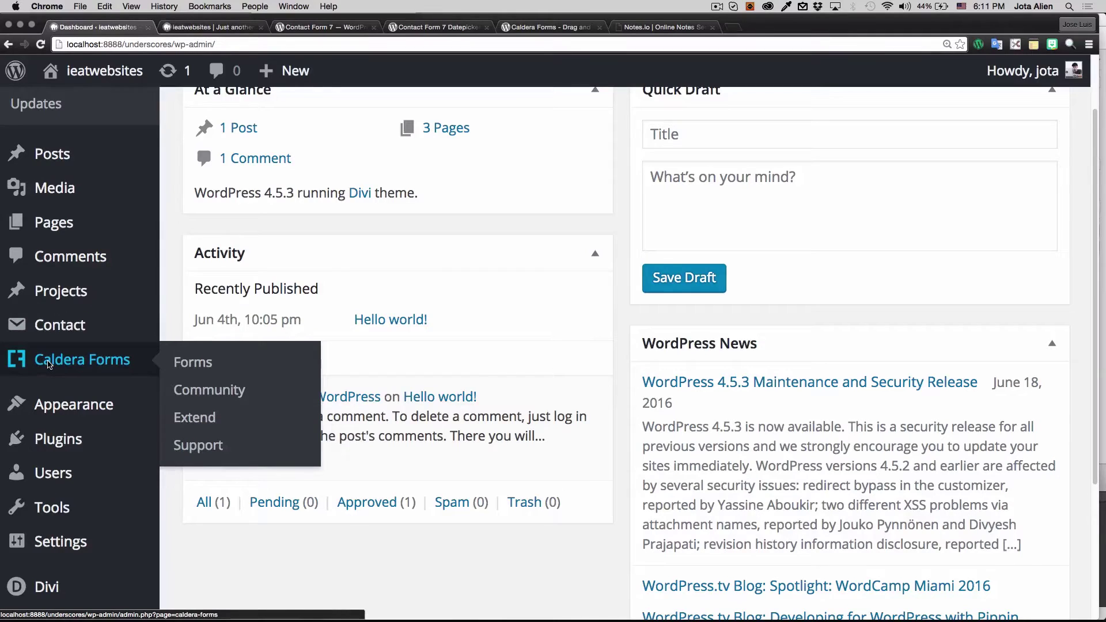
left_click(59, 328)
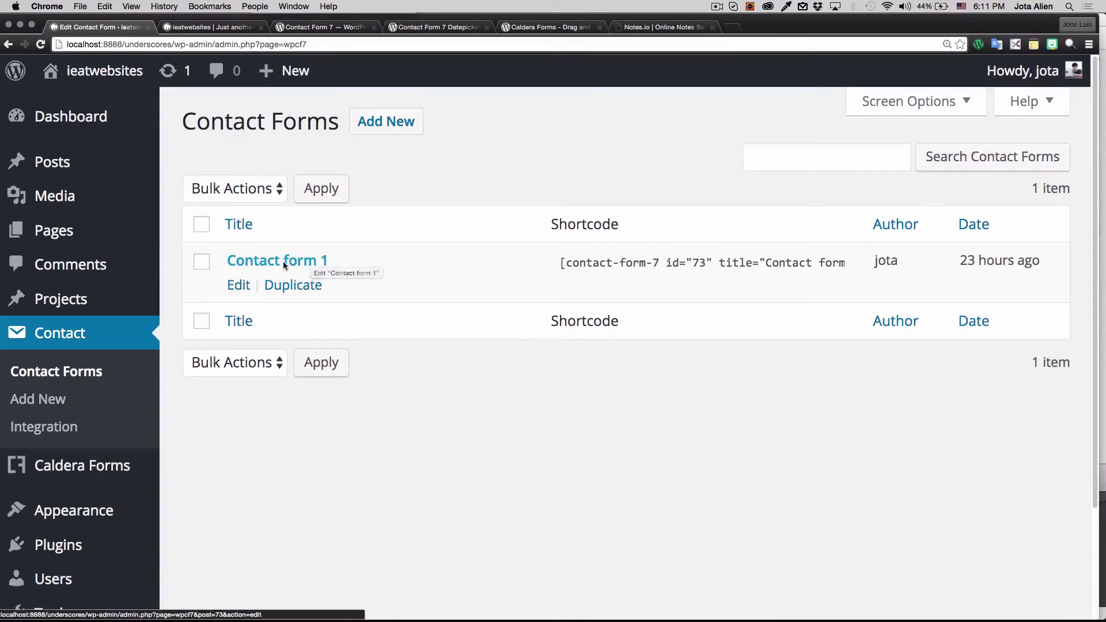
- Open Contact form 1 for editing and look through its Your Name, Email and Subject markup
left_click(239, 286)
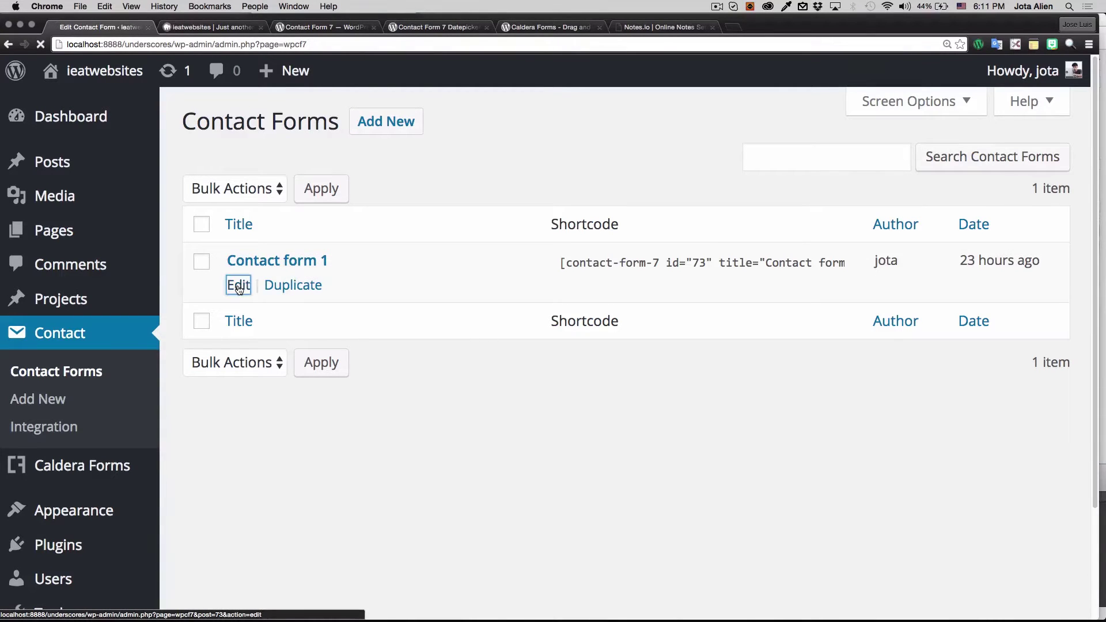
scroll(773, 273, "down", 2)
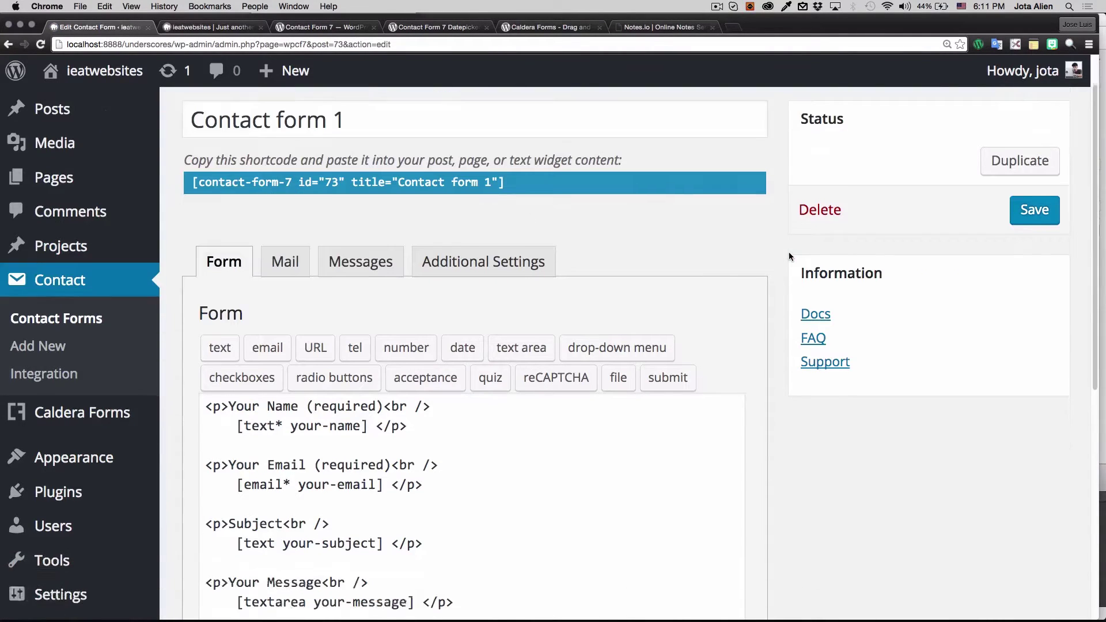
scroll(786, 250, "down", 6)
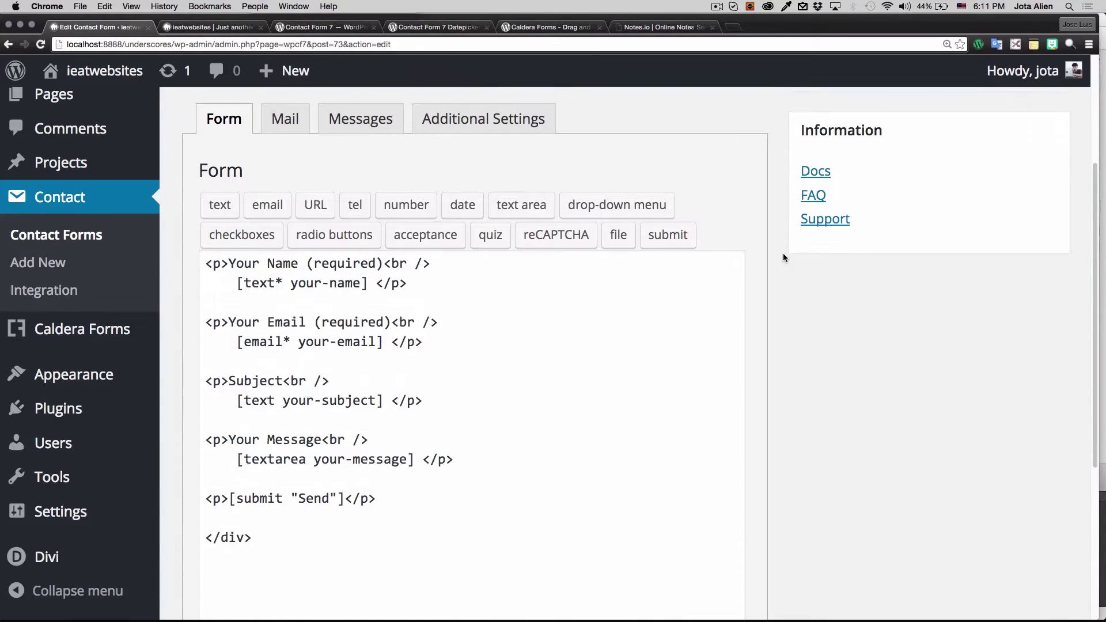
left_click_drag(207, 215, 453, 219)
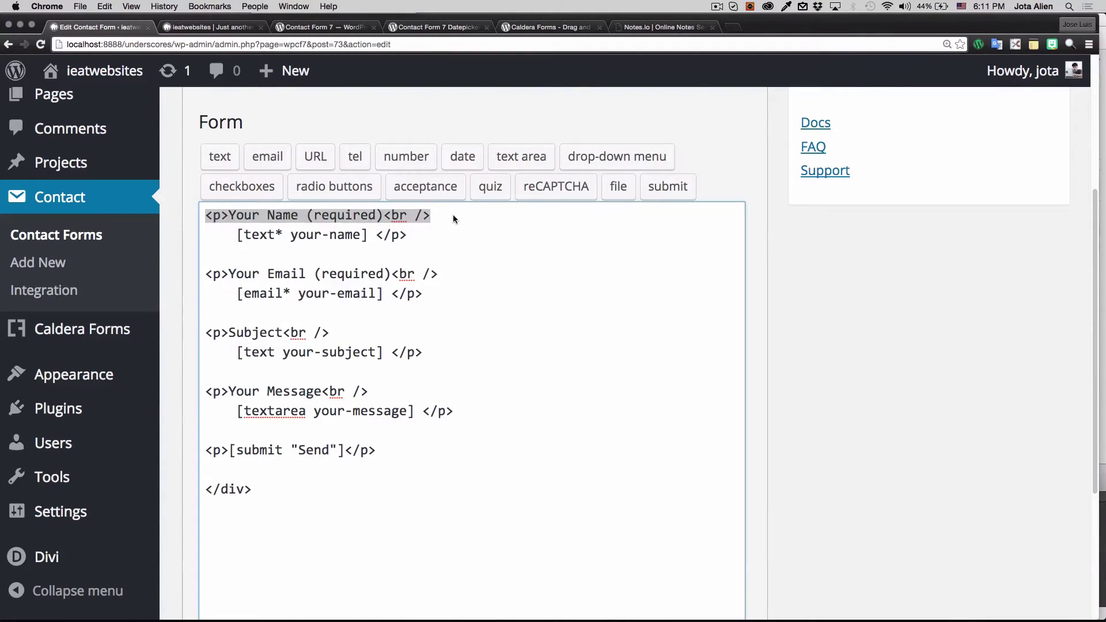
left_click_drag(364, 242, 314, 276)
left_click(218, 258)
left_click(244, 334)
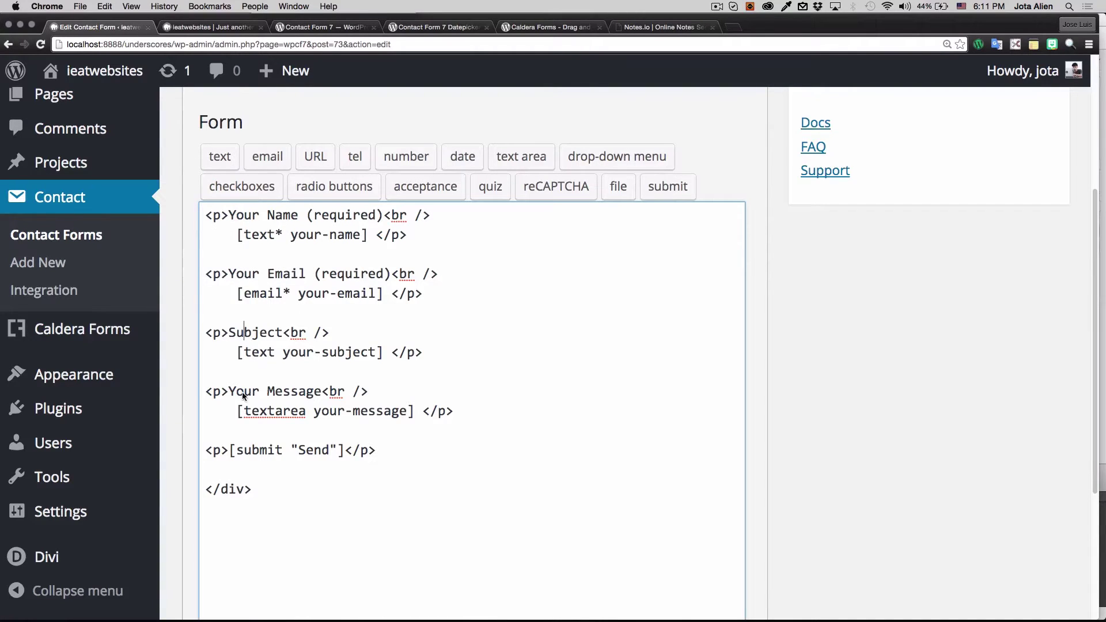
key("Down")
key("Down")
key("Down")
key("Down")
key("Down")
key("Down")
scroll(596, 298, "up", 5)
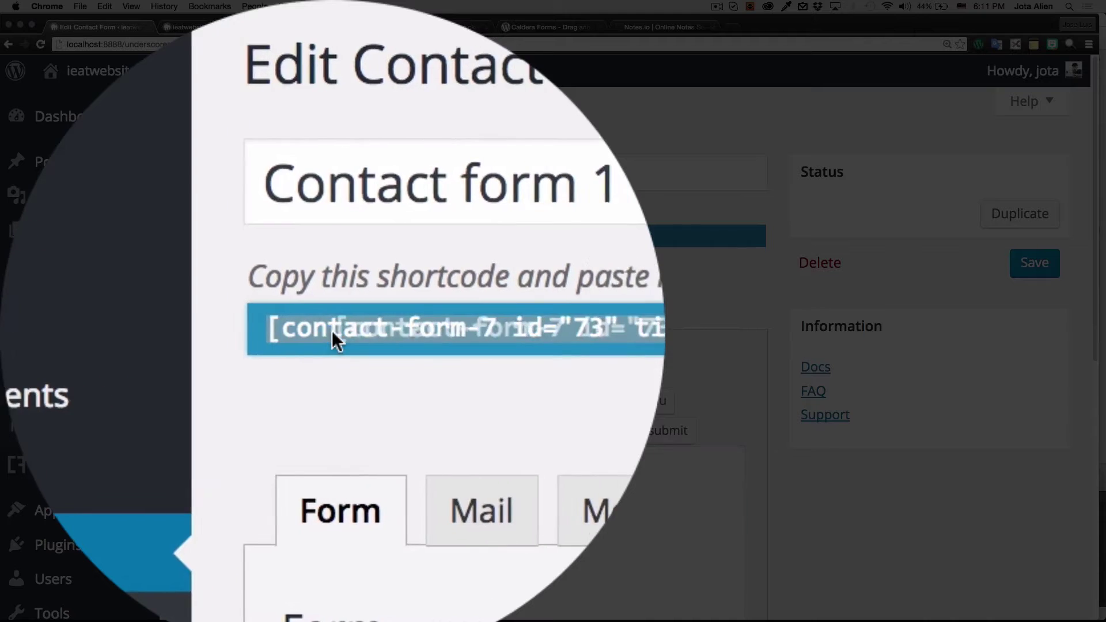
- Copy the Contact form 1 shortcode and return to the site's Home page
left_click_drag(194, 241, 526, 238)
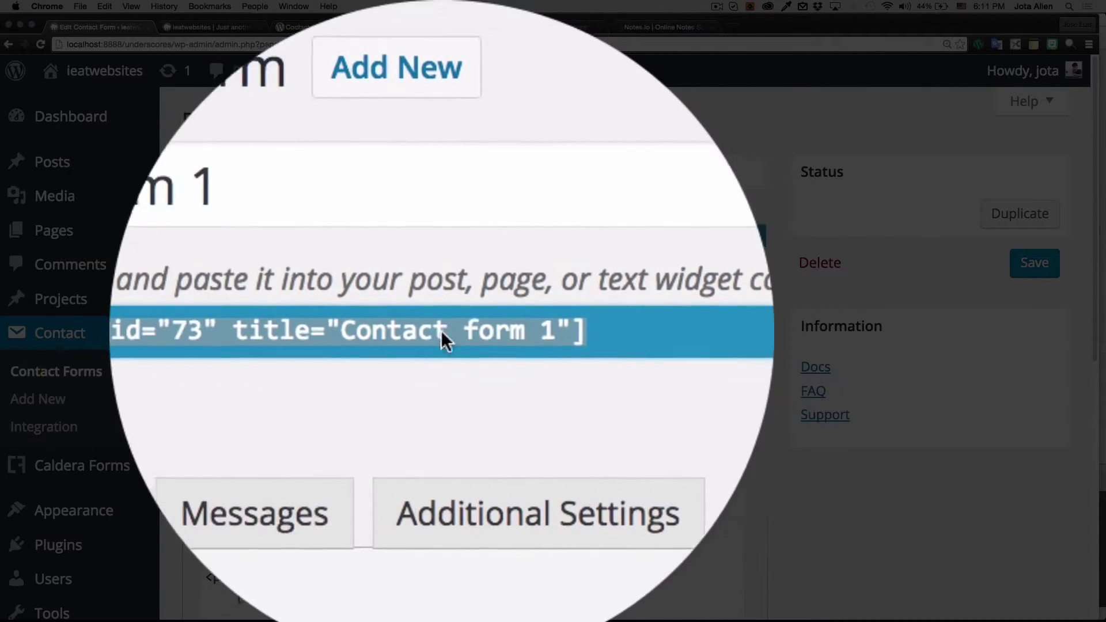
right_click(412, 331)
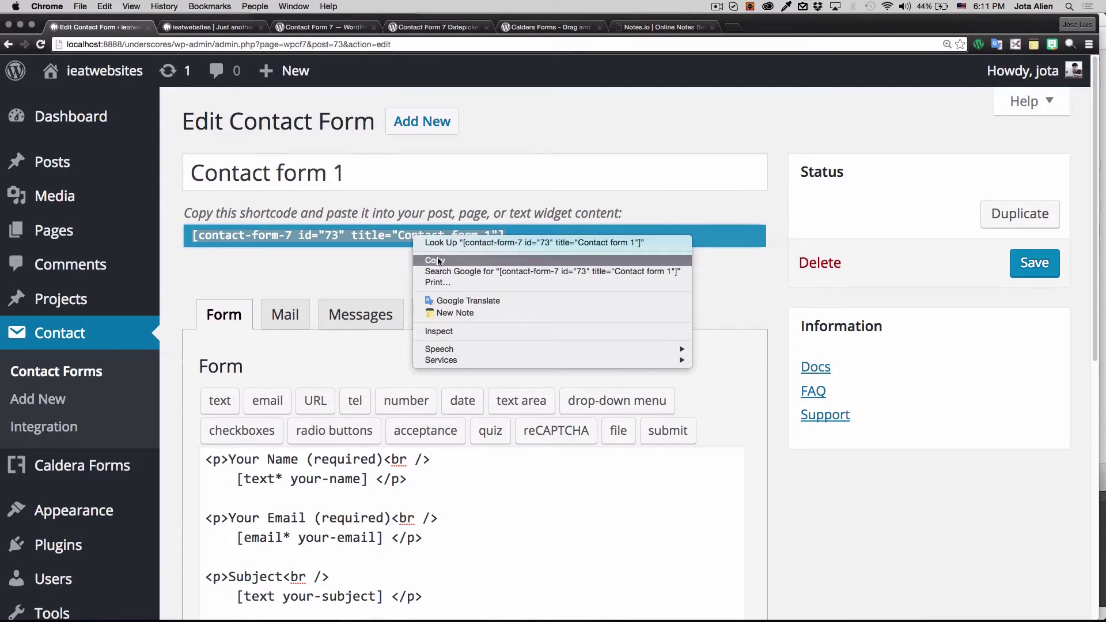
left_click(433, 264)
left_click(221, 27)
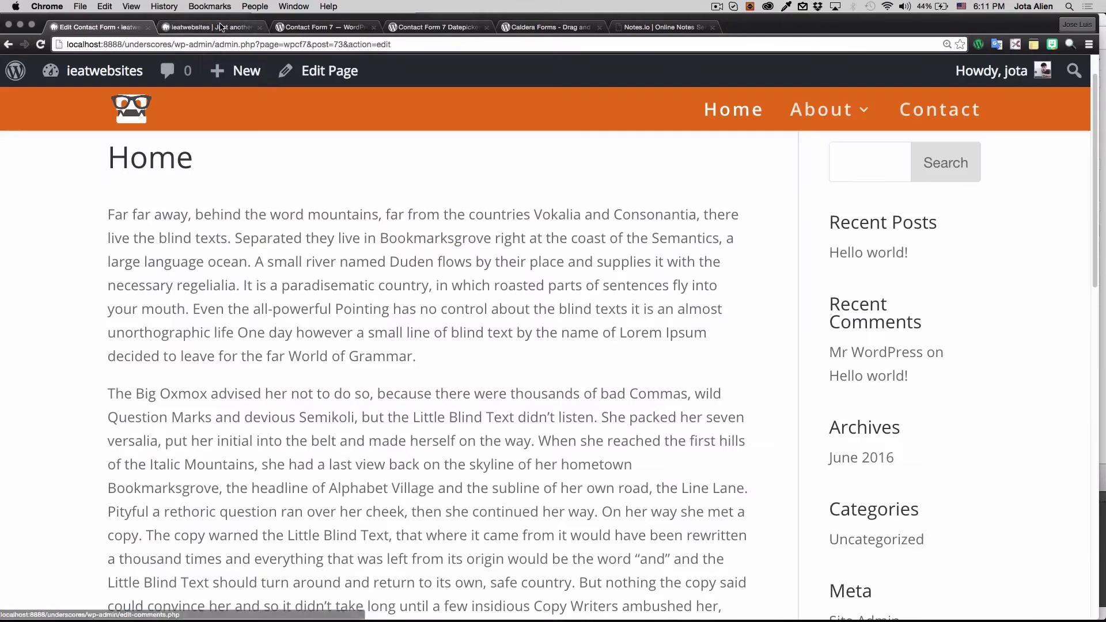
- Paste the Contact form 1 shortcode in a new paragraph above the Home page text and update
left_click(324, 73)
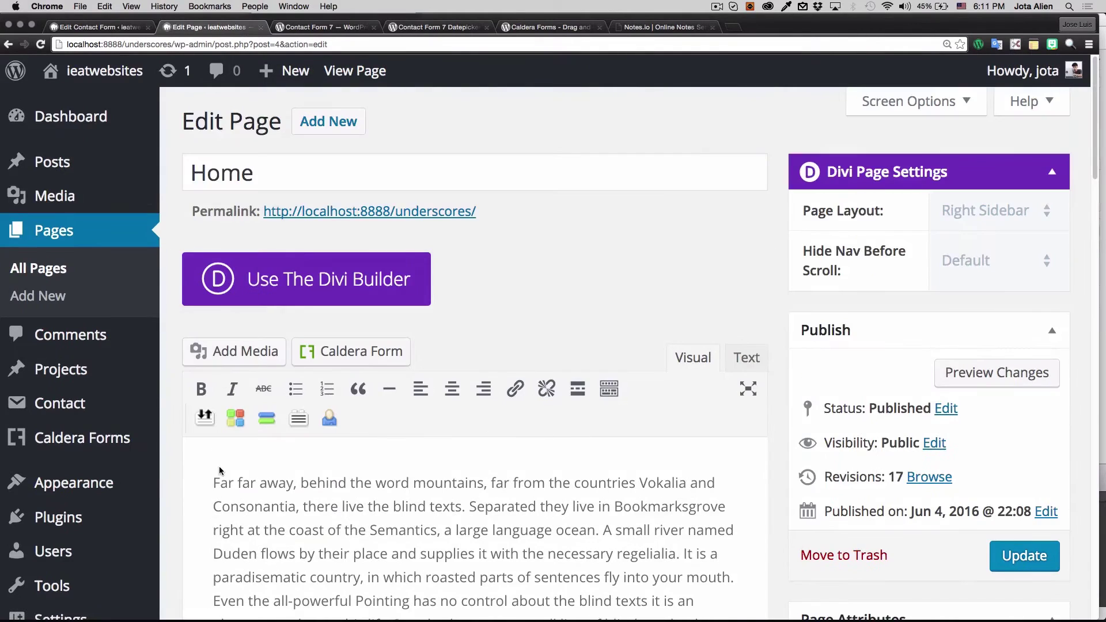
left_click(212, 482)
scroll(179, 411, "down", 1)
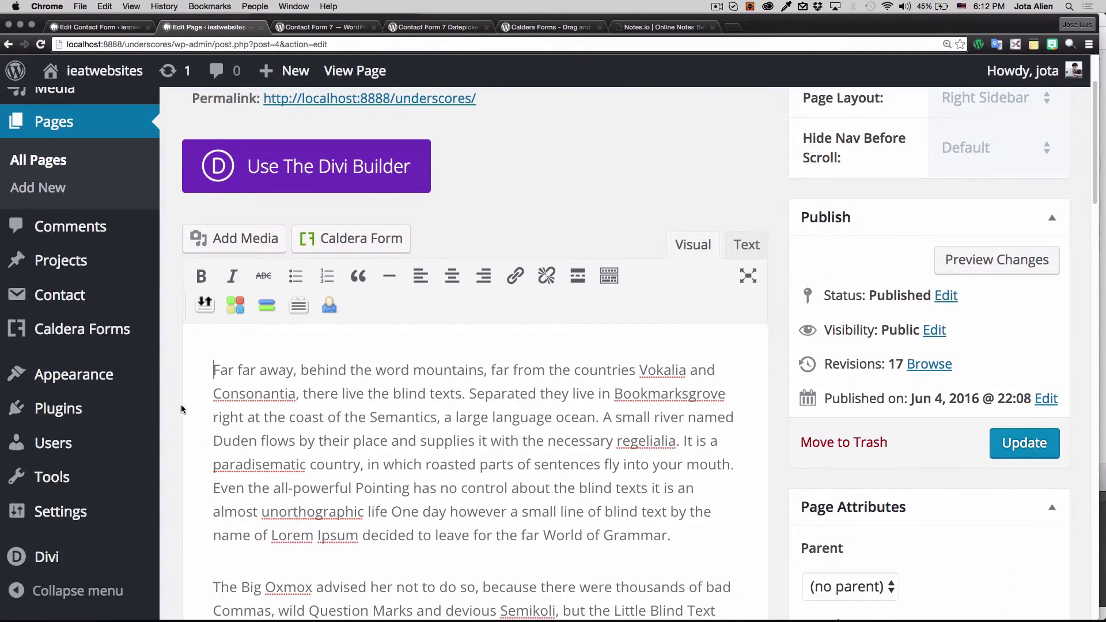
key("Return")
key("super+v")
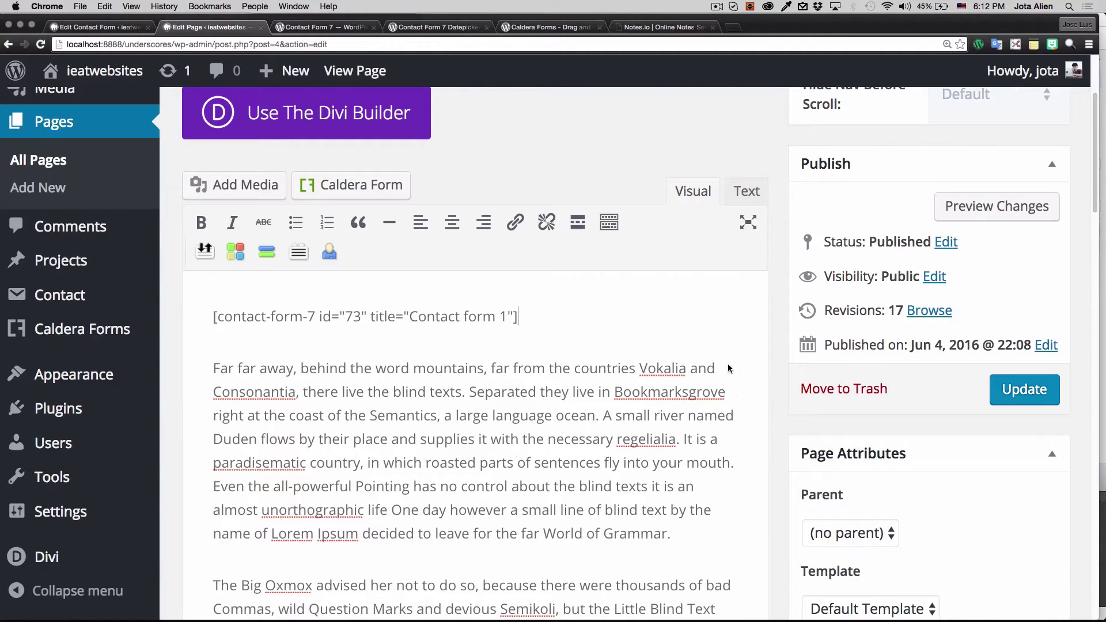
left_click(1009, 400)
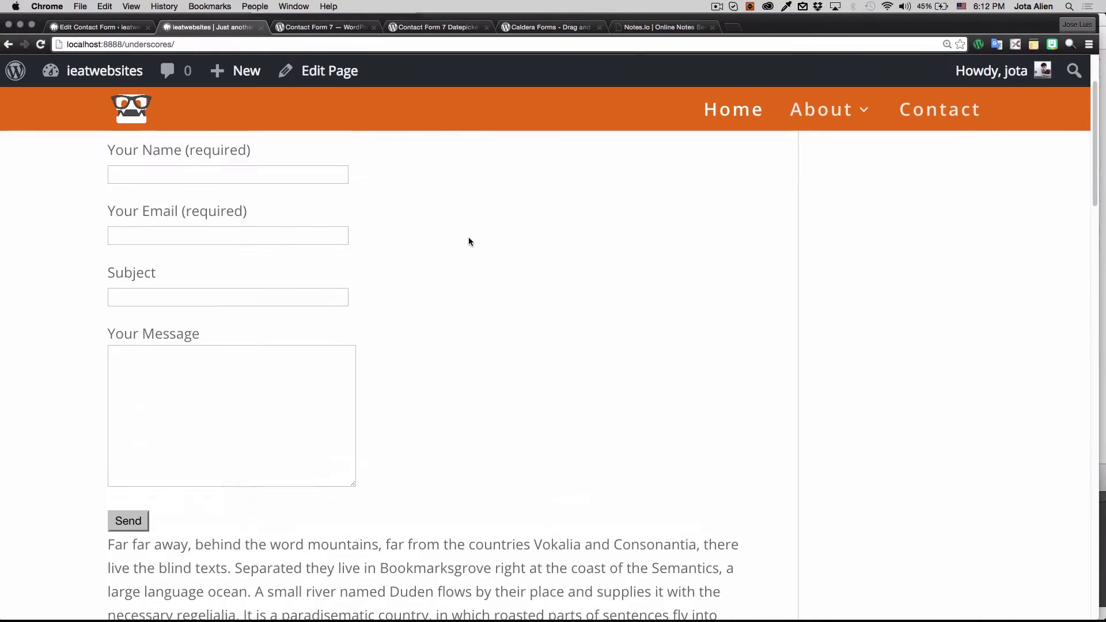
left_click(299, 237)
left_click(252, 299)
left_click(223, 363)
left_click(212, 479)
scroll(418, 388, "down", 2)
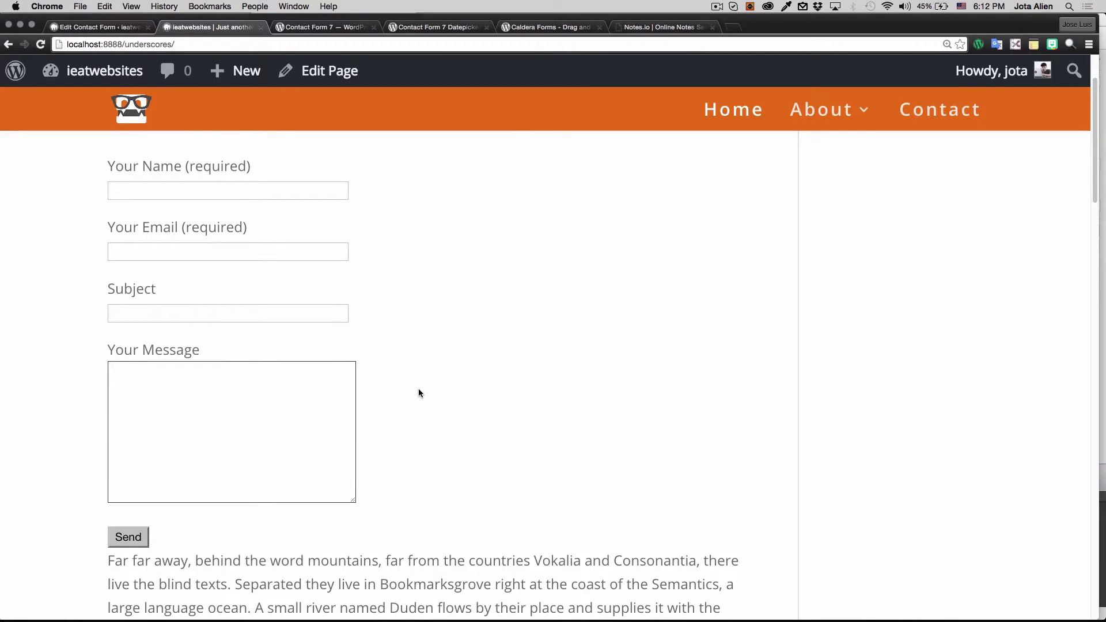
left_click(342, 194)
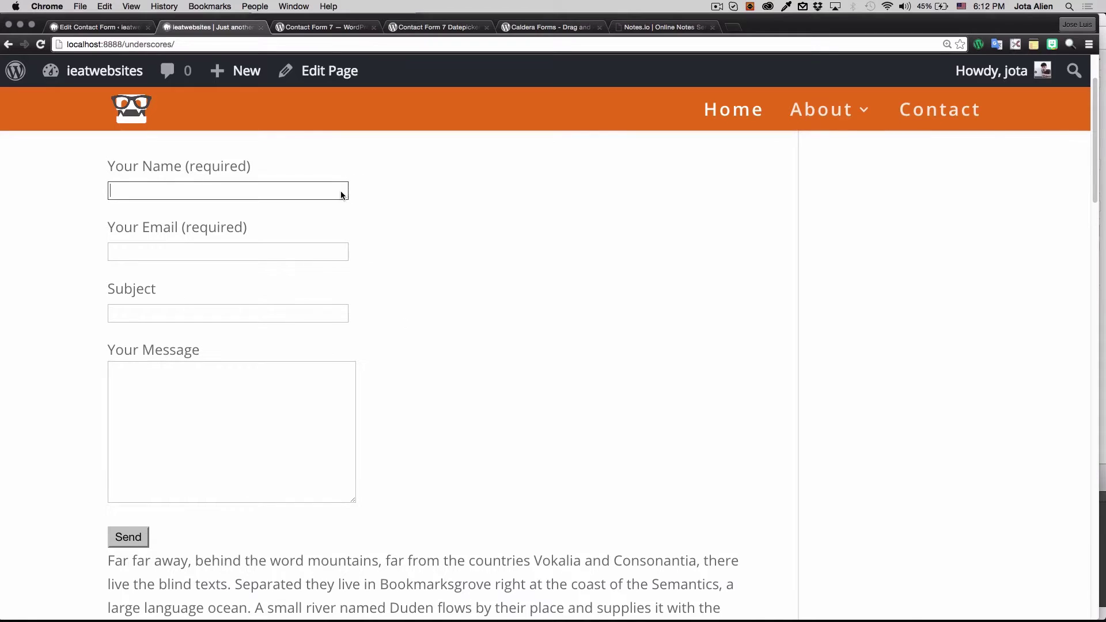
left_click(341, 253)
left_click(309, 310)
left_click(284, 405)
scroll(404, 320, "down", 3)
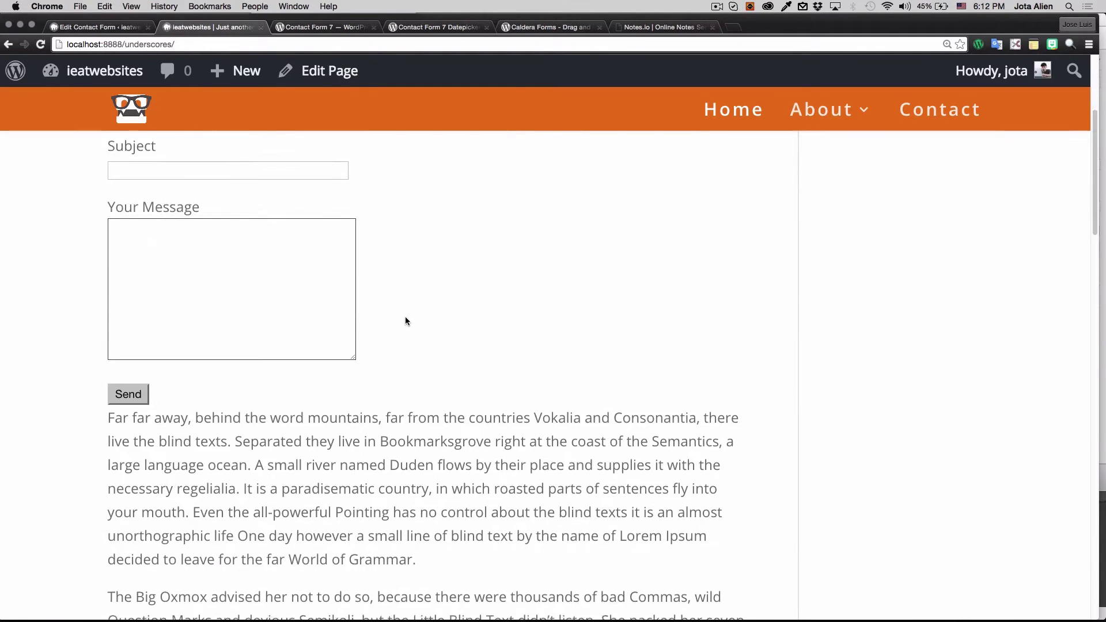
scroll(406, 321, "up", 3)
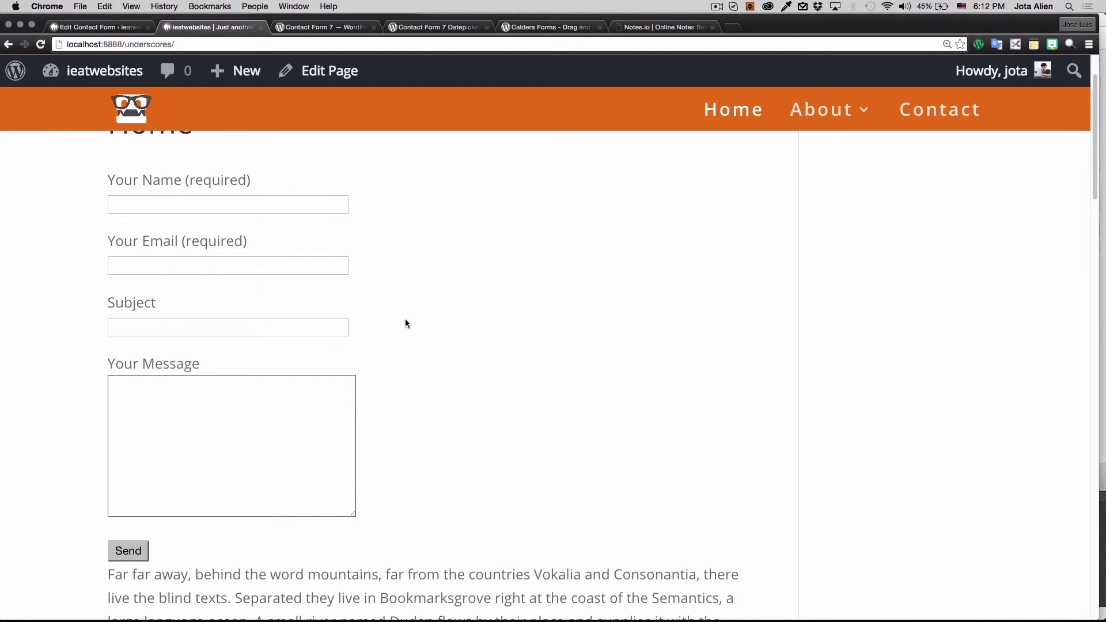
scroll(357, 277, "up", 1)
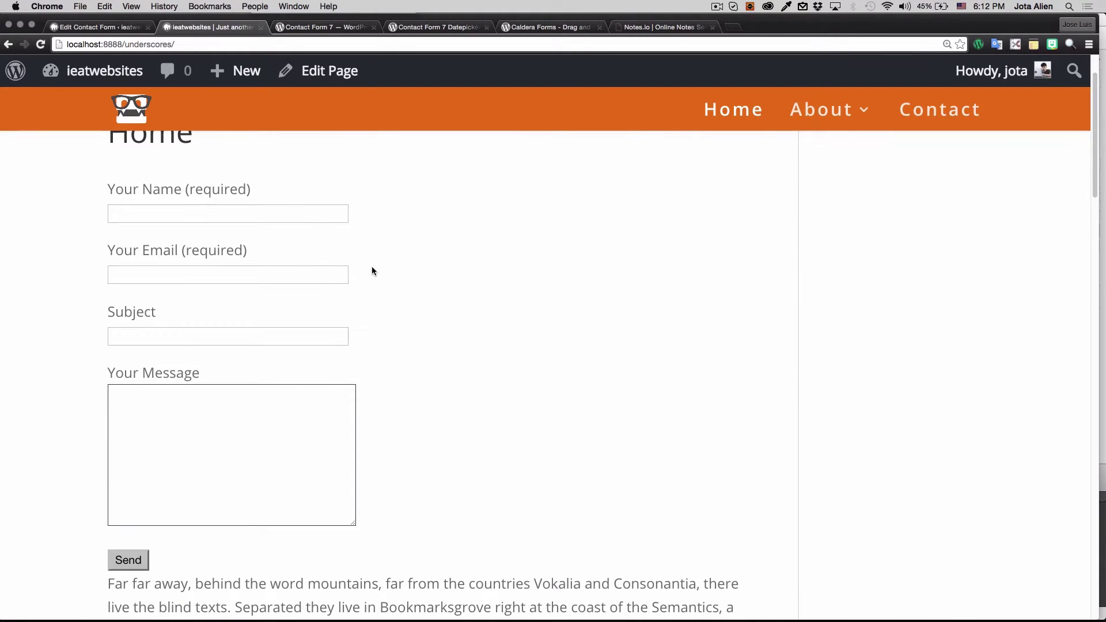
key("shift+Tab")
key("shift+Tab")
key("shift+Tab")
key("Tab")
key("Tab")
key("Tab")
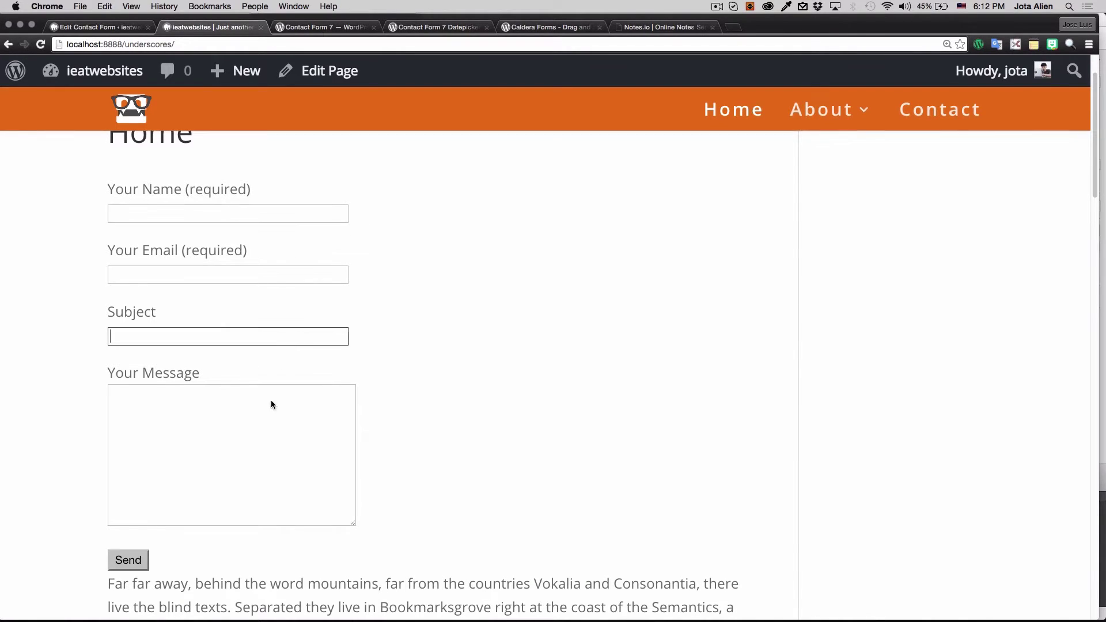
key("shift+Tab")
key("shift+Tab")
key("shift+Tab")
key("shift+Tab")
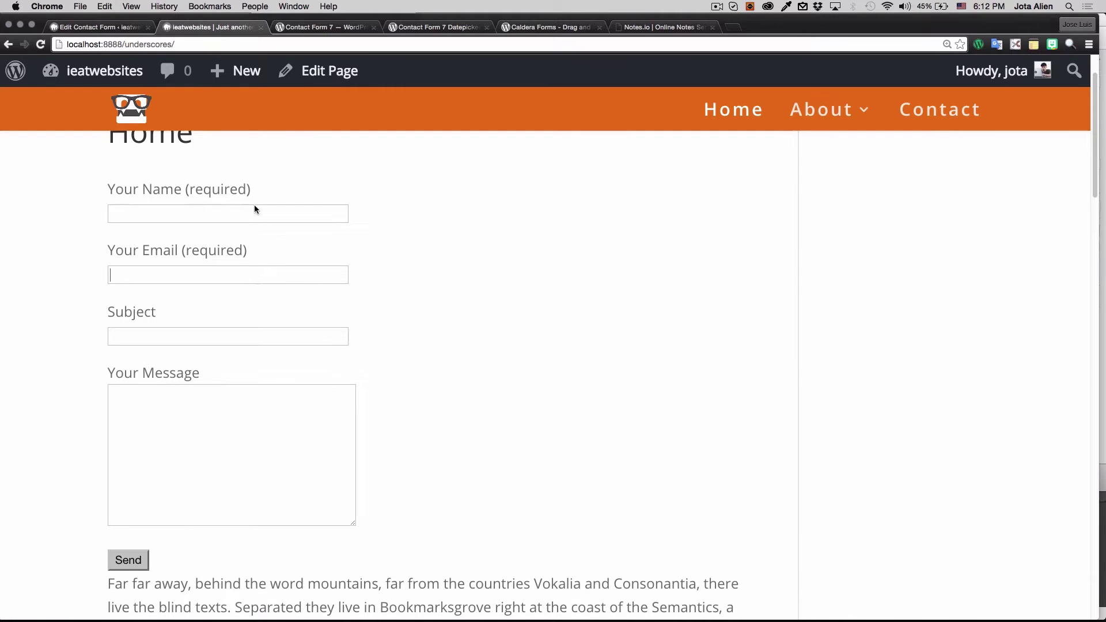
scroll(362, 254, "up", 2)
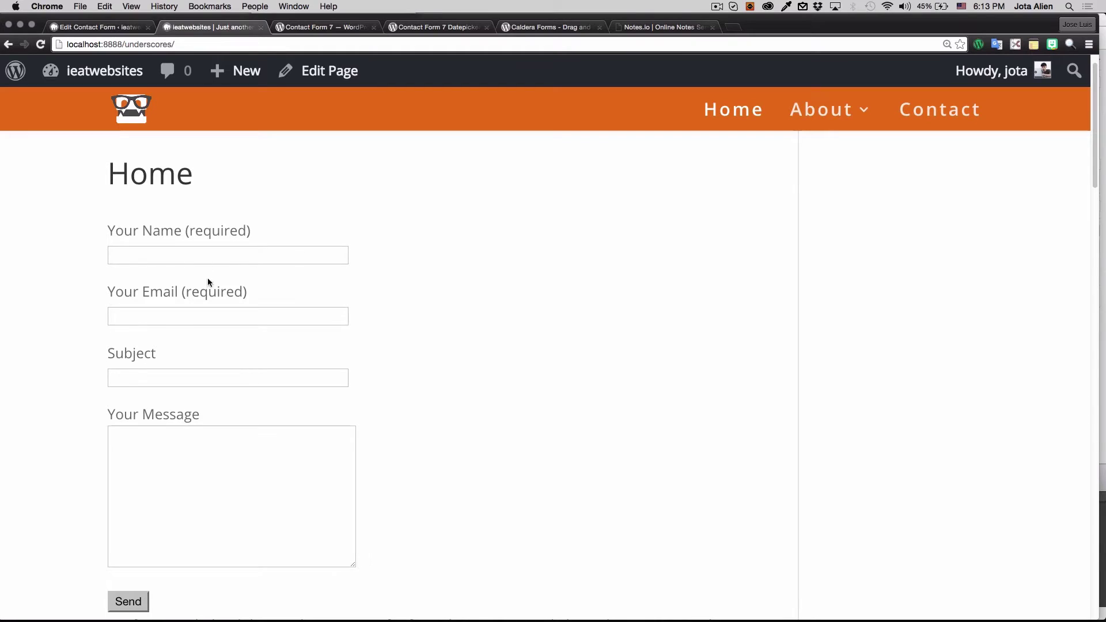
scroll(413, 388, "down", 3)
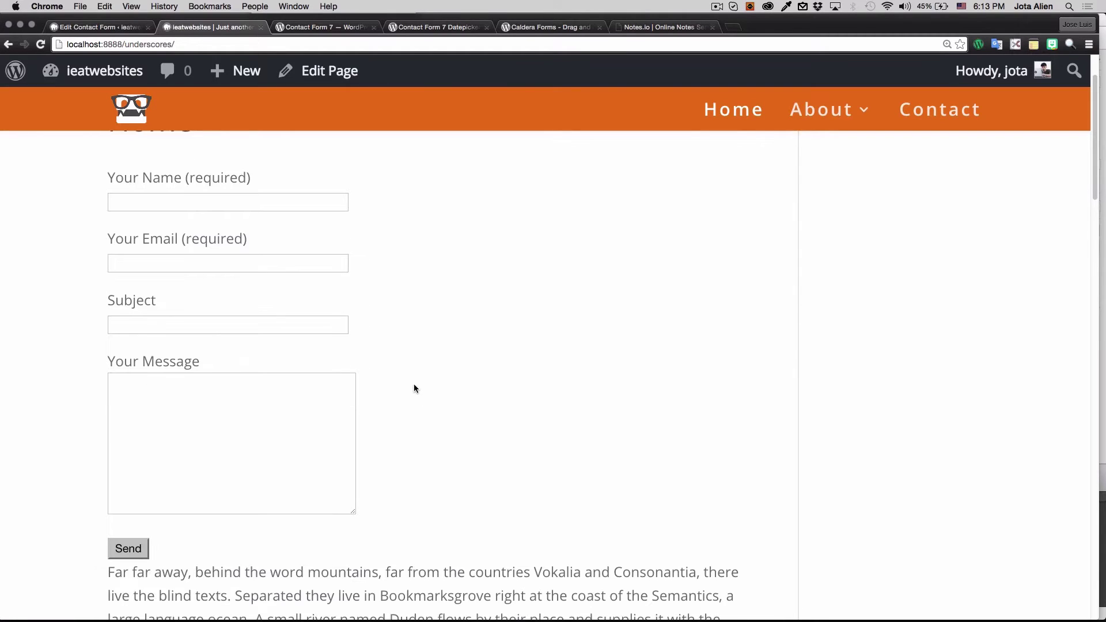
scroll(416, 387, "up", 2)
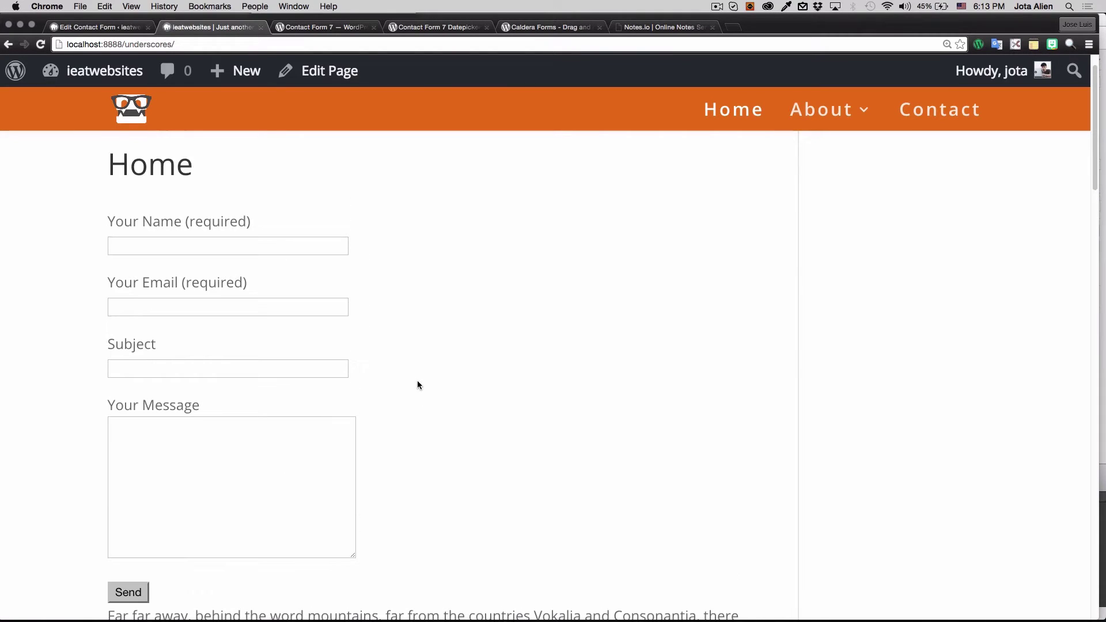
scroll(429, 380, "down", 4)
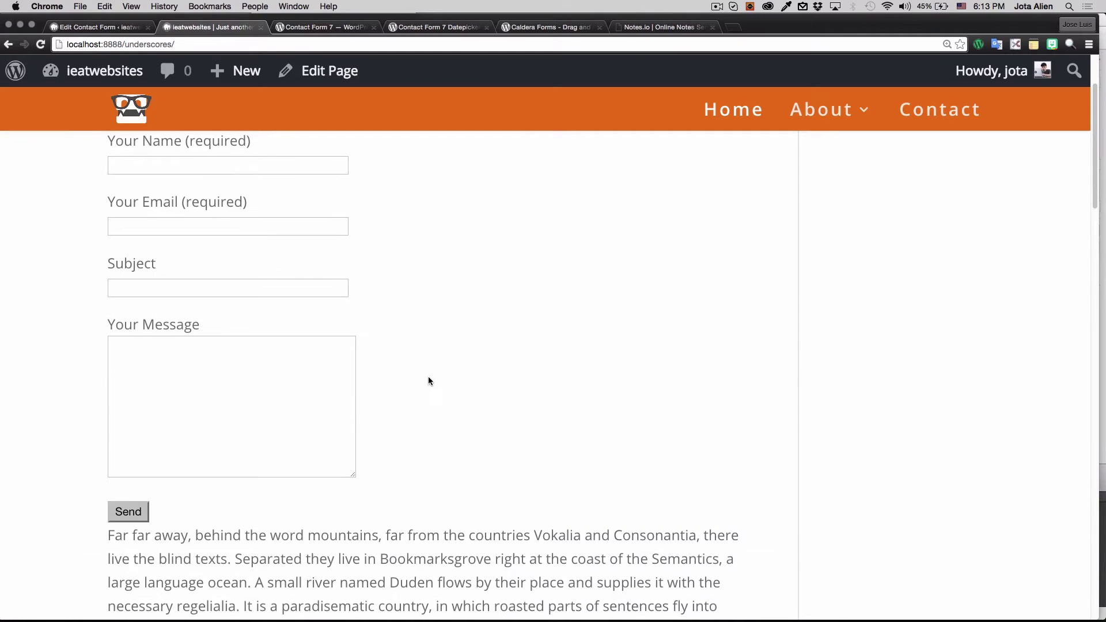
scroll(428, 380, "up", 1)
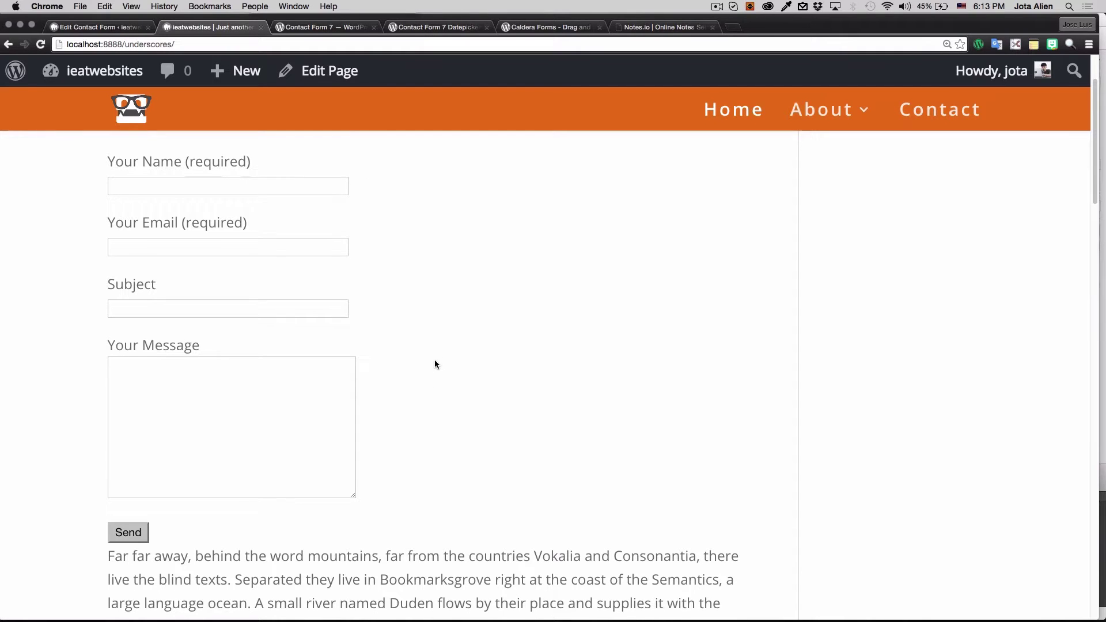
scroll(435, 363, "down", 2)
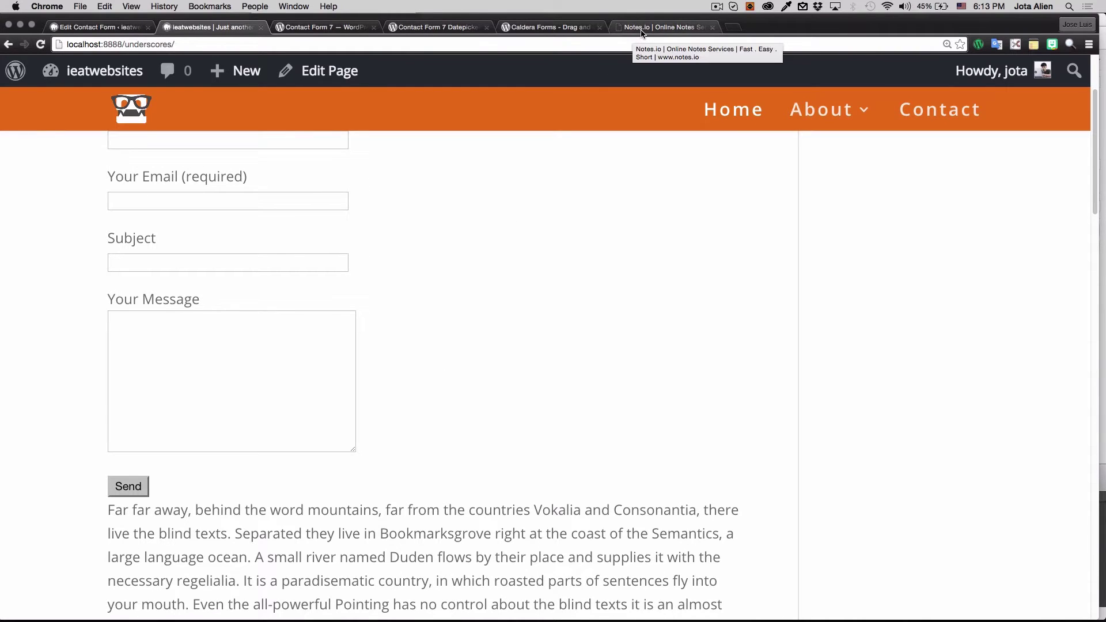
- Select the et_pb_contact div line in notes.io and go to the Edit Contact Form page
left_click(642, 30)
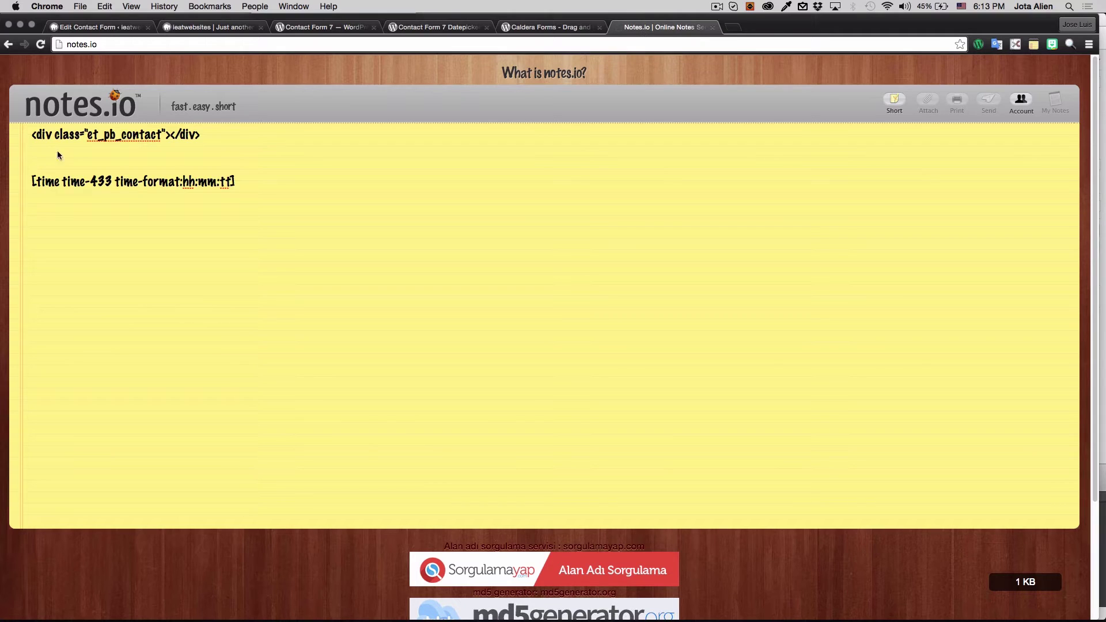
left_click_drag(214, 136, 31, 136)
key("super+c")
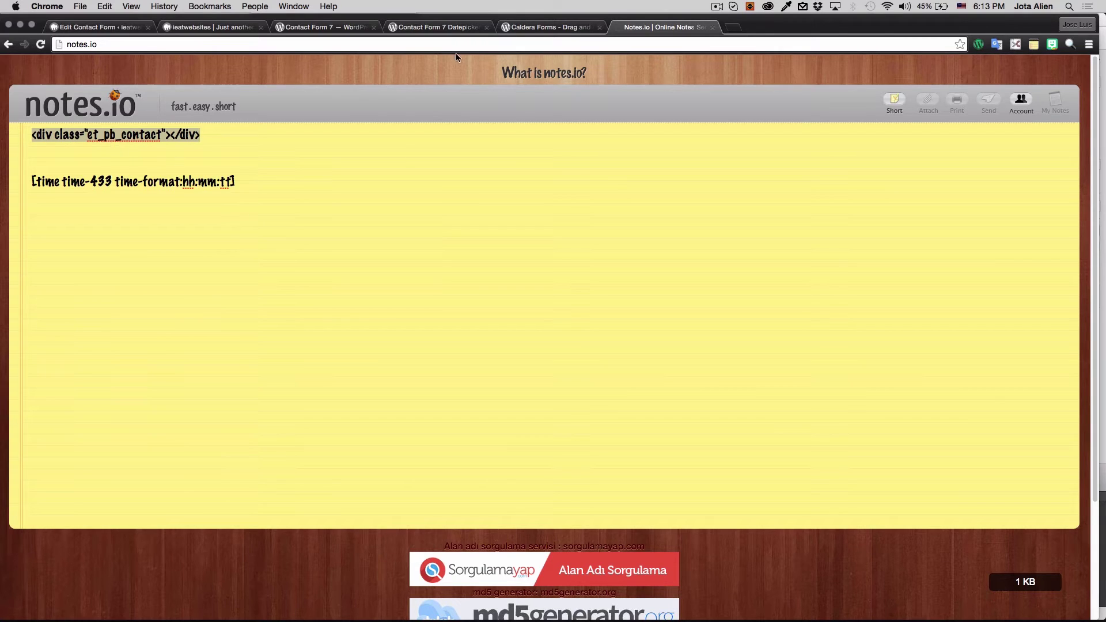
left_click(212, 27)
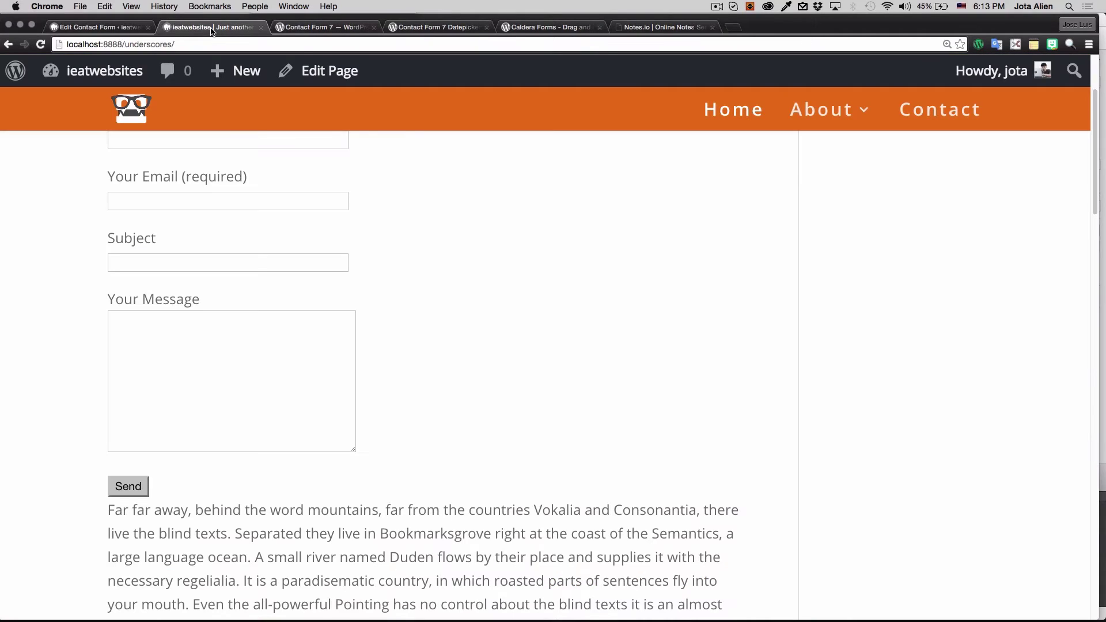
left_click(116, 32)
scroll(461, 337, "down", 5)
- Paste the et_pb_contact div line at the top of the form code and cut its extra </div>
left_click(209, 204)
key("Return")
key("Up")
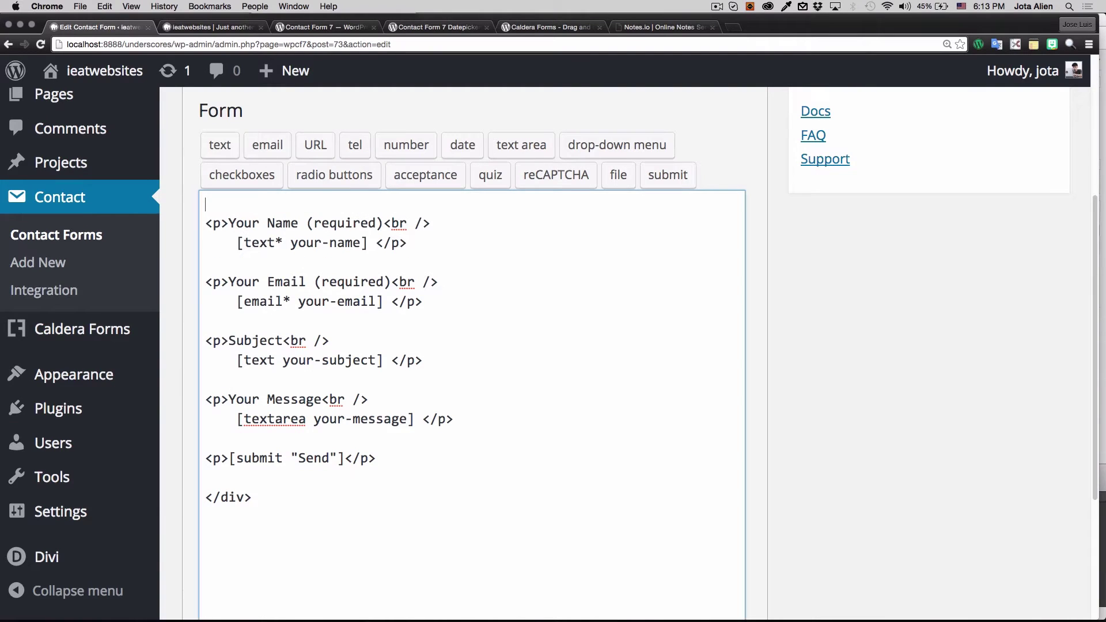
key("super+v")
left_click_drag(416, 204, 478, 204)
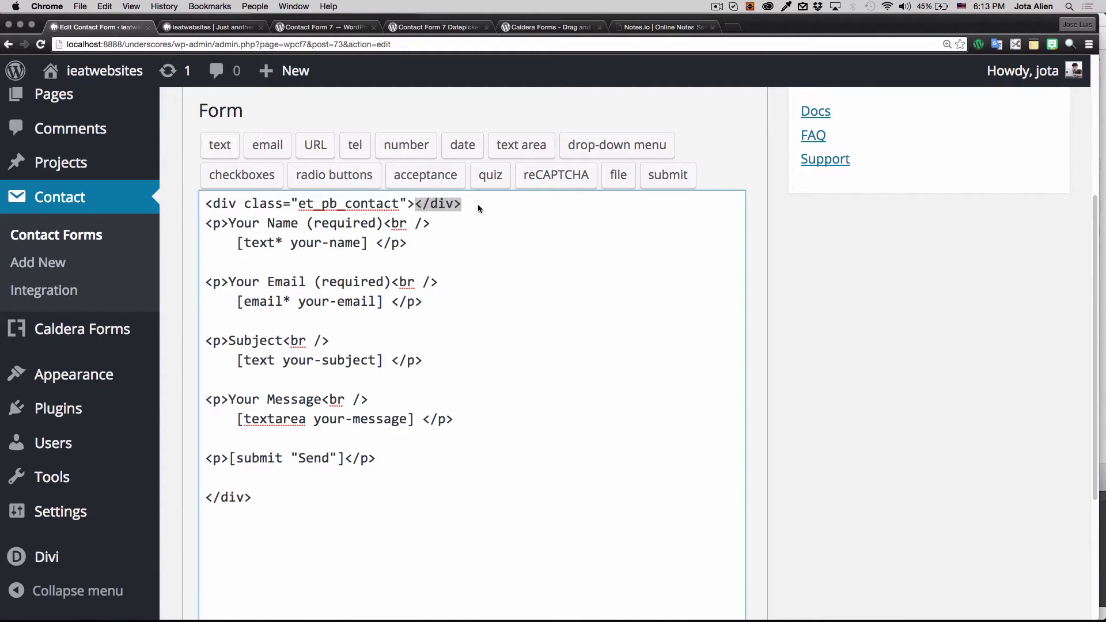
key("super+x")
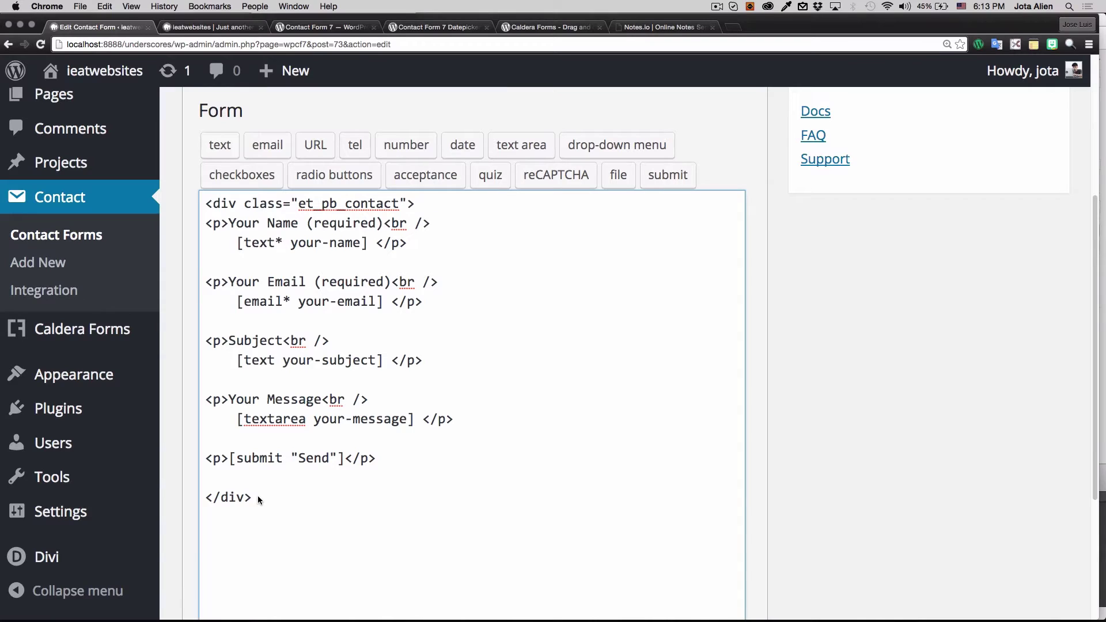
- Confirm the closing </div> follows the Send button, add a line under the opening div, and save
left_click_drag(258, 497, 209, 514)
left_click(436, 211)
key("Return")
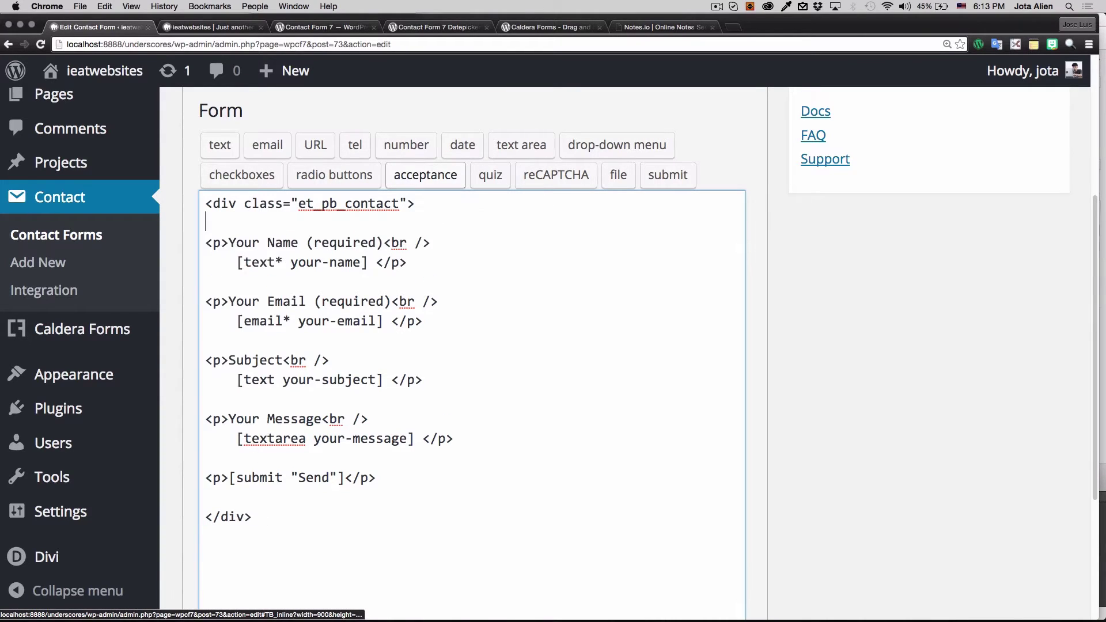
left_click(299, 205)
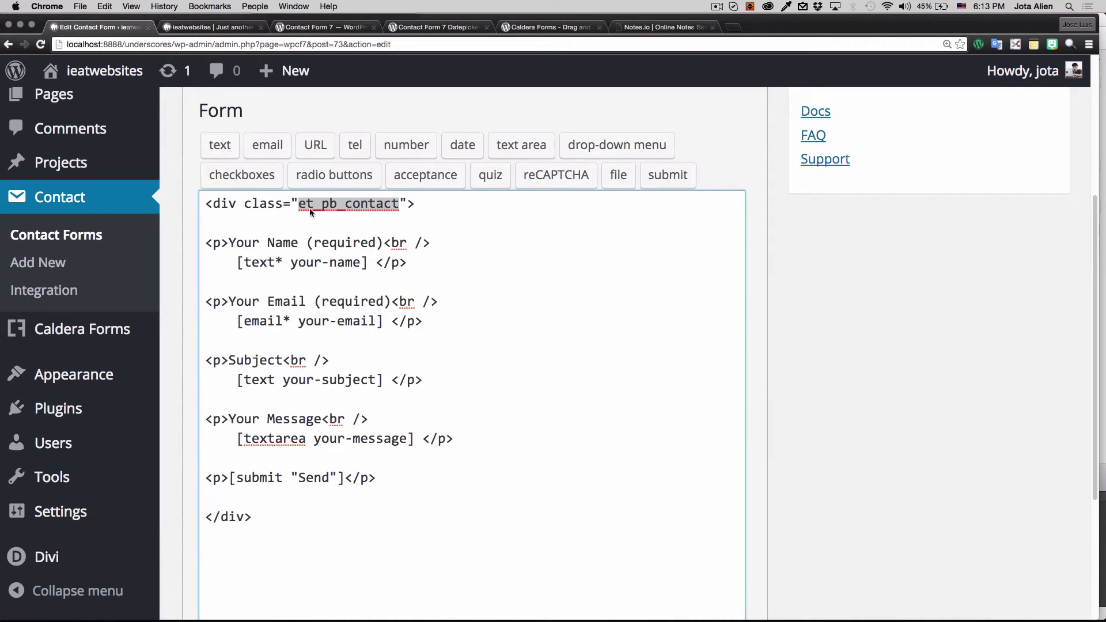
left_click(416, 205)
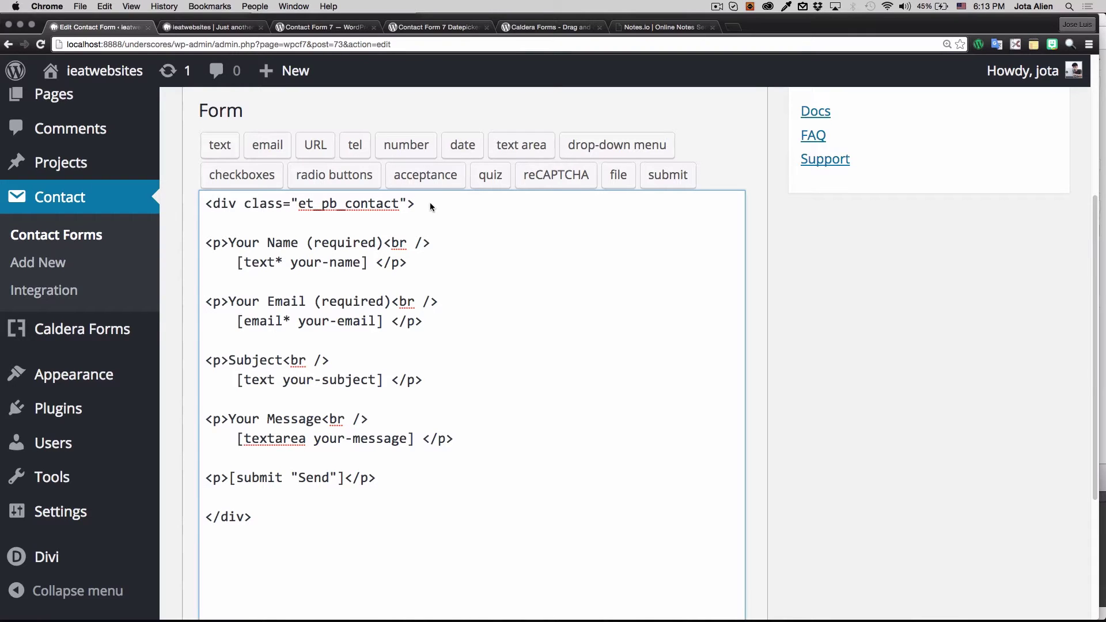
scroll(430, 217, "down", 1)
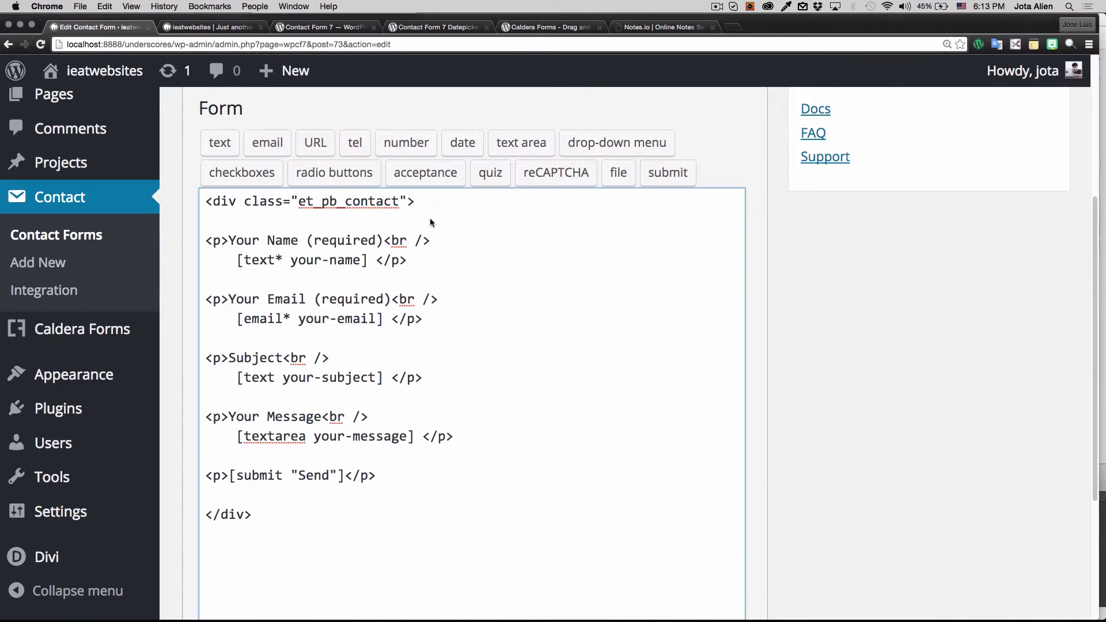
scroll(838, 316, "up", 5)
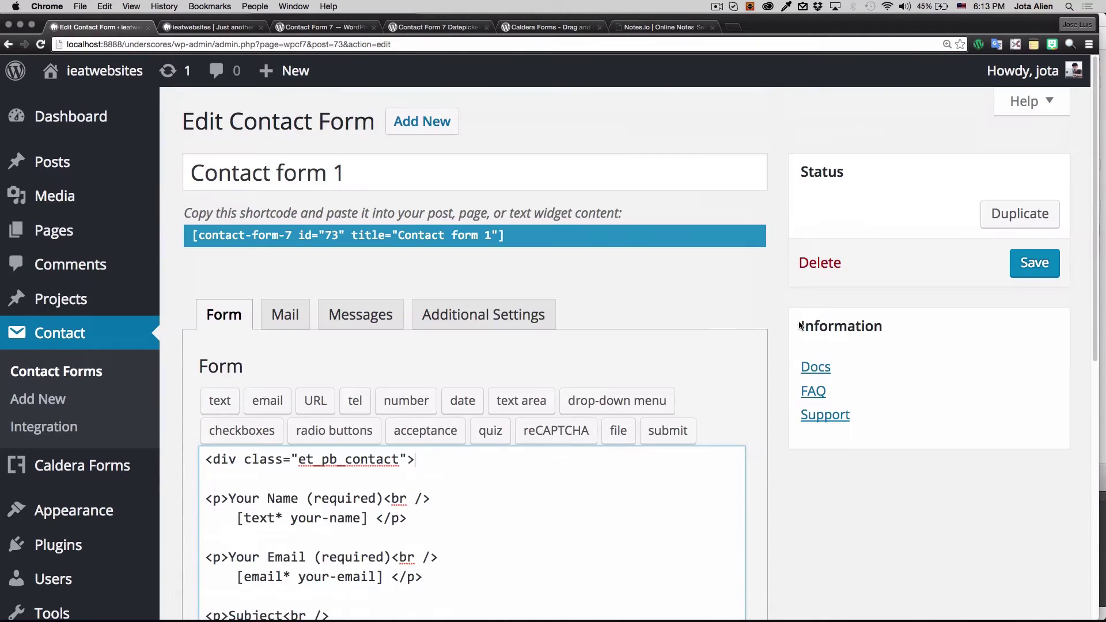
left_click(1025, 266)
- Reload the Home page to check the wider grey form fields and test an empty submit
left_click(222, 29)
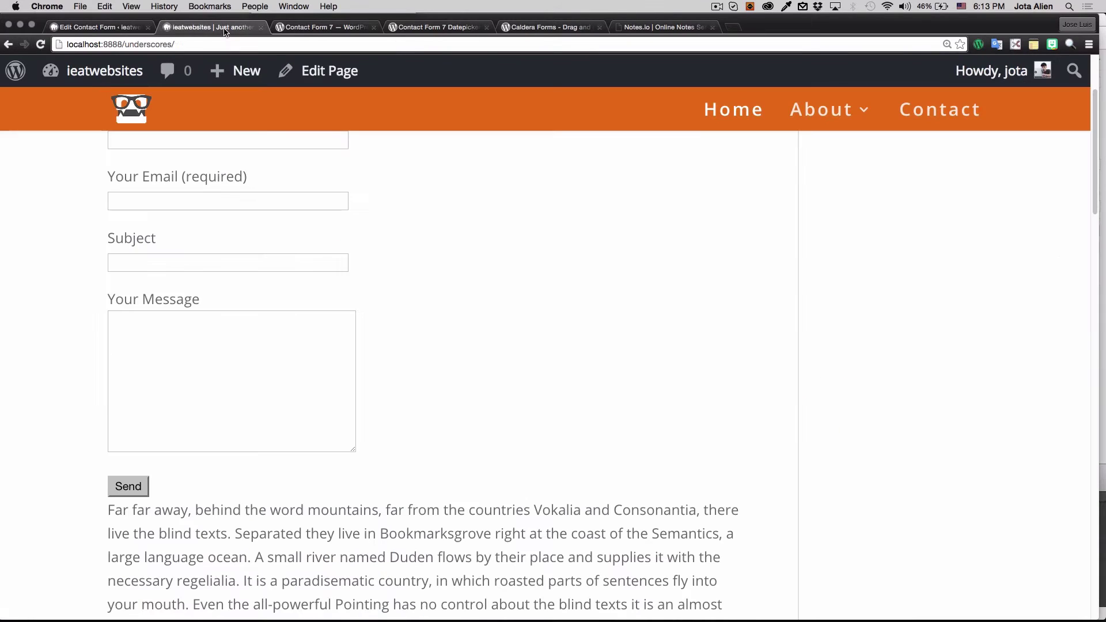
left_click(40, 44)
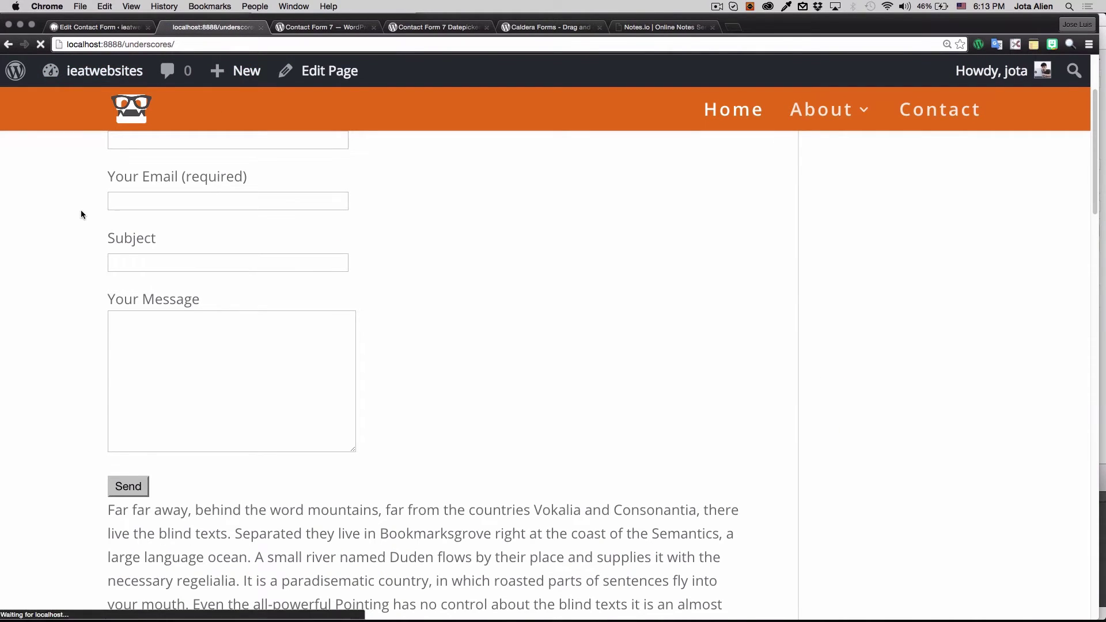
scroll(773, 297, "down", 10)
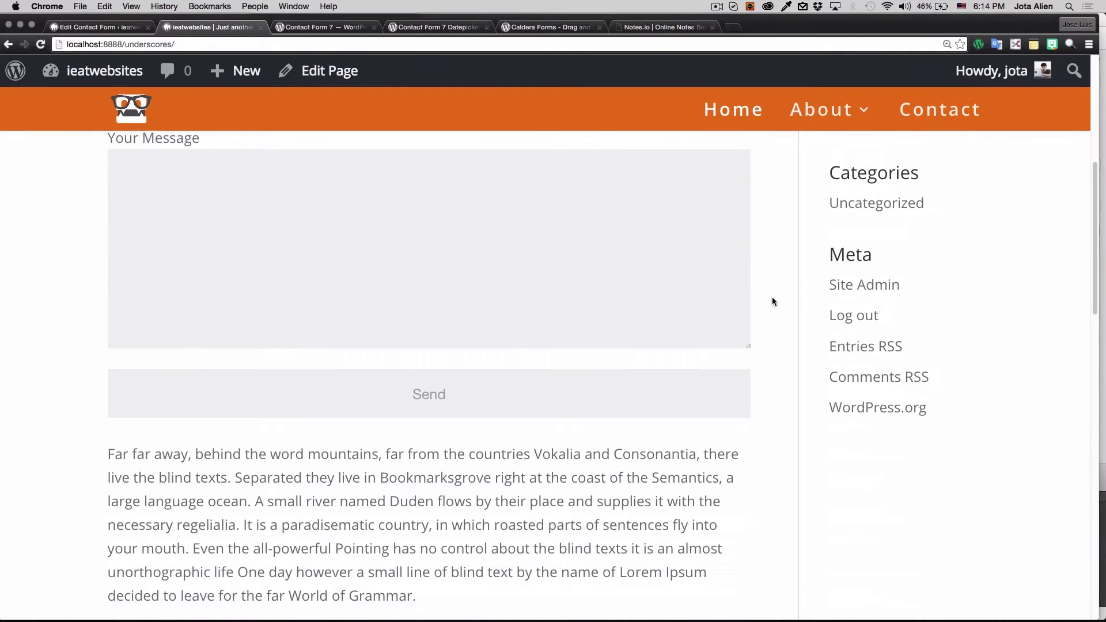
left_click(417, 380)
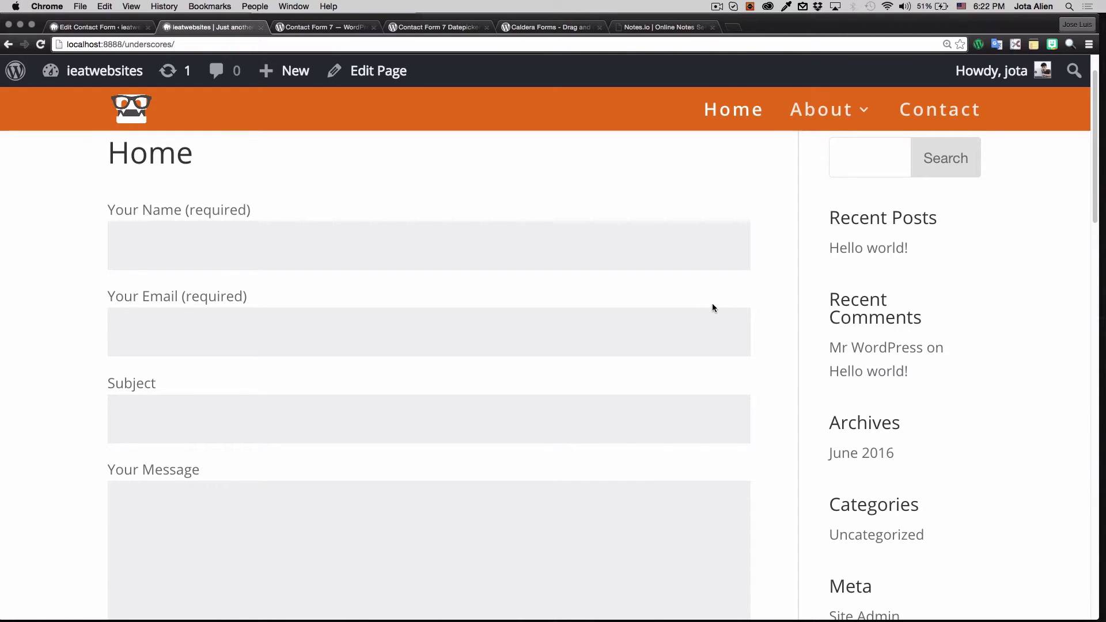
left_click(123, 30)
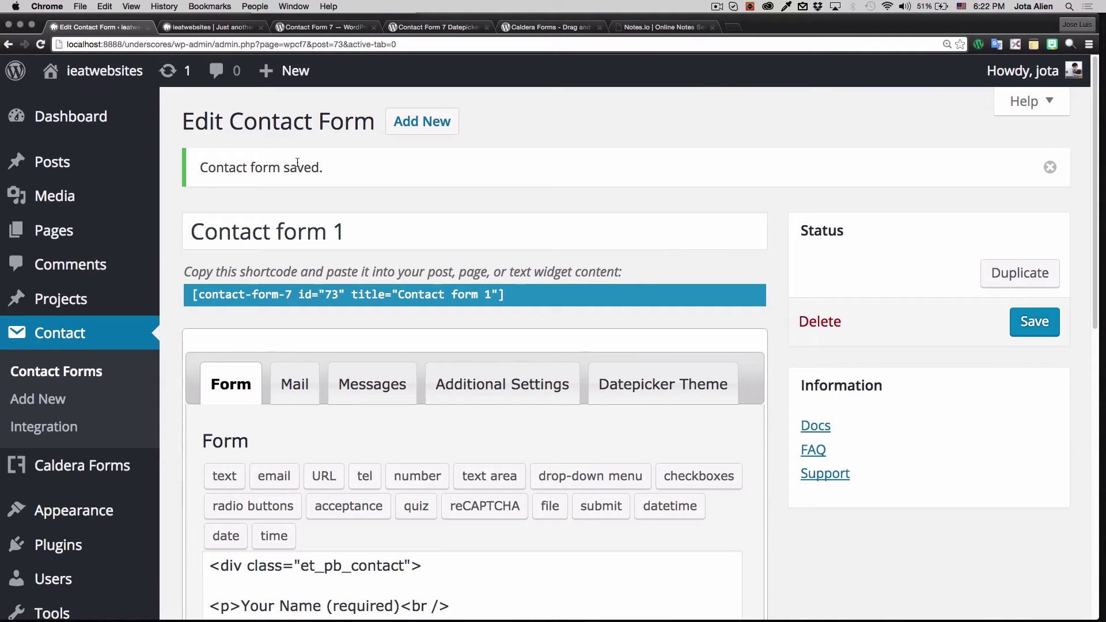
- Add blank lines after the [text* your-name] </p> line in Contact form 1's Form code
scroll(771, 268, "down", 3)
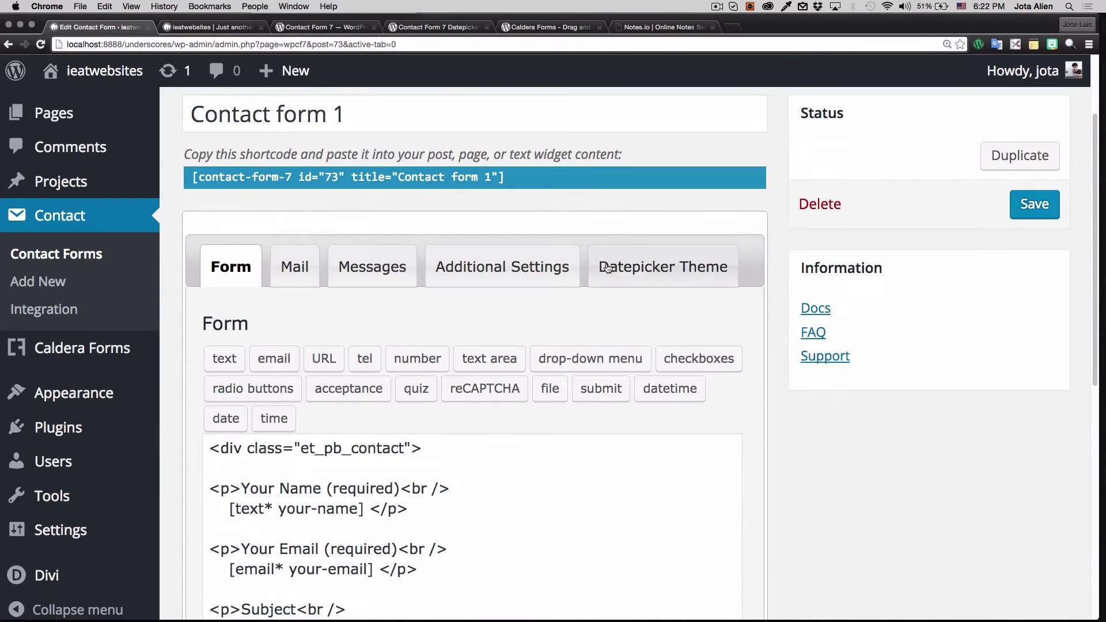
left_click(437, 27)
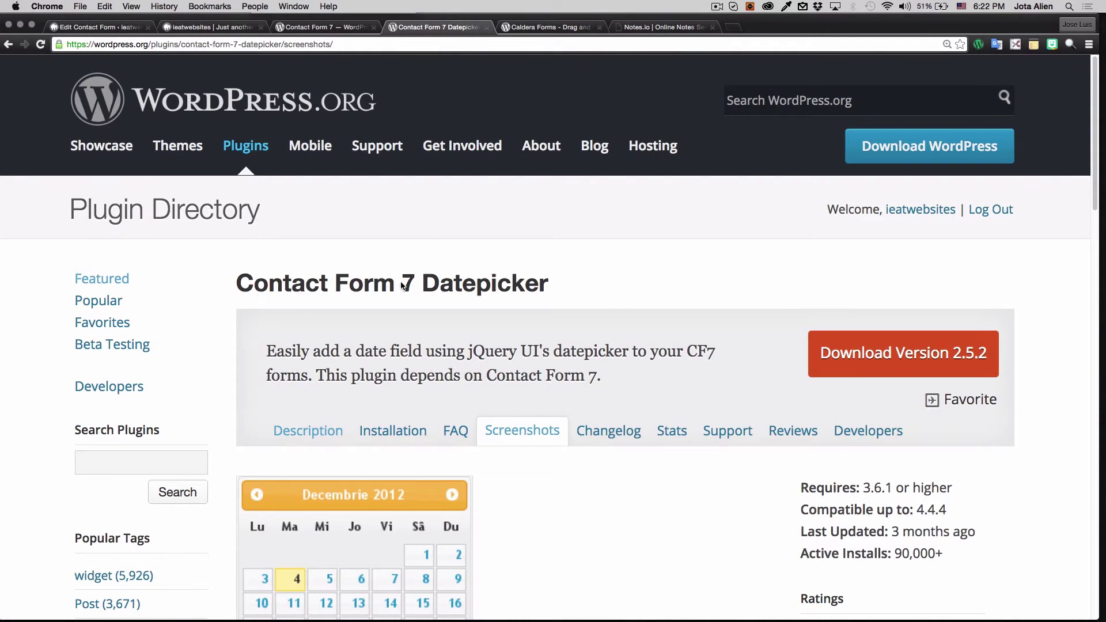
left_click(115, 27)
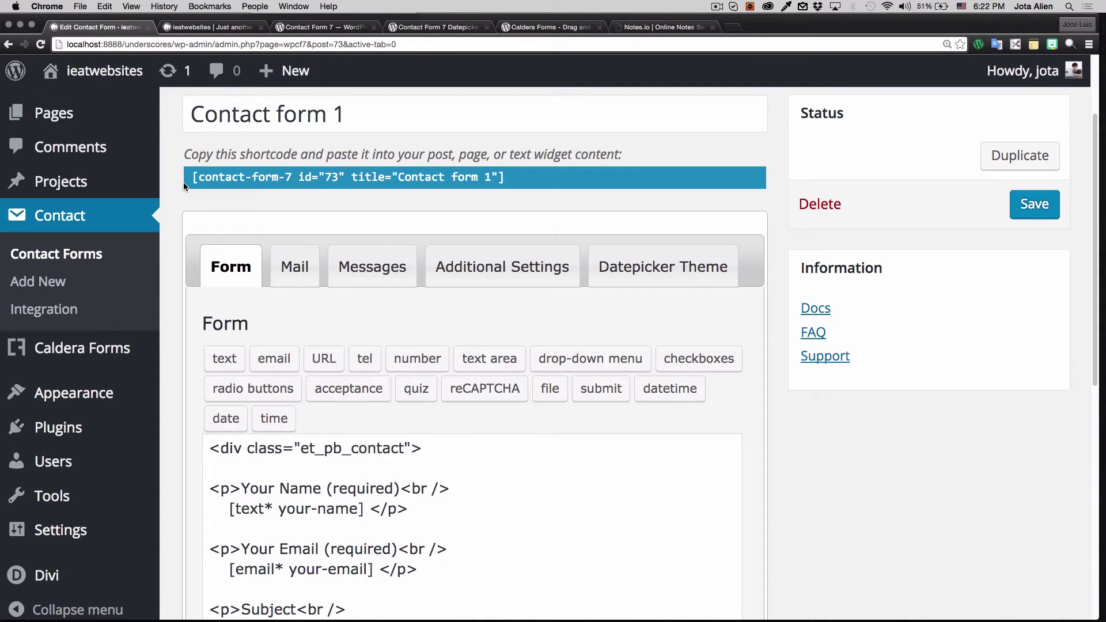
scroll(188, 178, "down", 2)
scroll(190, 178, "down", 2)
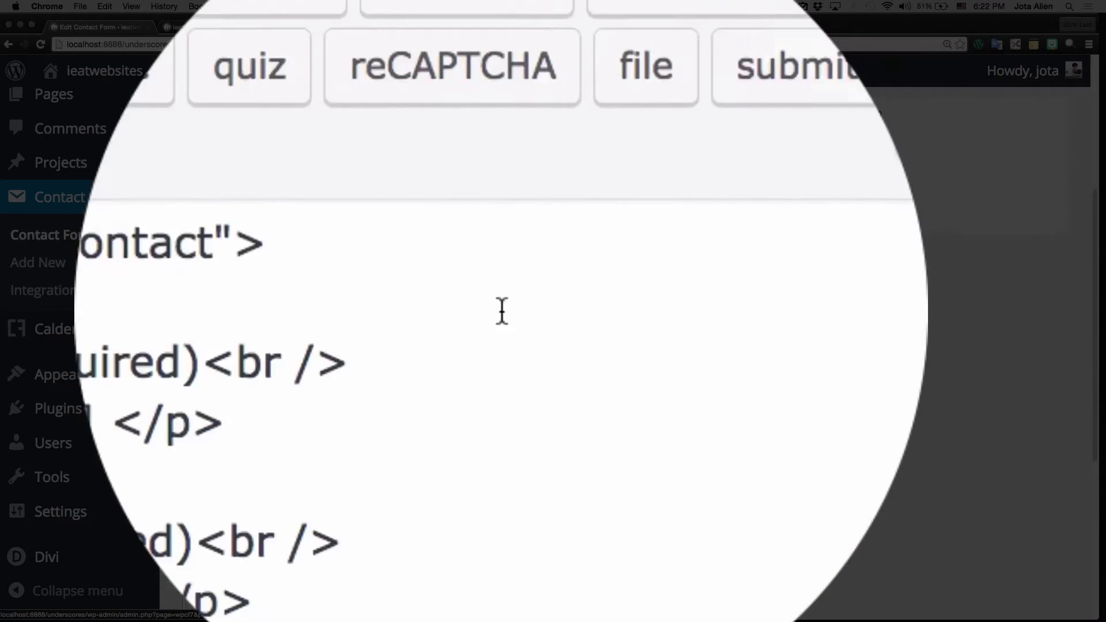
scroll(539, 314, "down", 3)
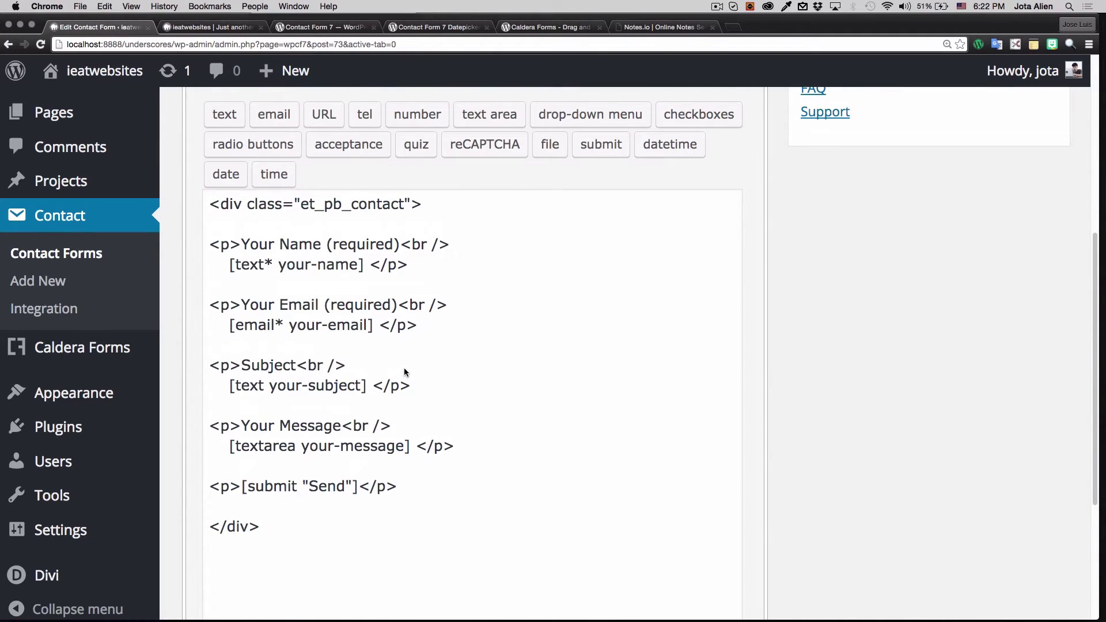
left_click(233, 252)
left_click(430, 273)
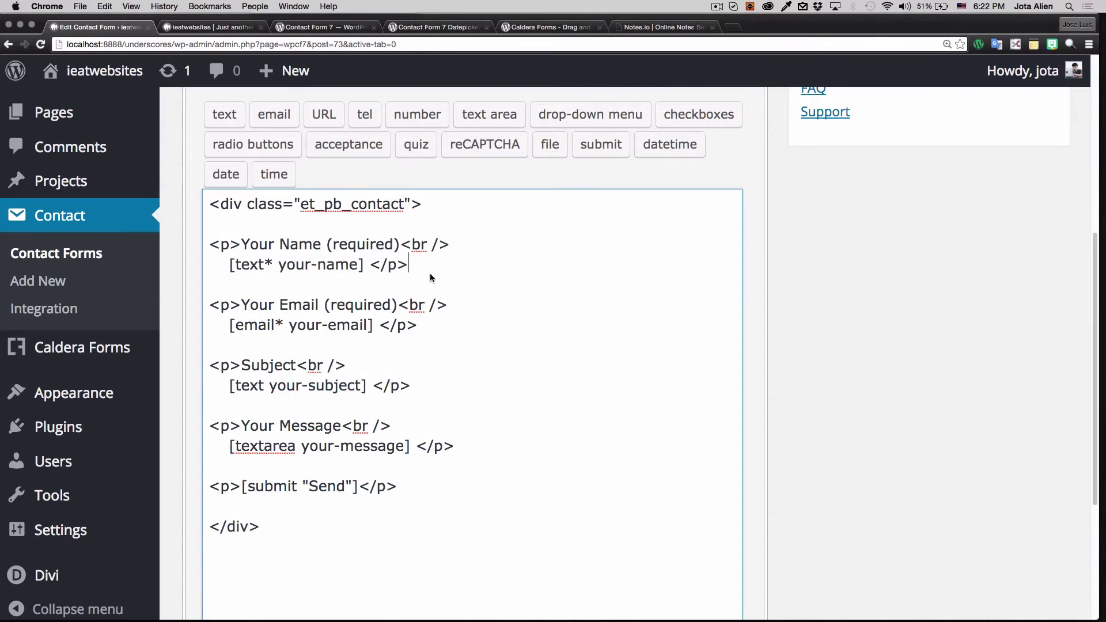
key("Return")
key("Return")
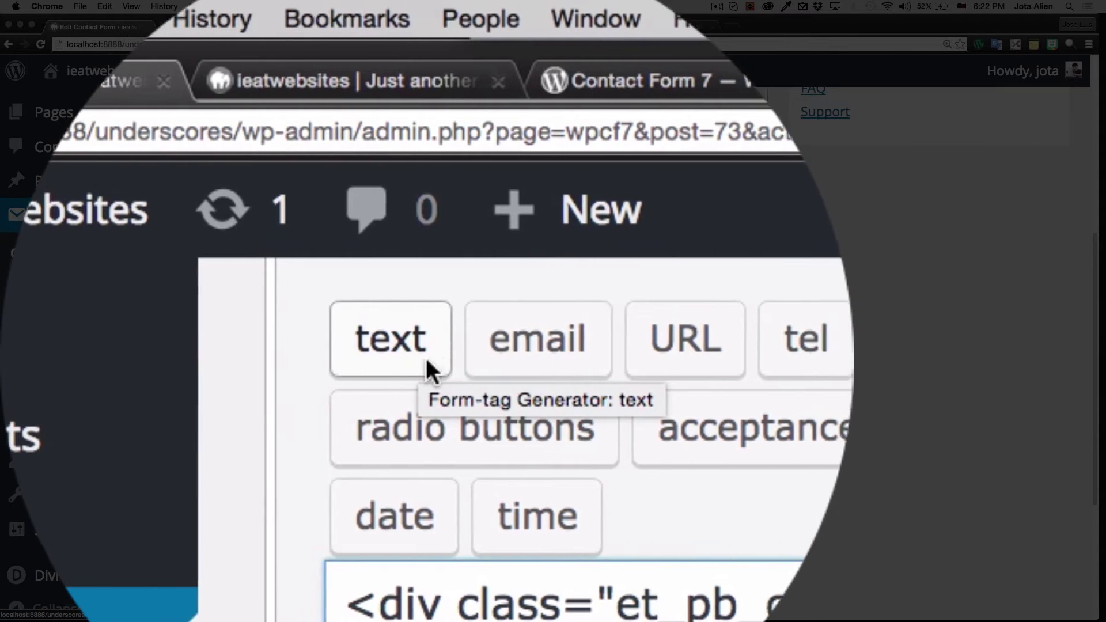
- Create a text field tag named last-name and mark it as required
left_click(427, 351)
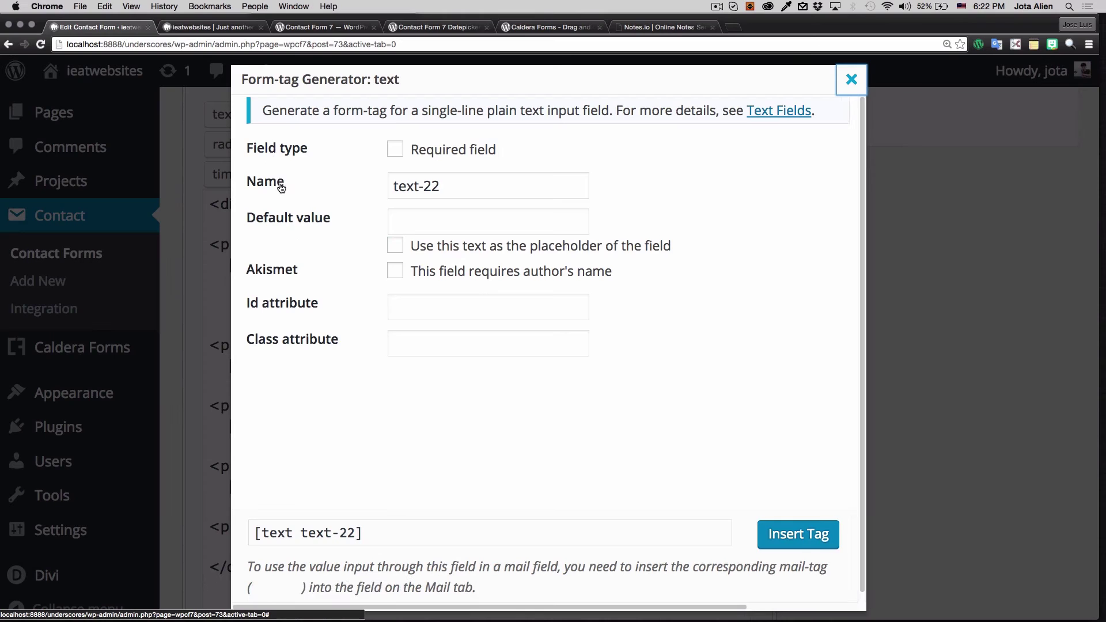
triple_click(448, 182)
key("BackSpace")
type("last-")
key("BackSpace")
type("-name")
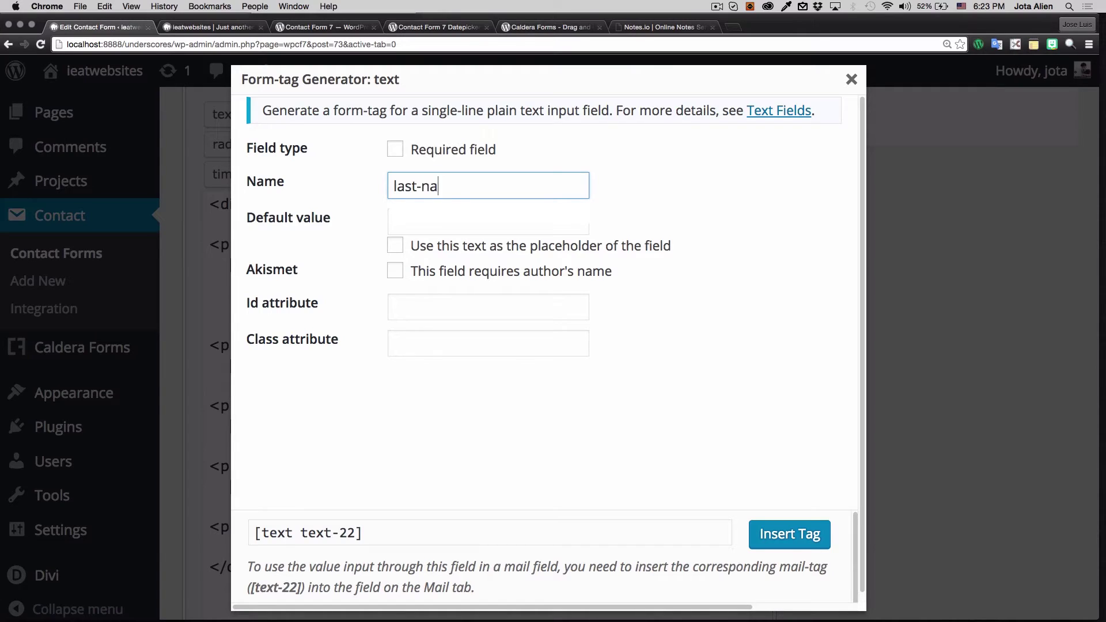
left_click(395, 151)
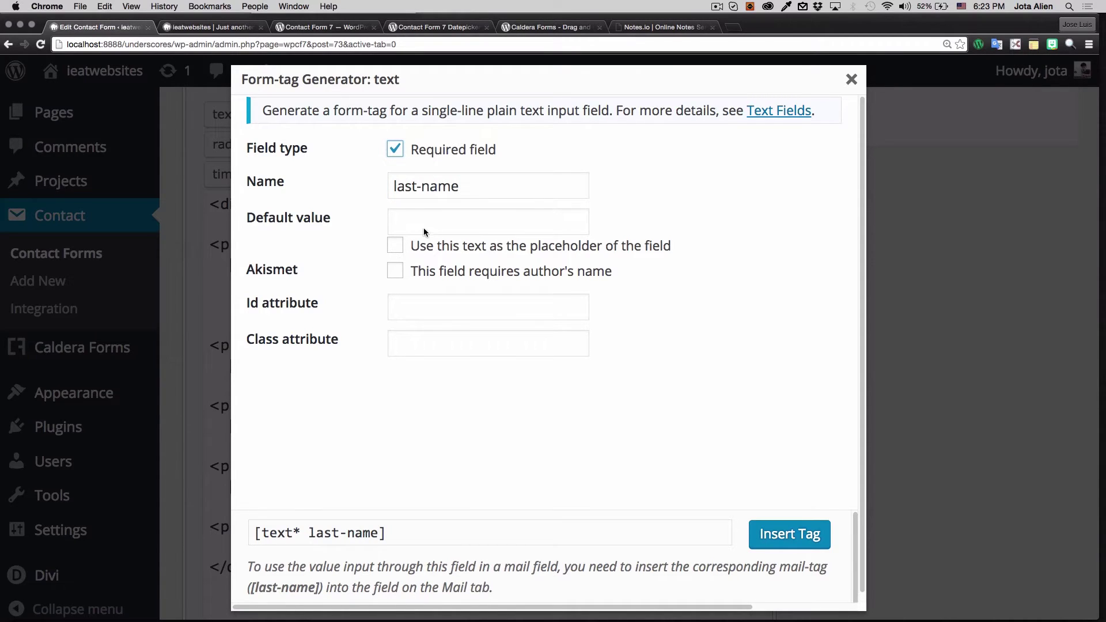
- Enter 'Last Name' as the default value and use it as the field's placeholder
left_click(403, 308)
left_click(402, 341)
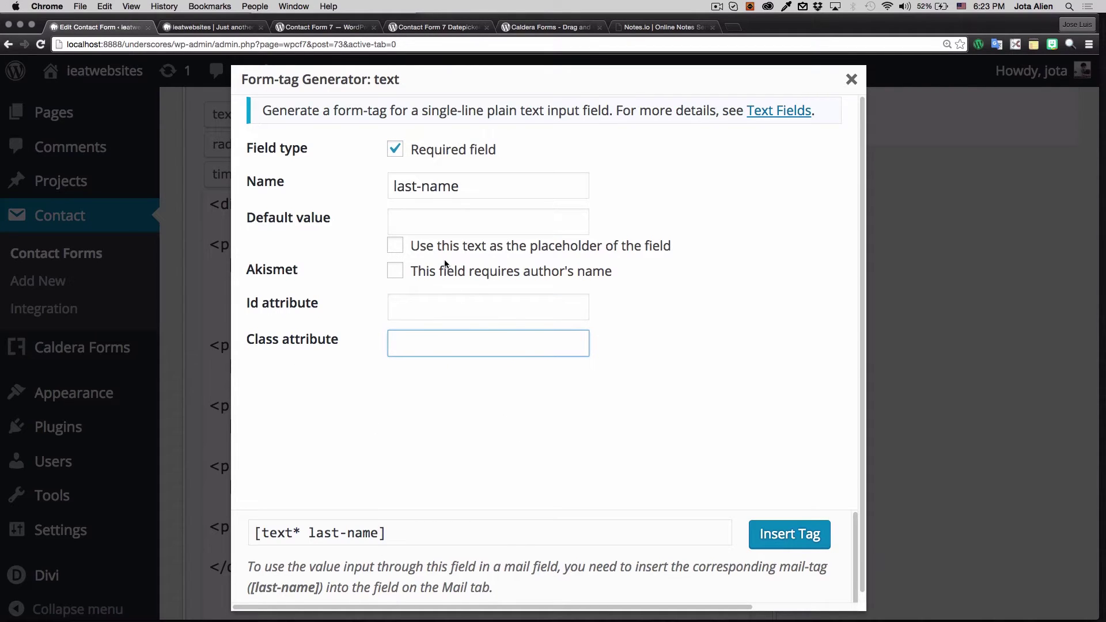
left_click(445, 232)
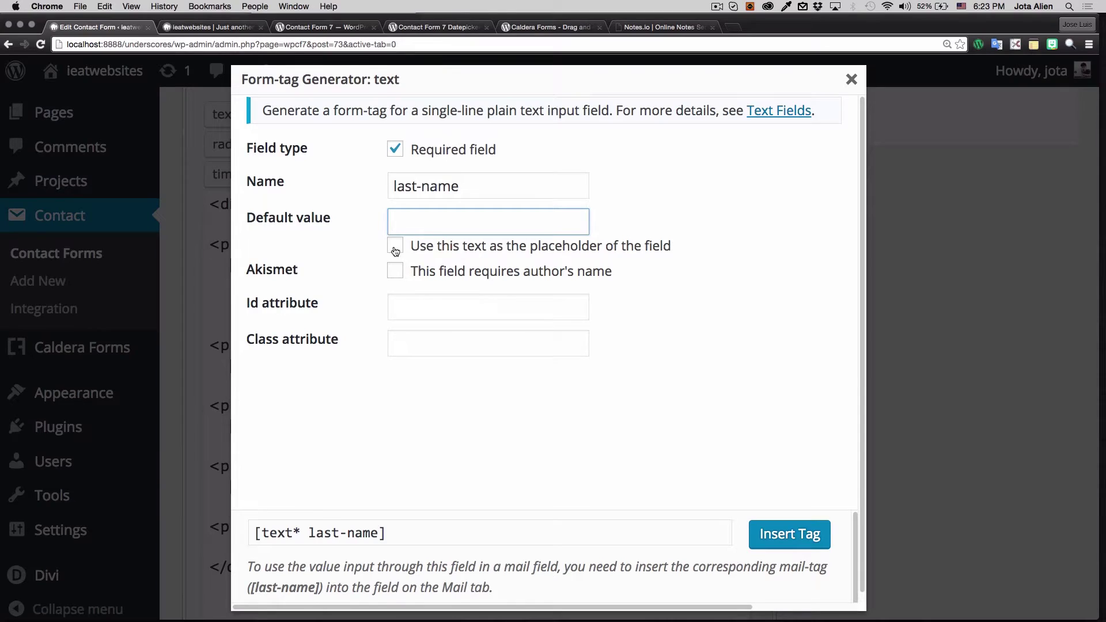
type("Last Name")
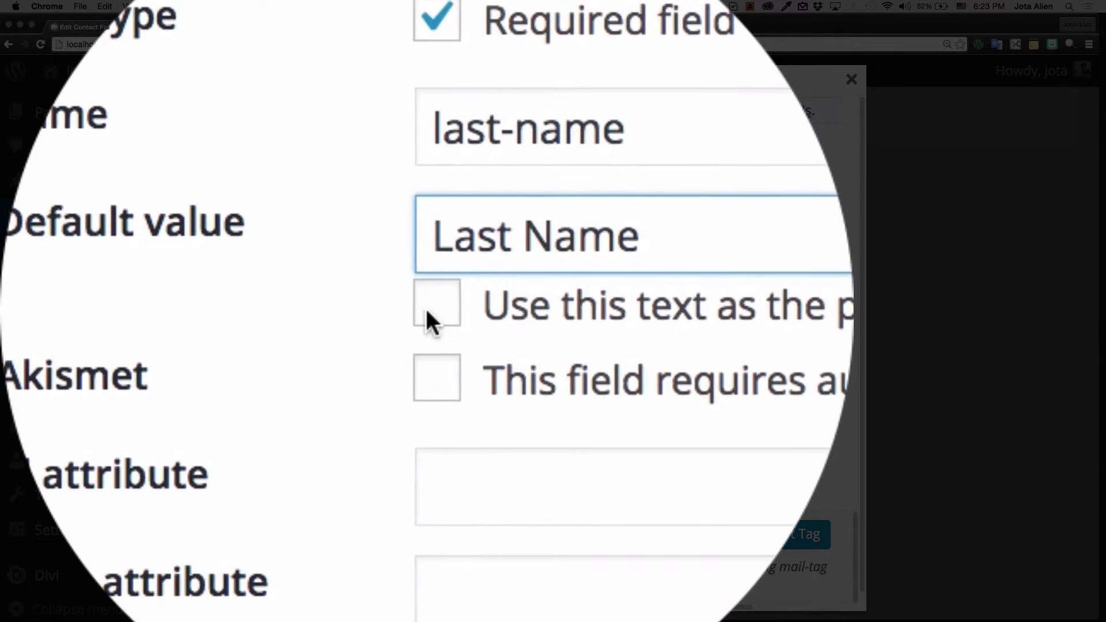
left_click(427, 309)
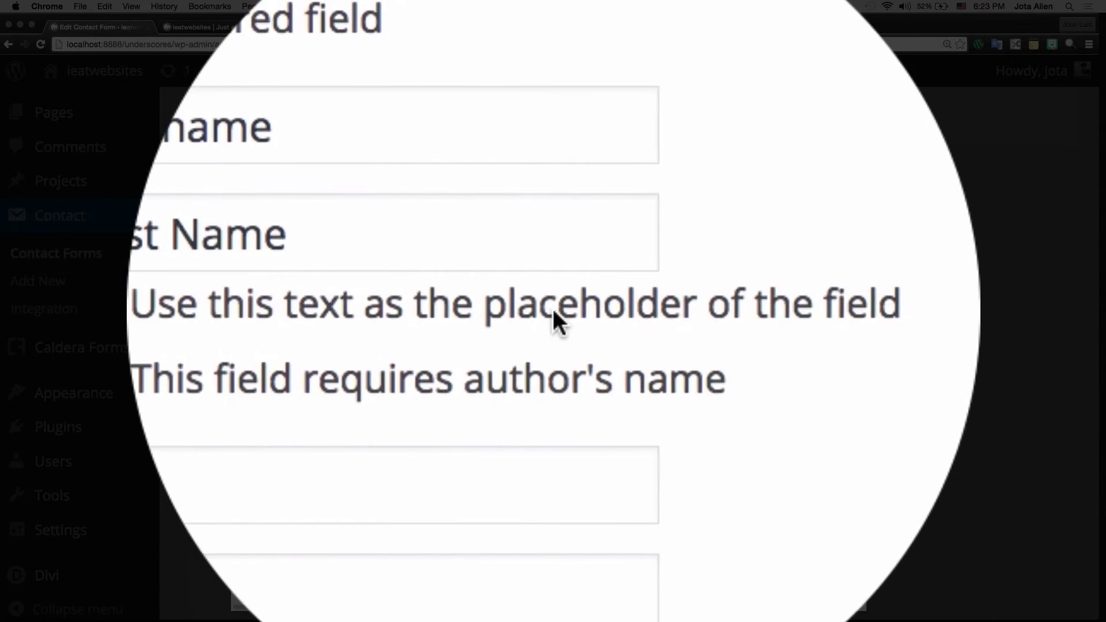
scroll(593, 391, "down", 1)
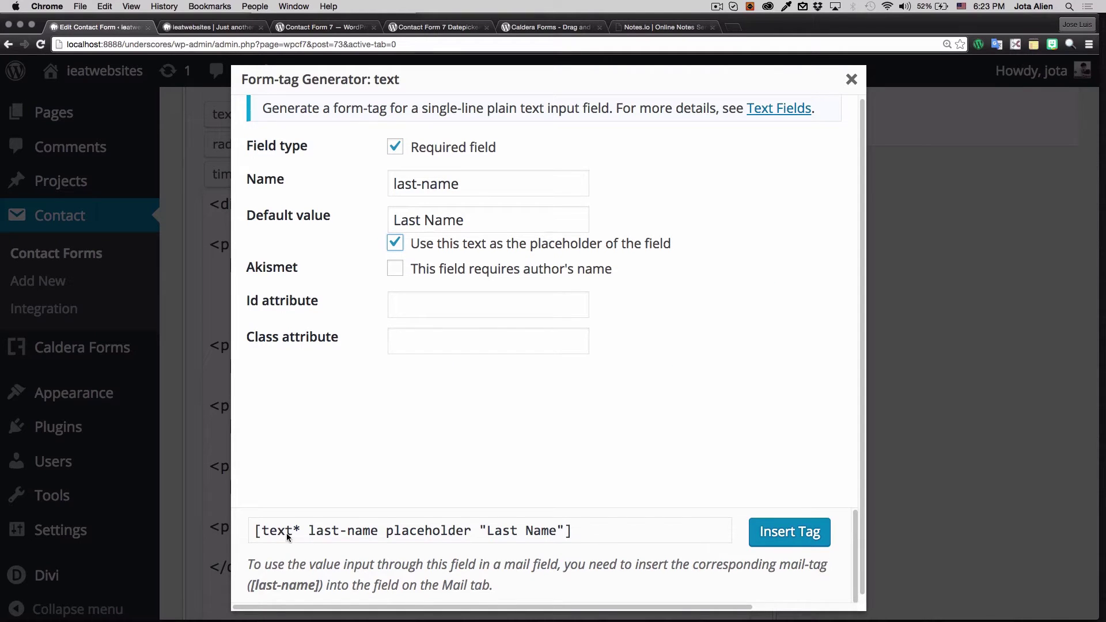
- Insert the last-name tag under a 'Your Last Name (required)' label copied from Your Name
left_click(789, 535)
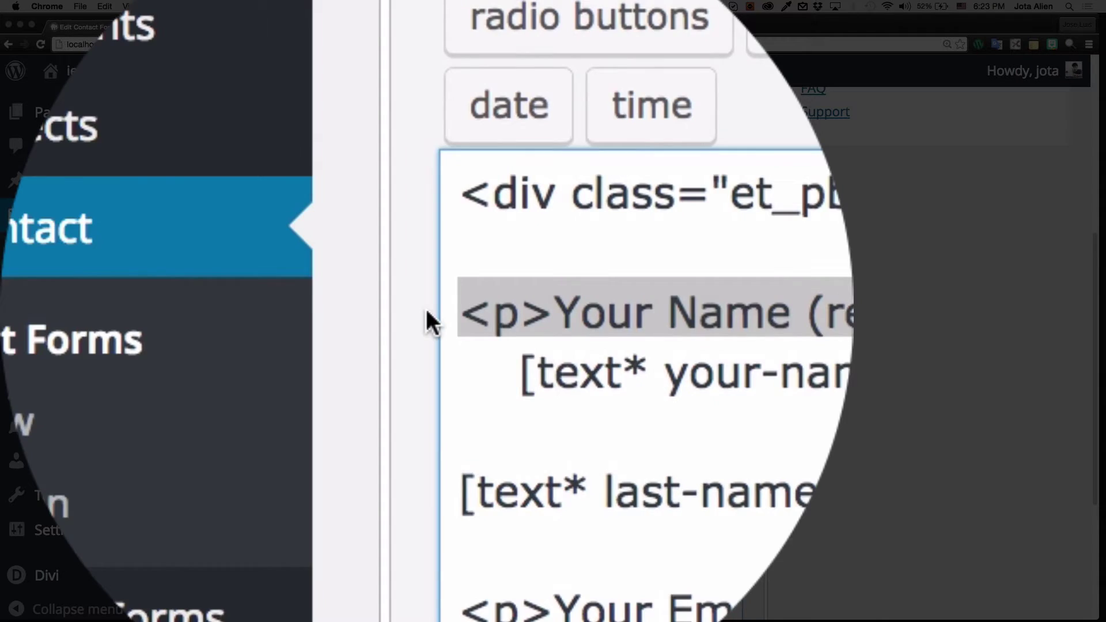
type("<p>Your Name (required)<br />")
type("Last")
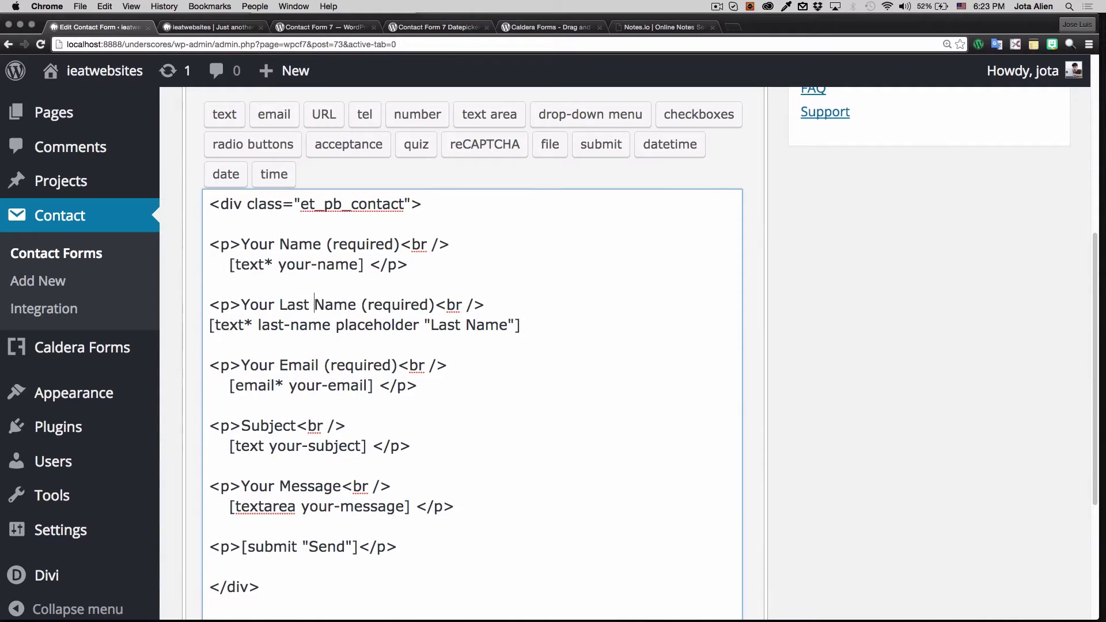
scroll(484, 323, "down", 2)
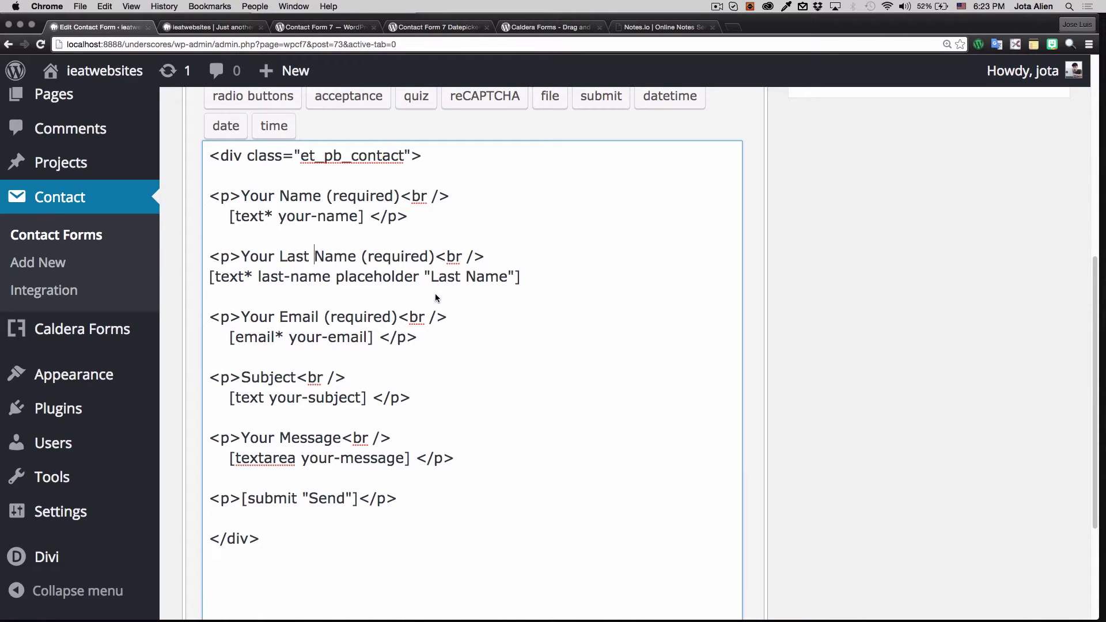
left_click(524, 279)
- Add blank lines below the Subject field in the form code
scroll(432, 398, "down", 3)
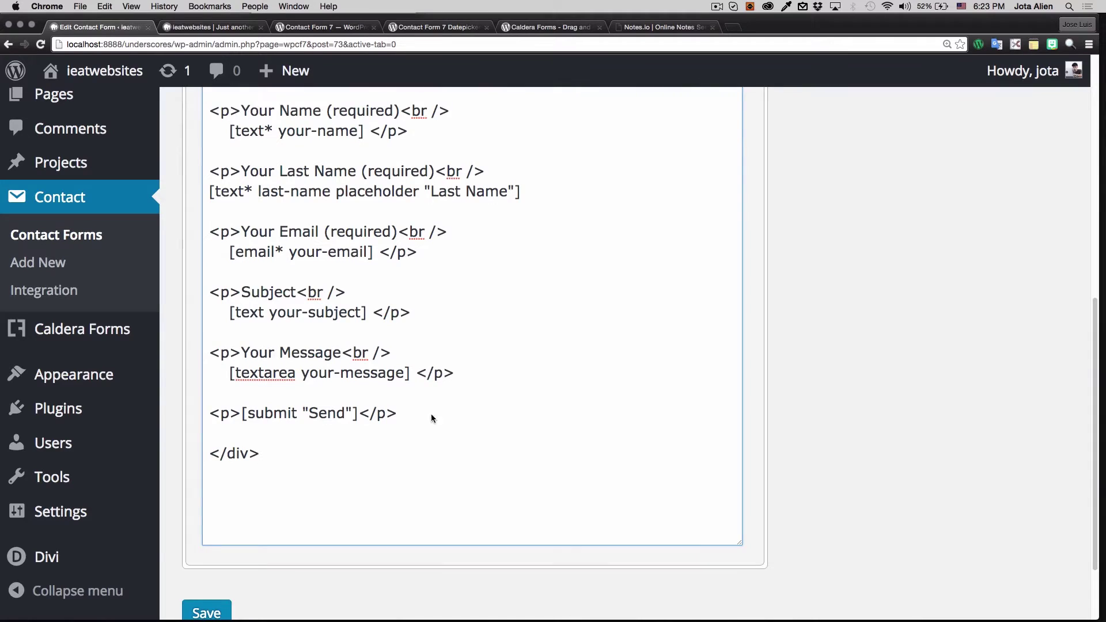
left_click(420, 311)
key("Return")
key("Return")
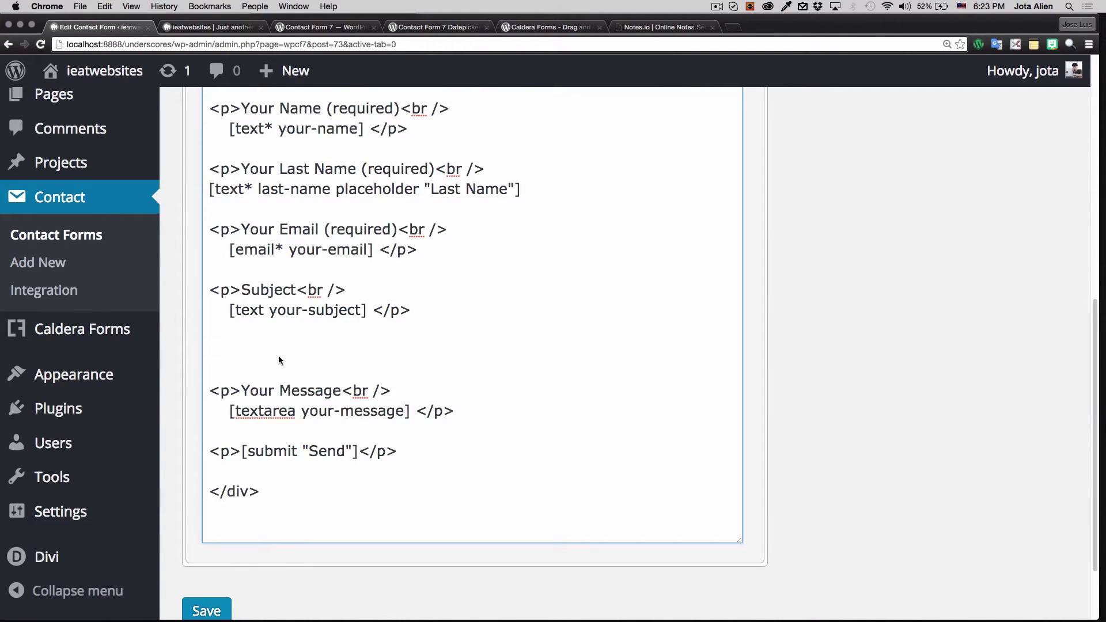
scroll(673, 306, "up", 4)
scroll(677, 192, "up", 2)
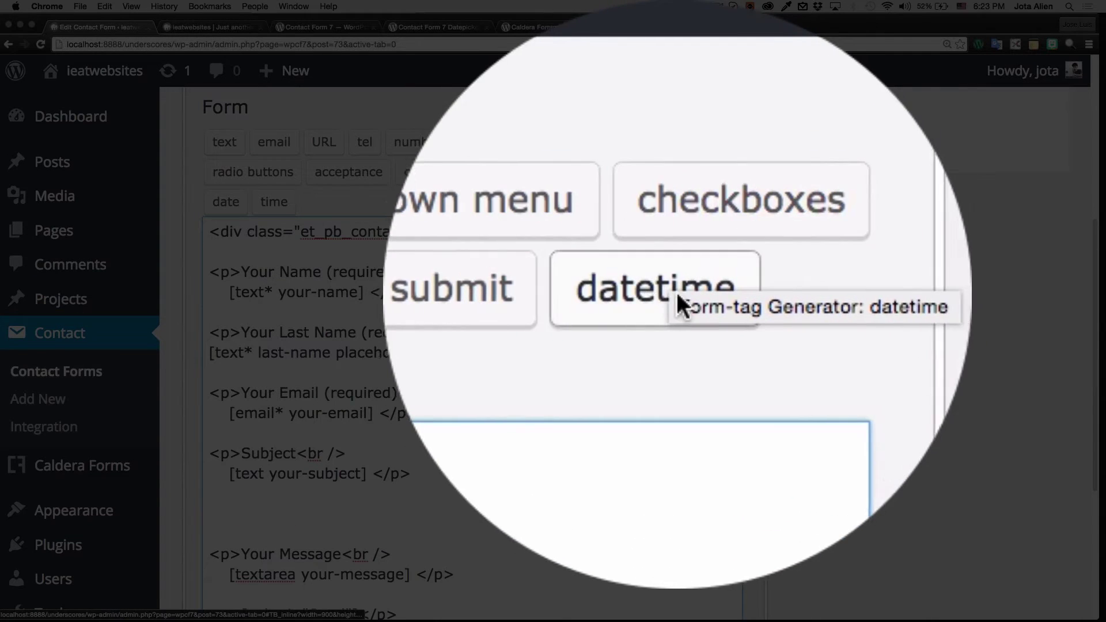
- Open the datetime tag generator and review its mm/dd/yy date and HH:mm time options
left_click(682, 173)
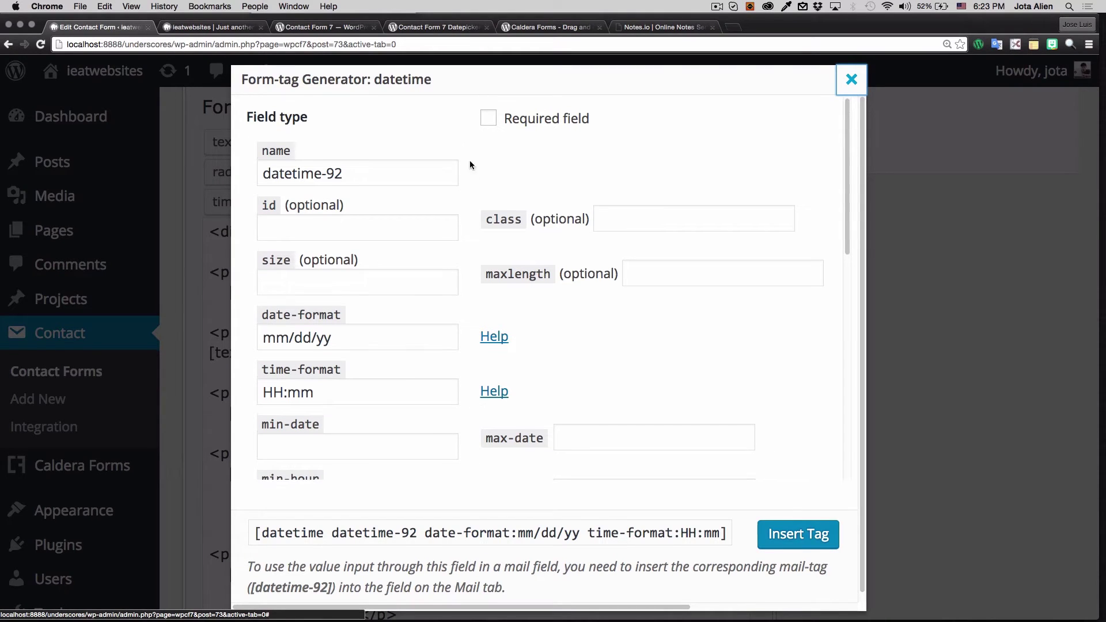
scroll(426, 243, "down", 1)
scroll(422, 240, "down", 2)
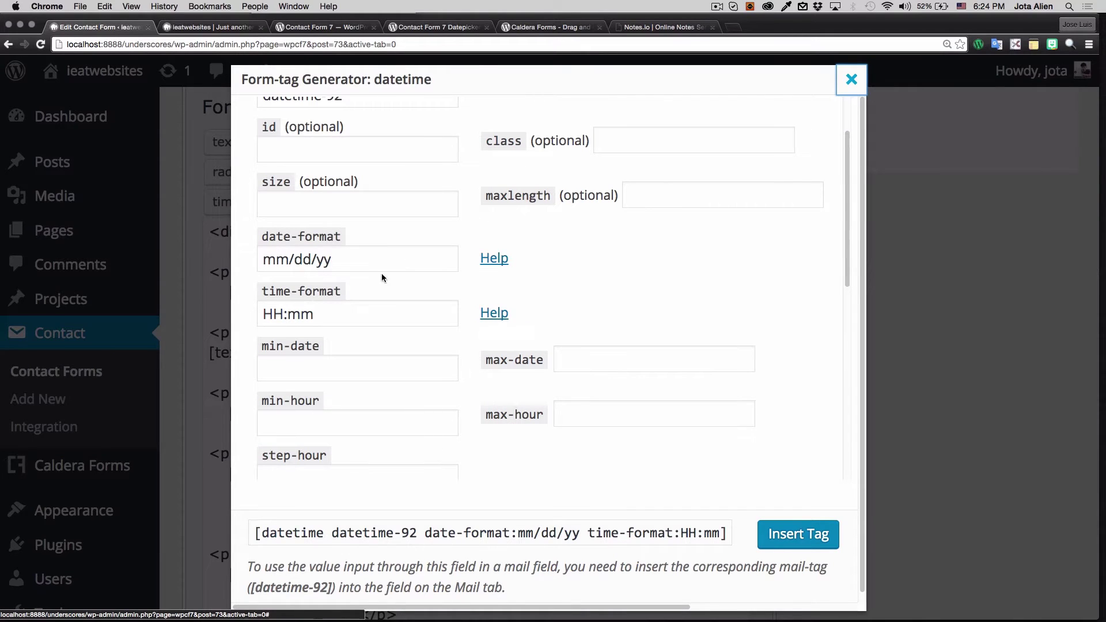
scroll(472, 276, "down", 3)
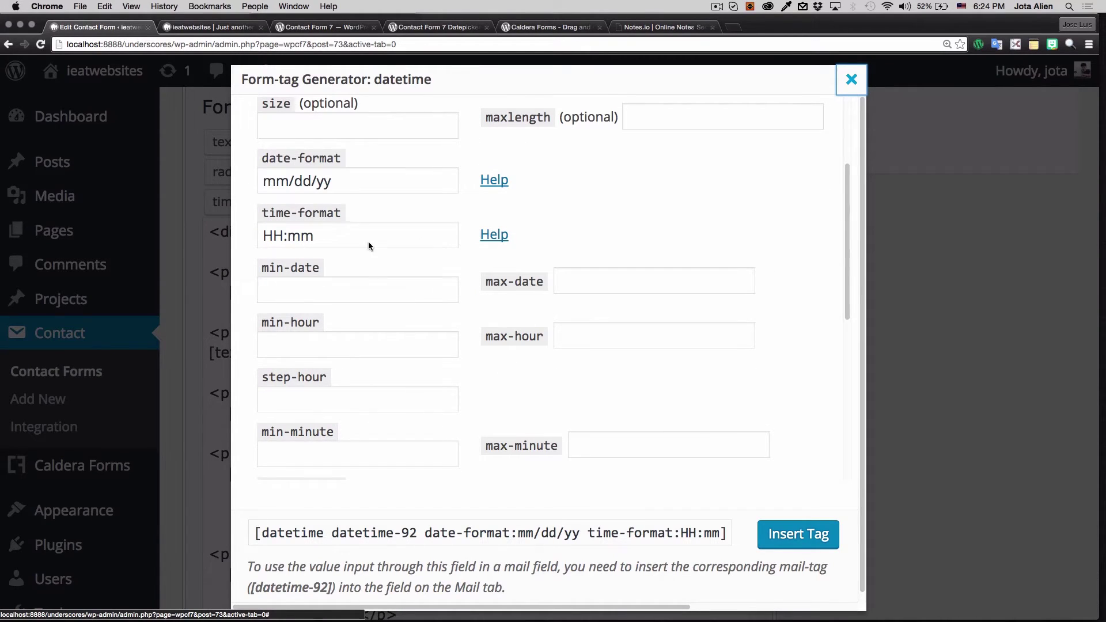
scroll(371, 242, "down", 3)
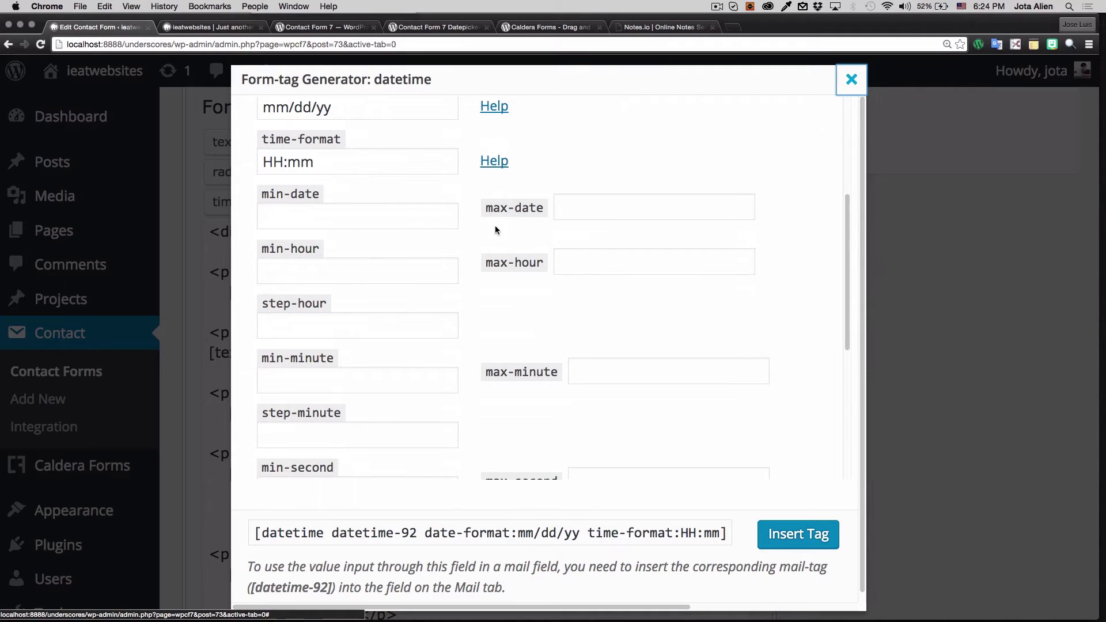
scroll(496, 228, "down", 10)
scroll(472, 260, "down", 1)
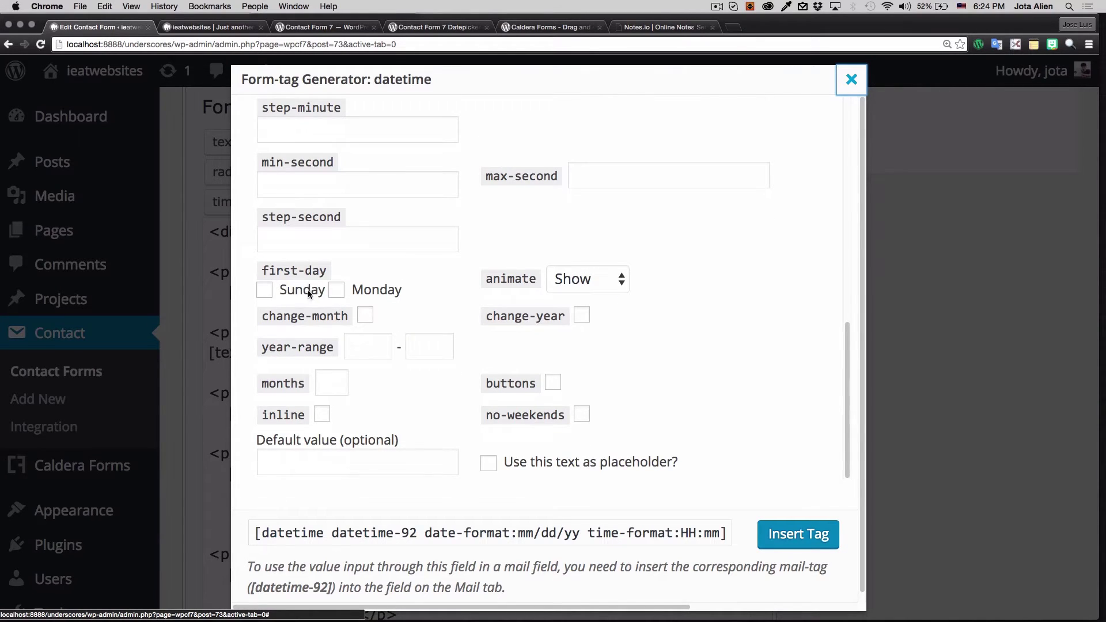
scroll(449, 265, "down", 1)
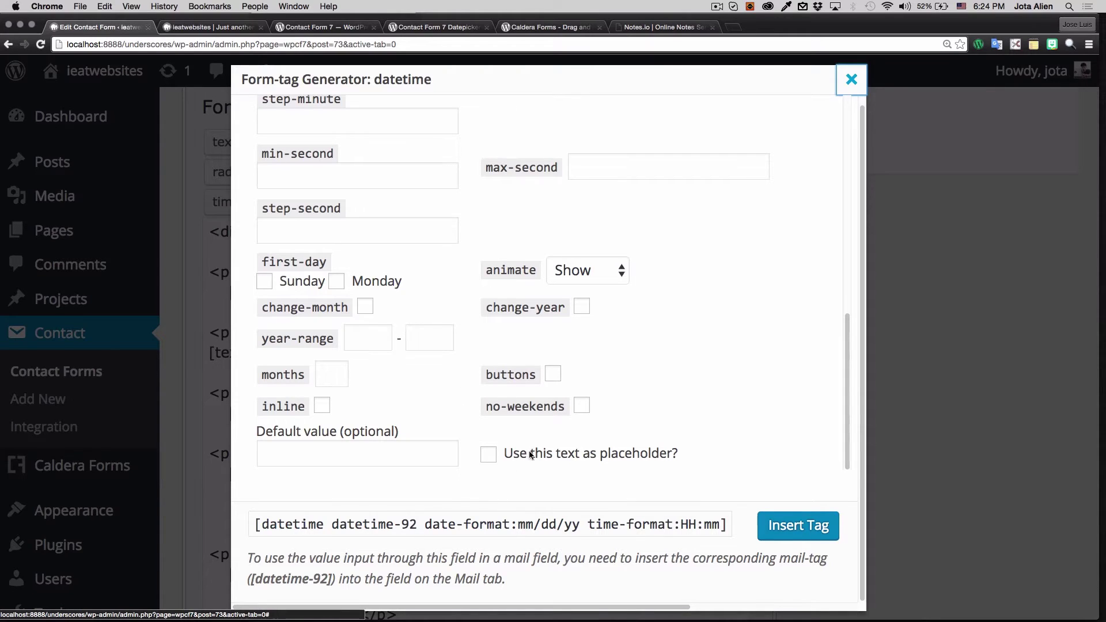
left_click(345, 455)
left_click(444, 495)
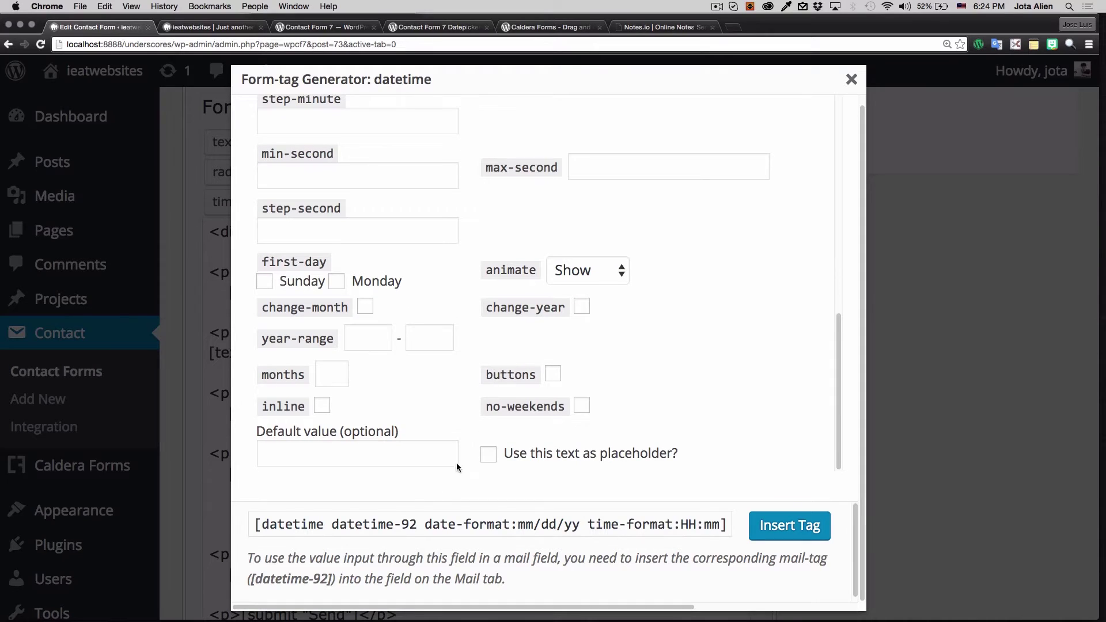
left_click_drag(257, 525, 278, 526)
scroll(516, 351, "up", 6)
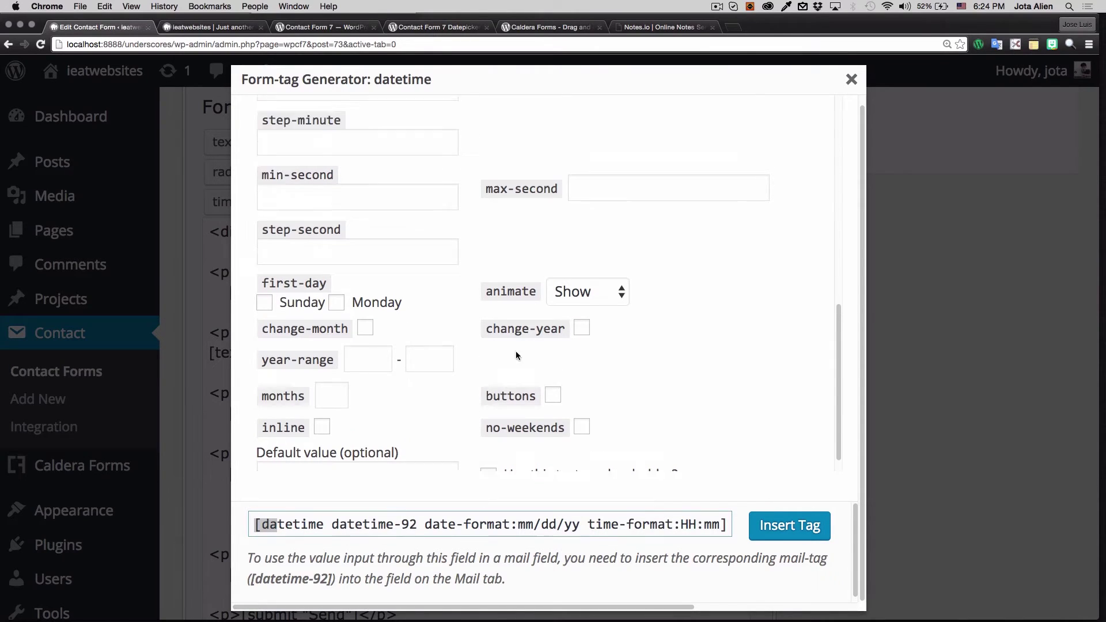
scroll(479, 333, "up", 4)
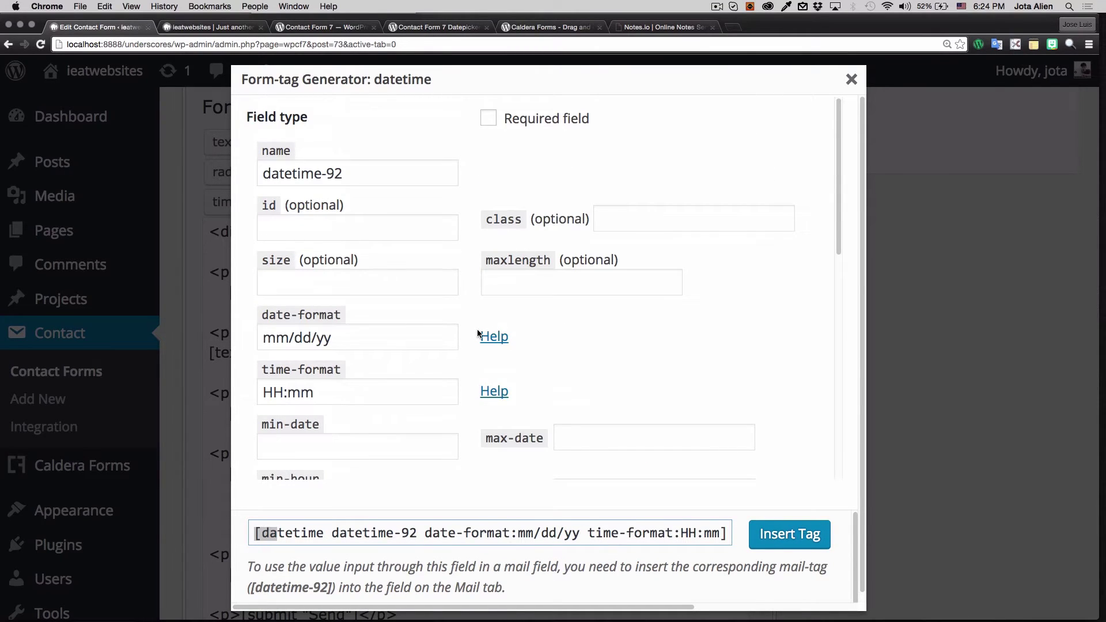
- Make the datetime-92 field required and select the generated tag text
left_click(530, 125)
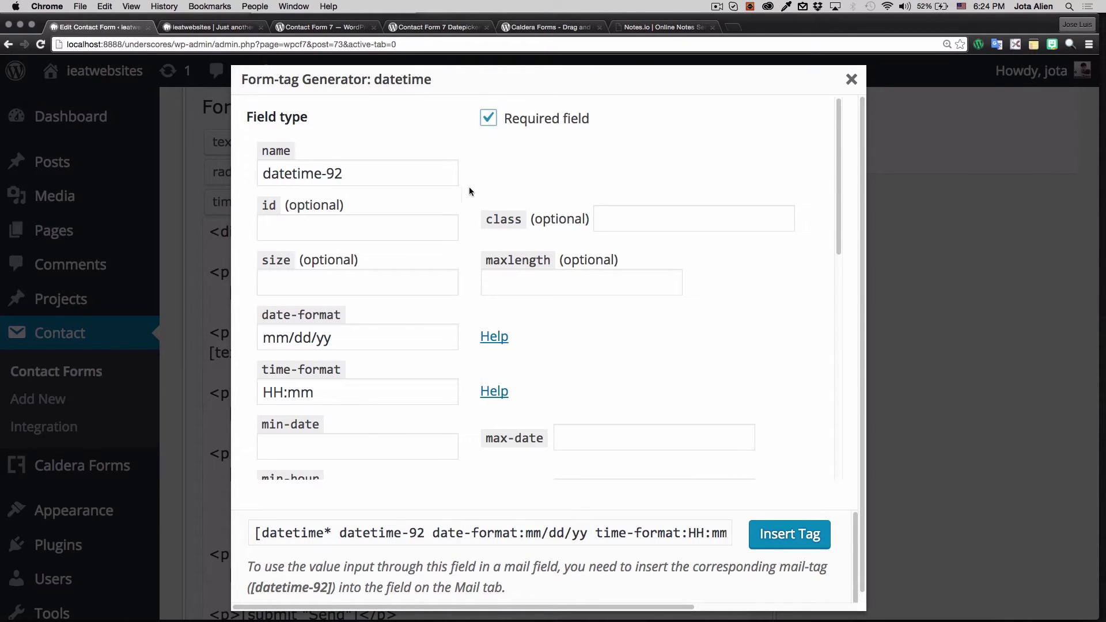
scroll(464, 231, "down", 1)
scroll(462, 241, "down", 3)
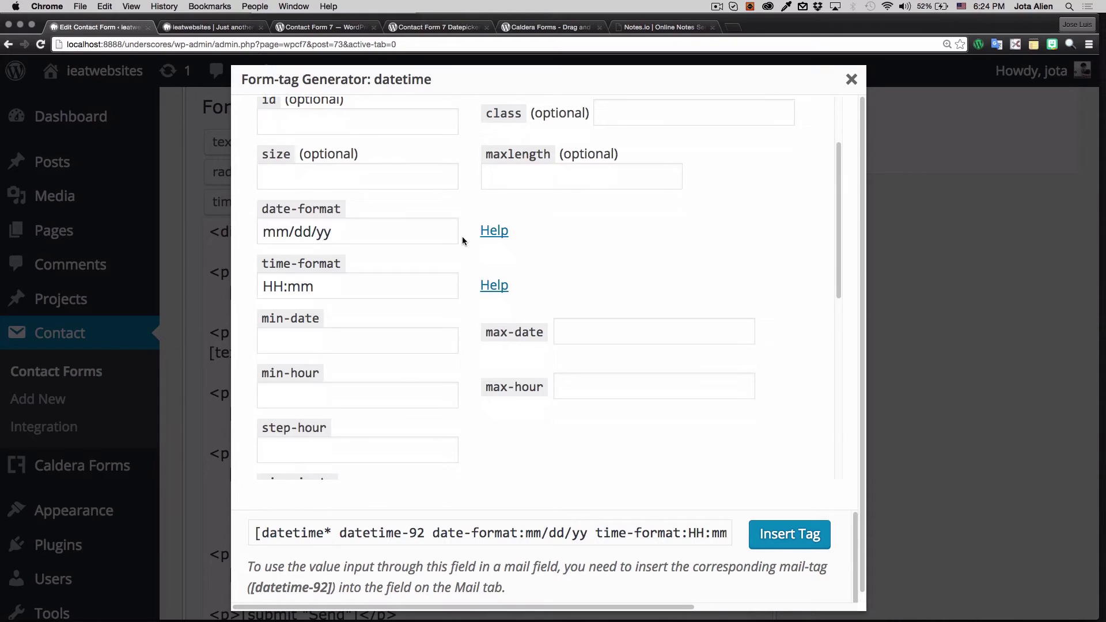
scroll(462, 236, "down", 5)
left_click(475, 534)
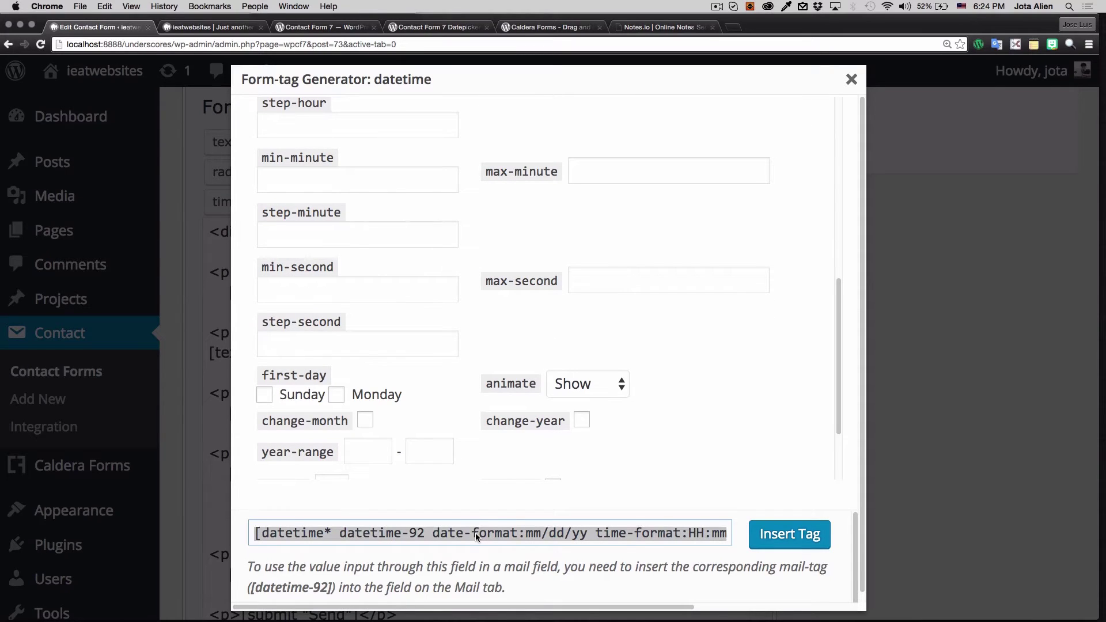
- Insert the datetime-92 tag below Subject with a blank line above it
left_click(781, 533)
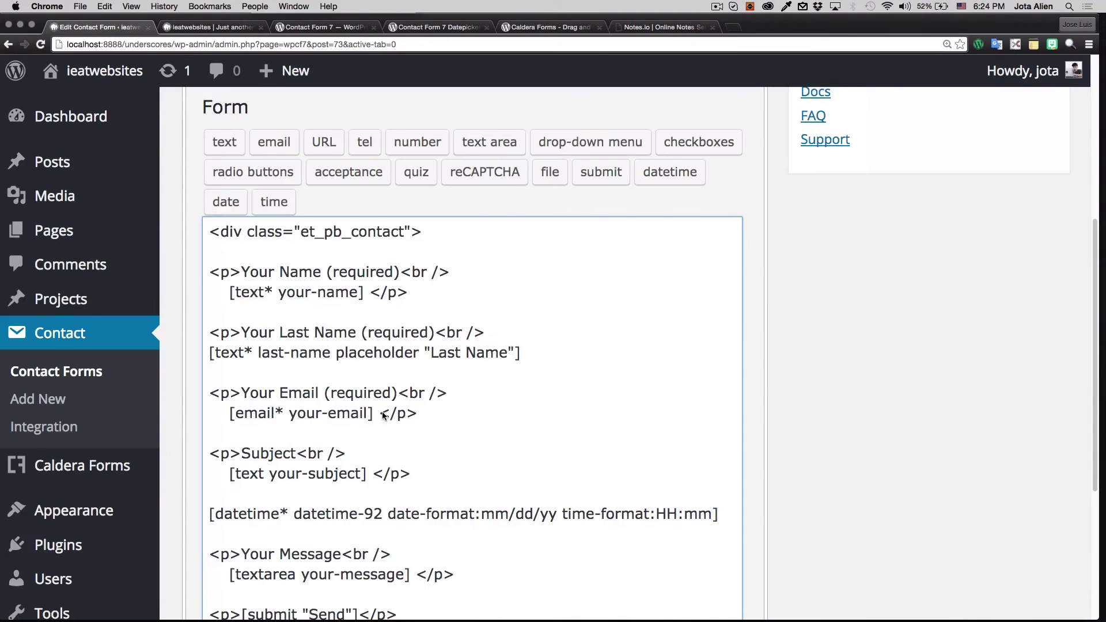
scroll(383, 417, "down", 3)
left_click(210, 433)
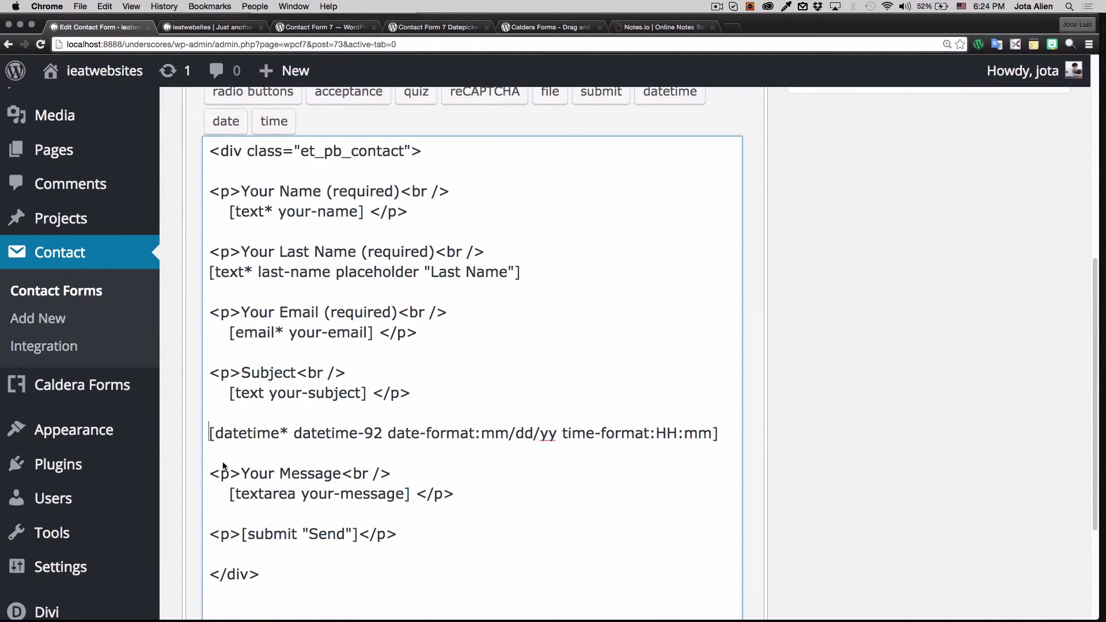
key("Return")
key("Up")
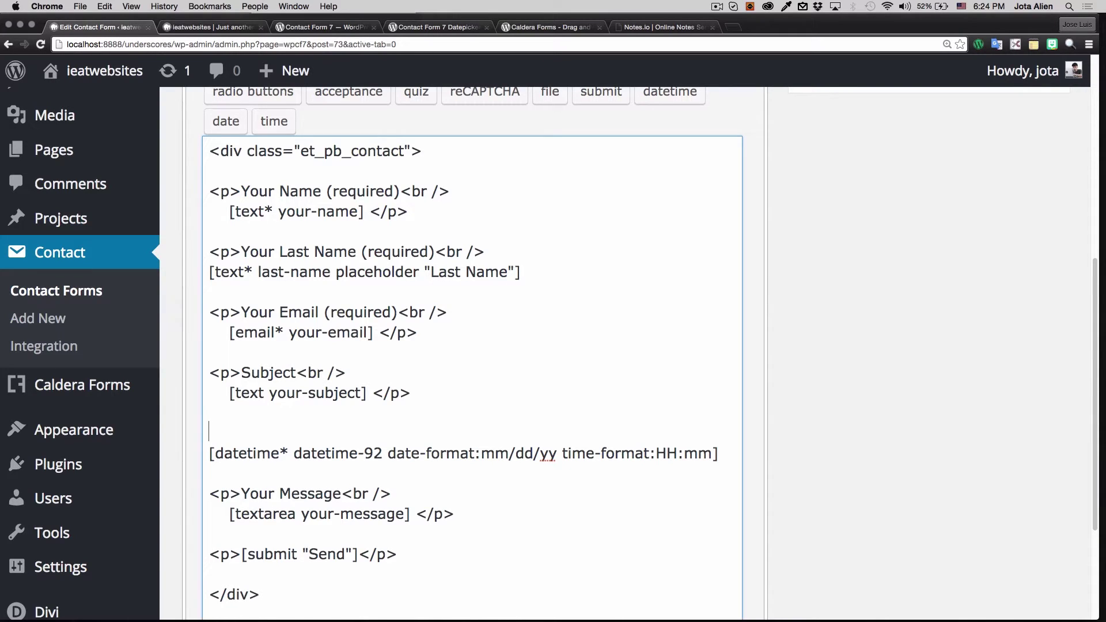
- Copy the Subject label line above the tag, change it to Date, and save the form
left_click_drag(360, 371, 200, 376)
key("super+c")
left_click(240, 430)
key("super+v")
left_click(287, 437)
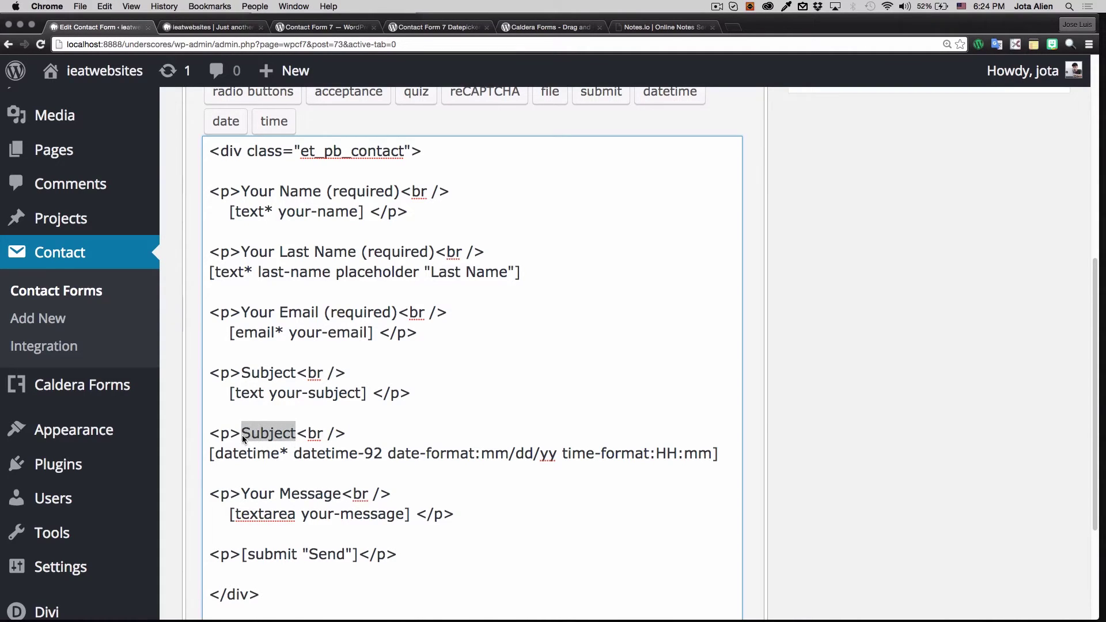
type("Date")
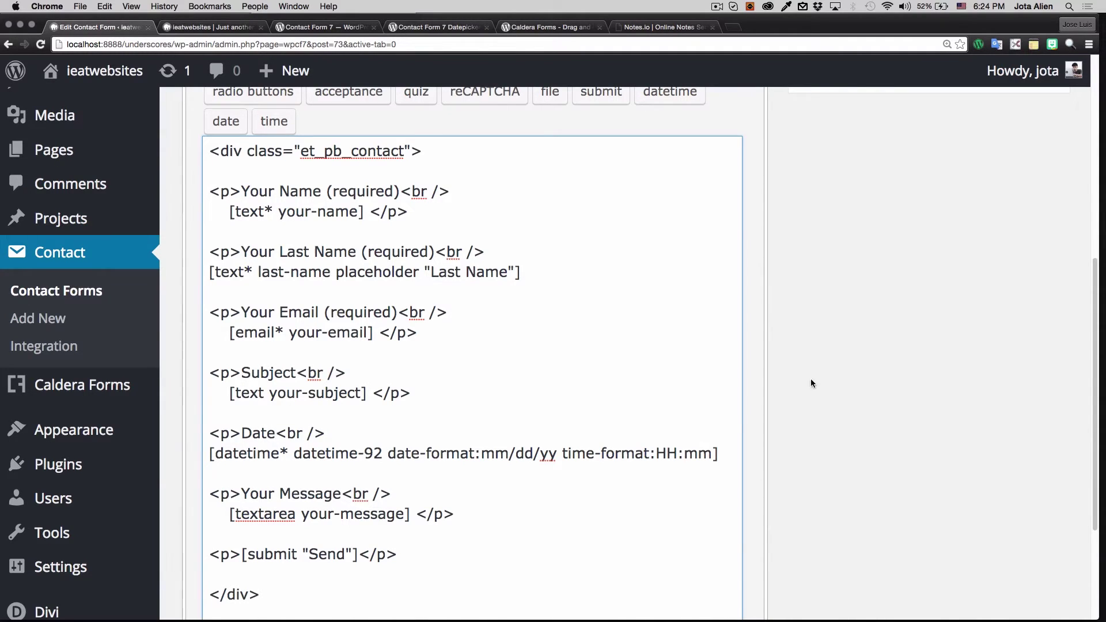
scroll(809, 385, "up", 5)
left_click(1029, 196)
scroll(839, 401, "down", 1)
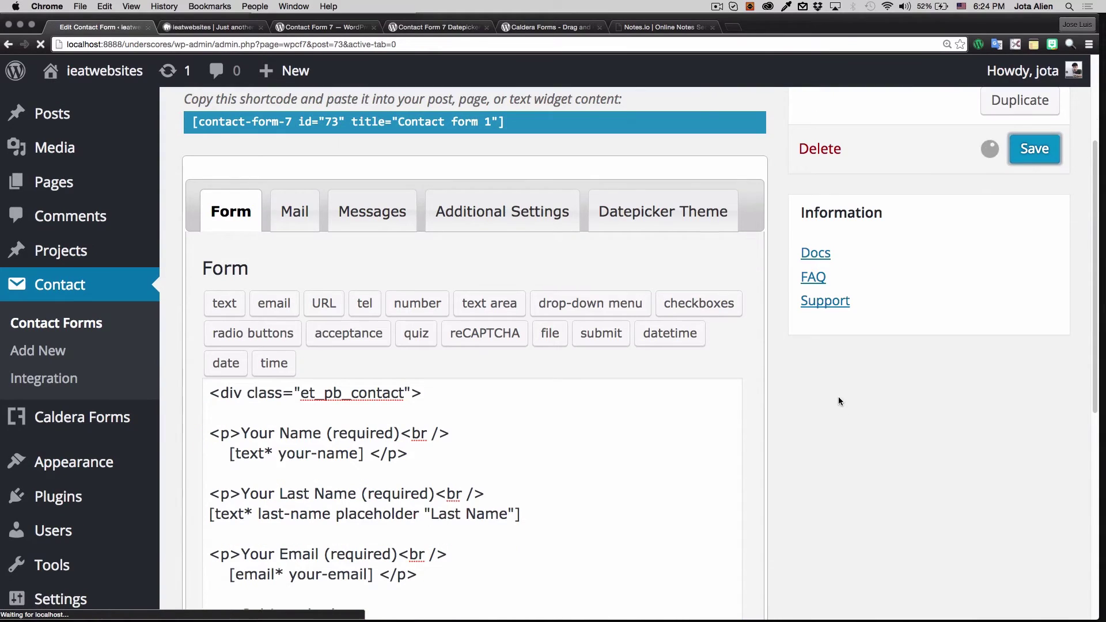
- Reload the site's Home page to show the updated contact form
key("super+2")
key("super+r")
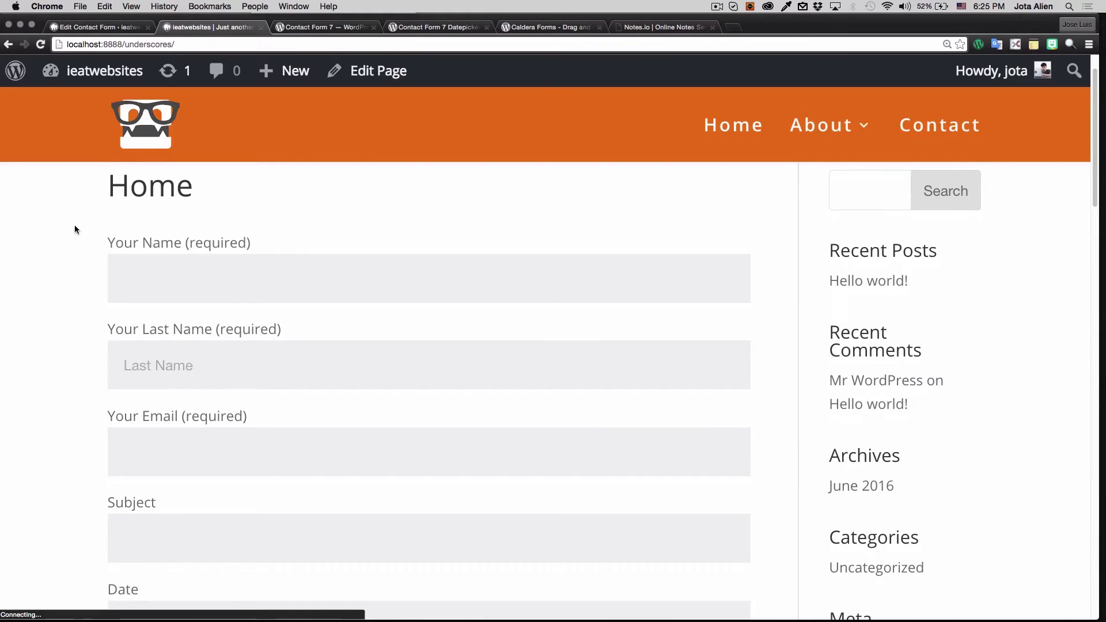
scroll(74, 229, "down", 3)
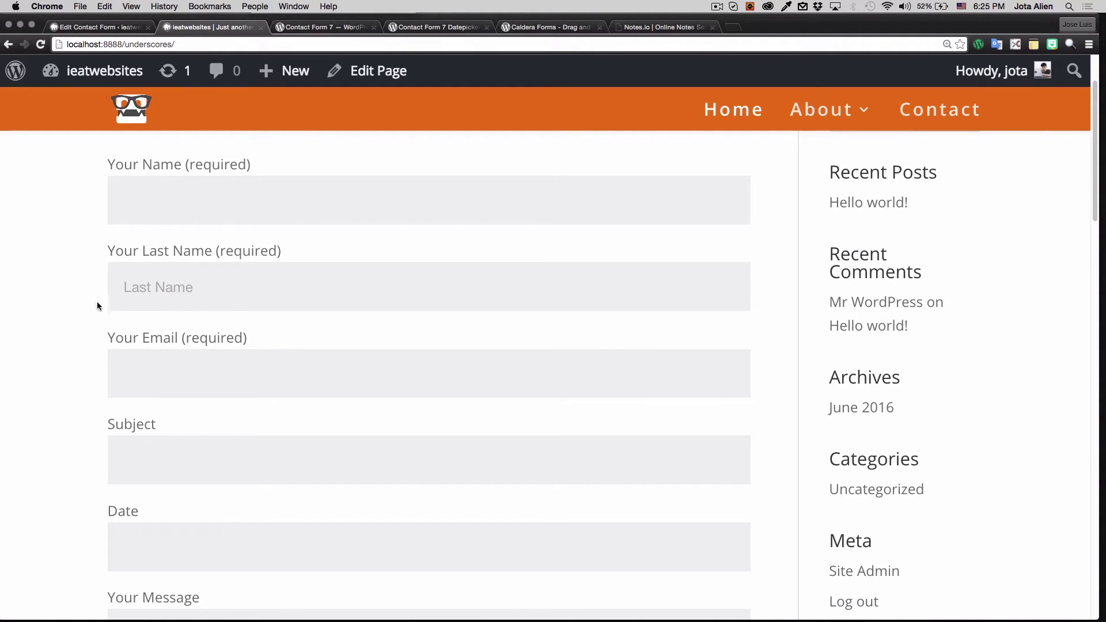
scroll(100, 278, "down", 5)
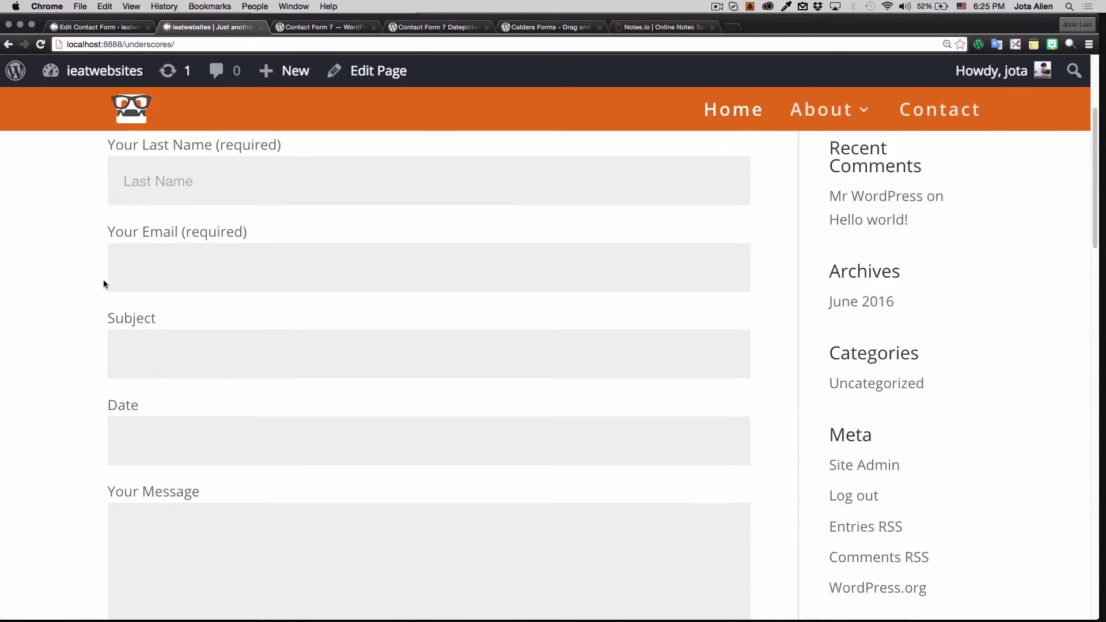
scroll(143, 205, "up", 1)
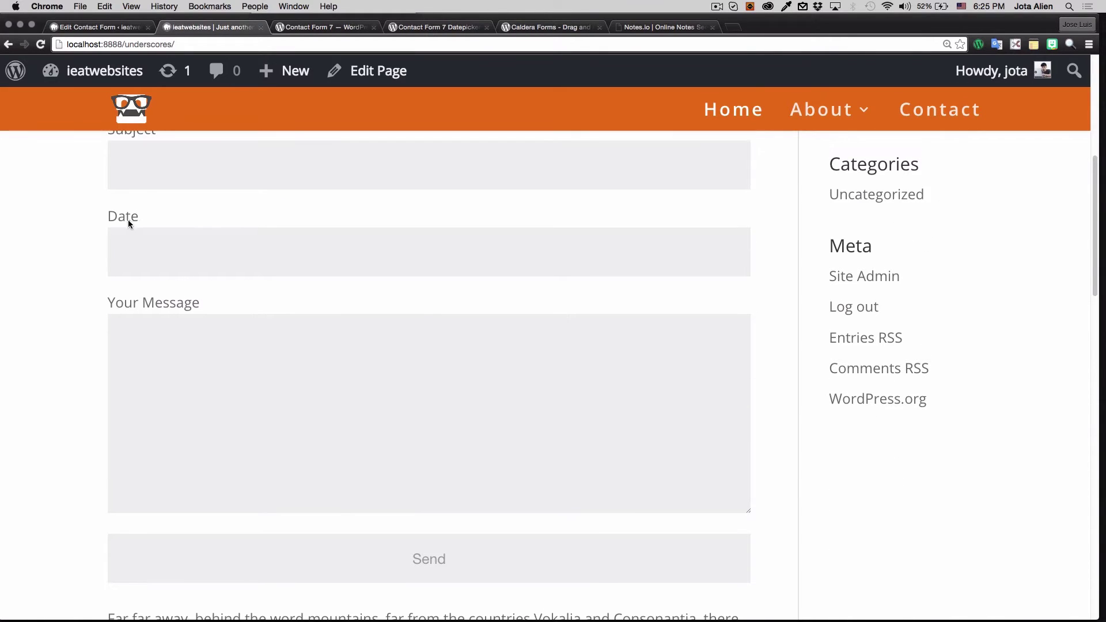
- Fill the Date field with 06/29/2016 17:50 using the calendar and hour/minute sliders
left_click(177, 253)
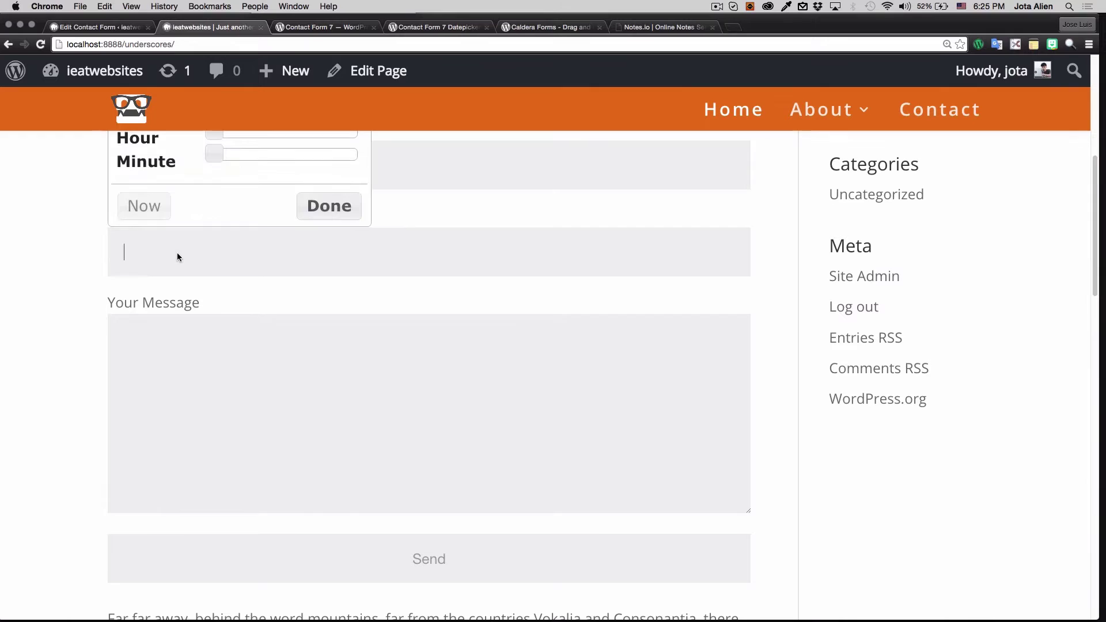
scroll(178, 253, "up", 3)
scroll(178, 256, "up", 9)
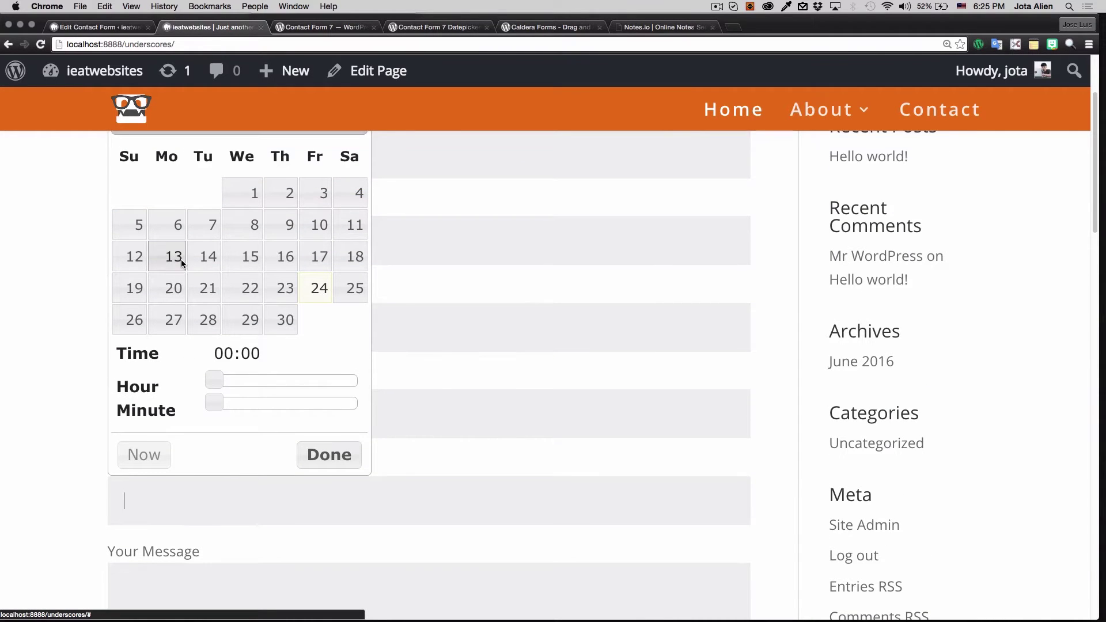
scroll(182, 262, "up", 1)
left_click_drag(214, 397, 295, 397)
left_click_drag(234, 419, 335, 419)
left_click(251, 304)
left_click(285, 272)
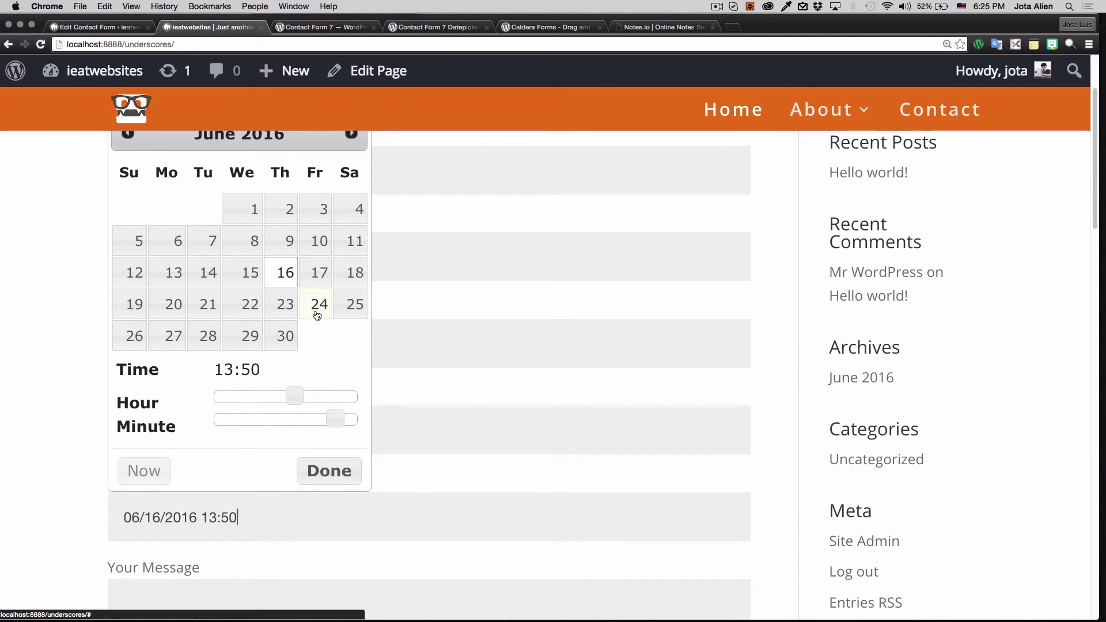
left_click(250, 336)
left_click_drag(285, 396, 319, 399)
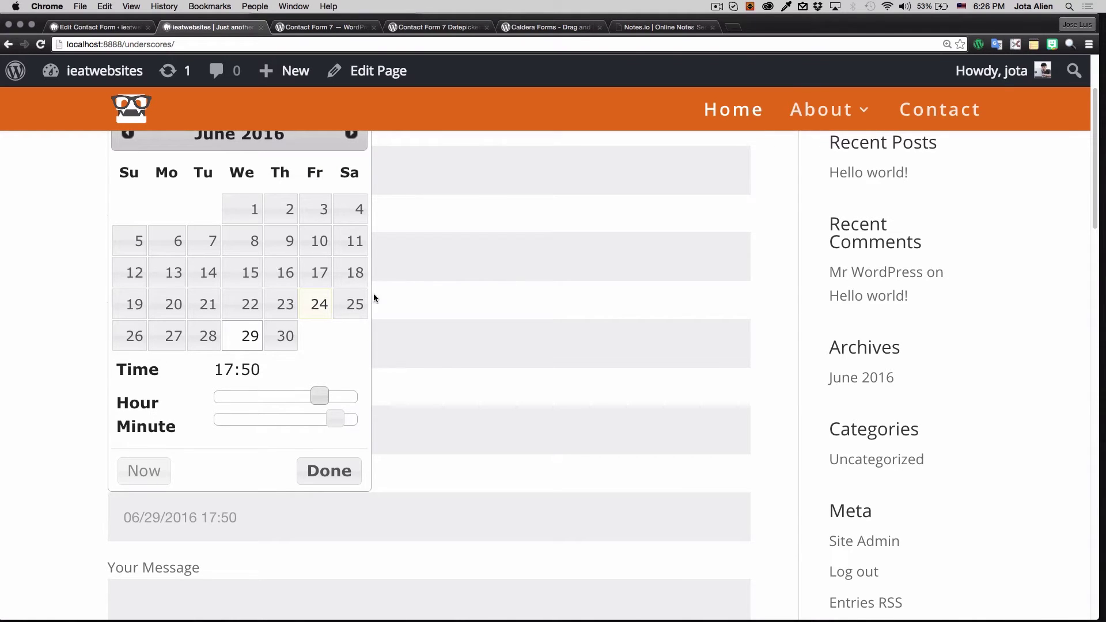
left_click(126, 30)
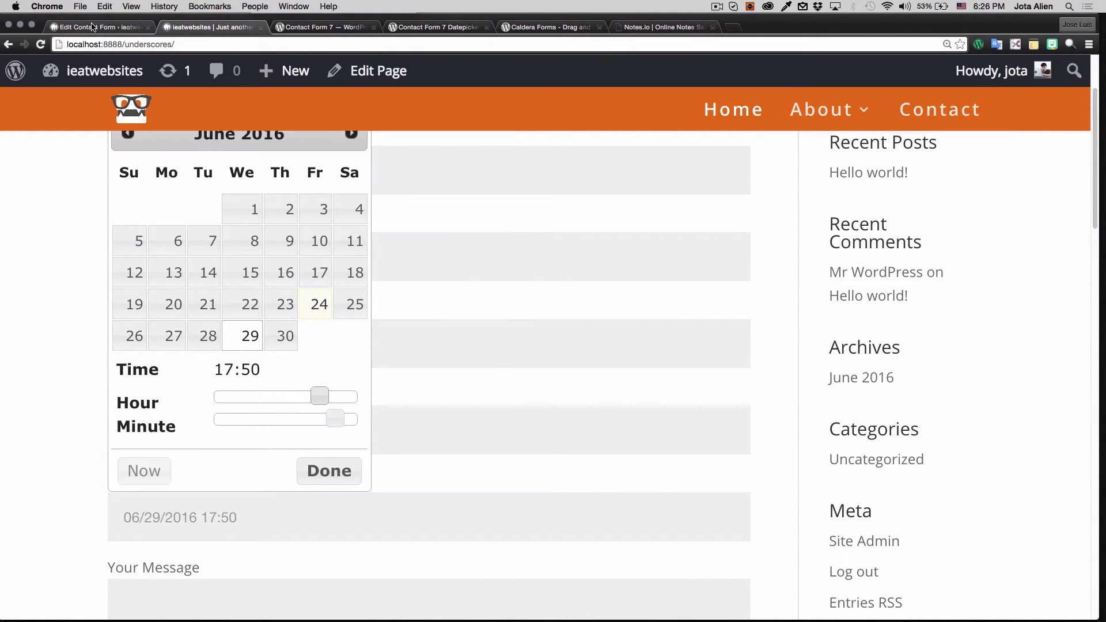
- Select time-format:HH:mm in the datetime-92 shortcode before going to the notes.io note
scroll(377, 232, "down", 10)
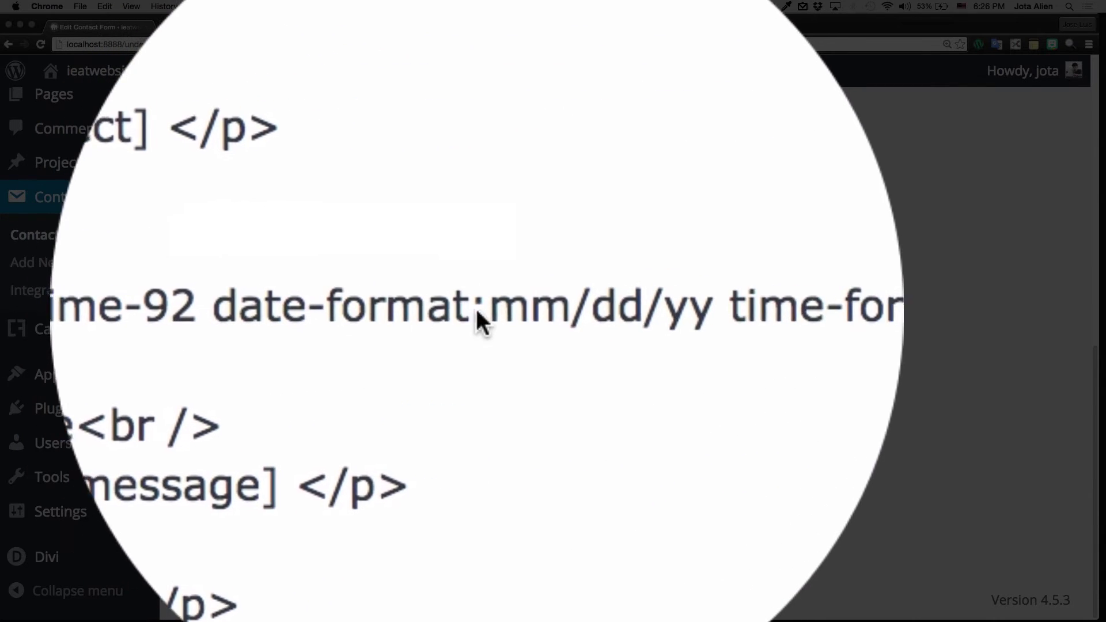
left_click_drag(561, 309, 678, 306)
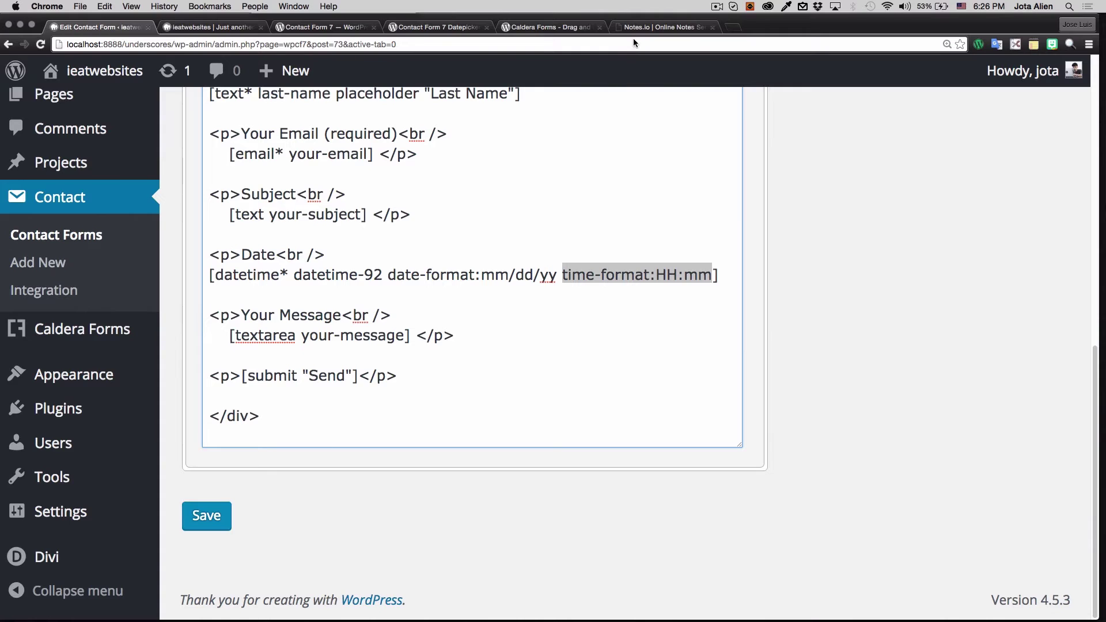
left_click(651, 27)
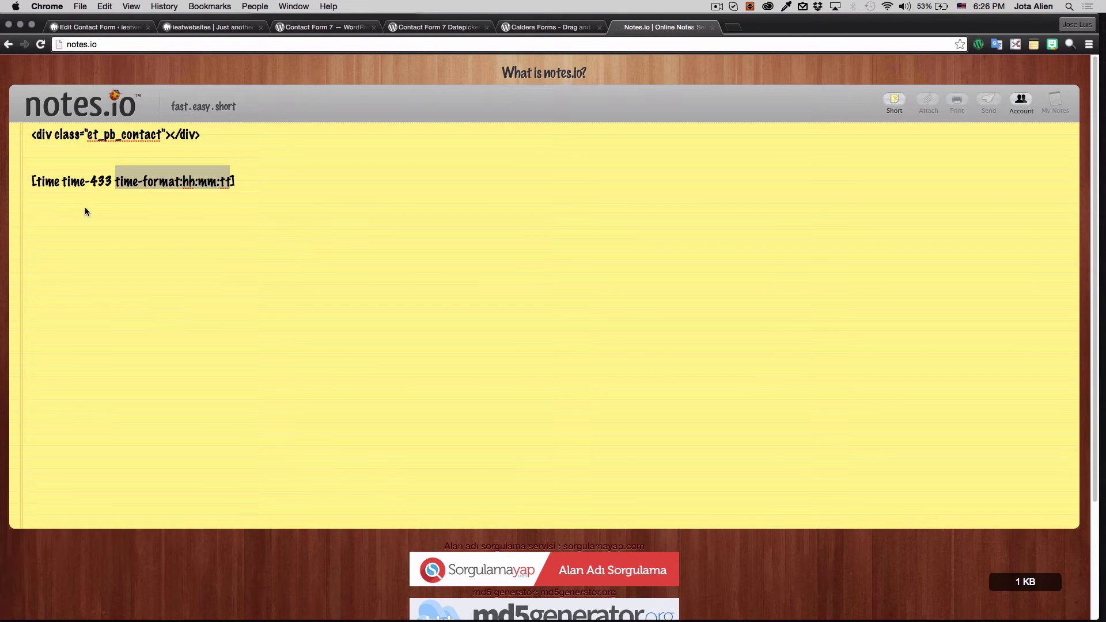
- Copy time-format:hh:mm:tt from the note's time shortcode
left_click(136, 182)
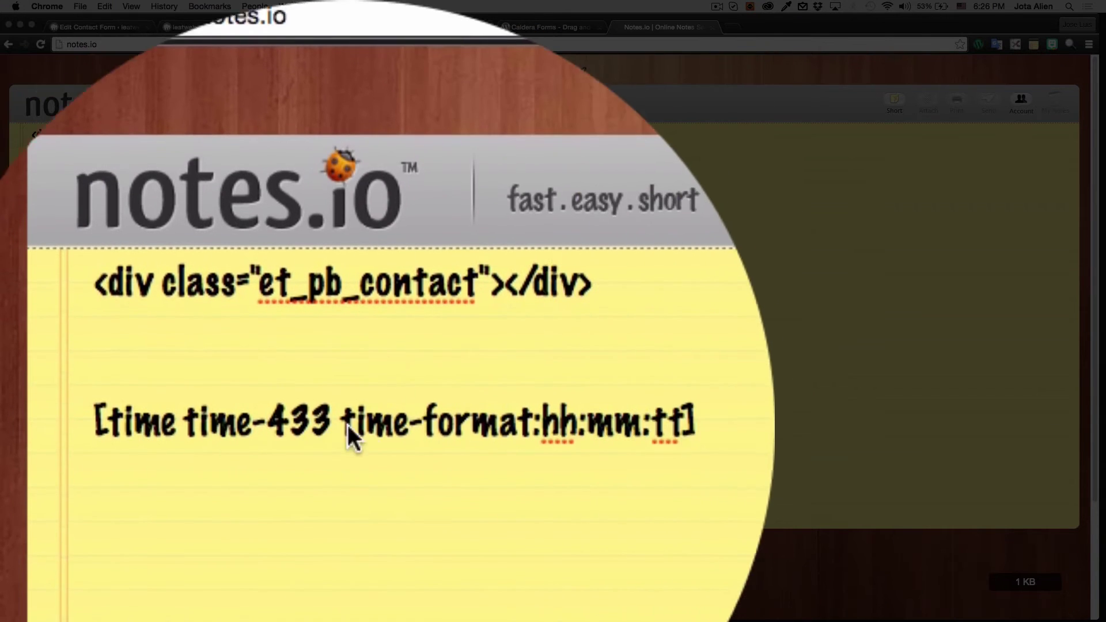
left_click_drag(110, 182, 219, 183)
right_click(219, 183)
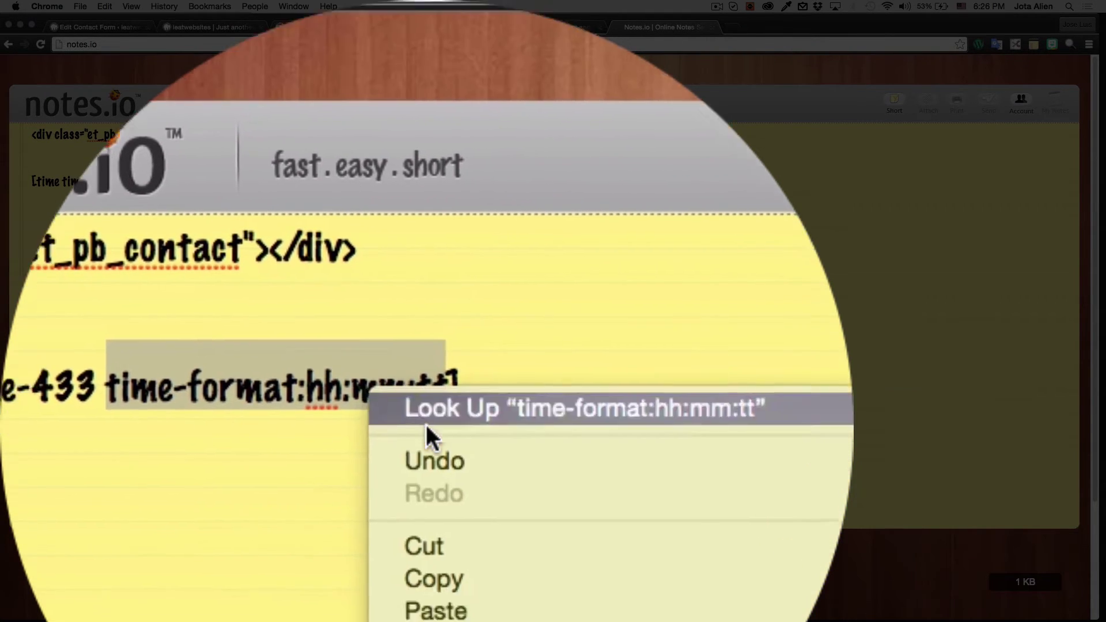
left_click(426, 309)
left_click(207, 28)
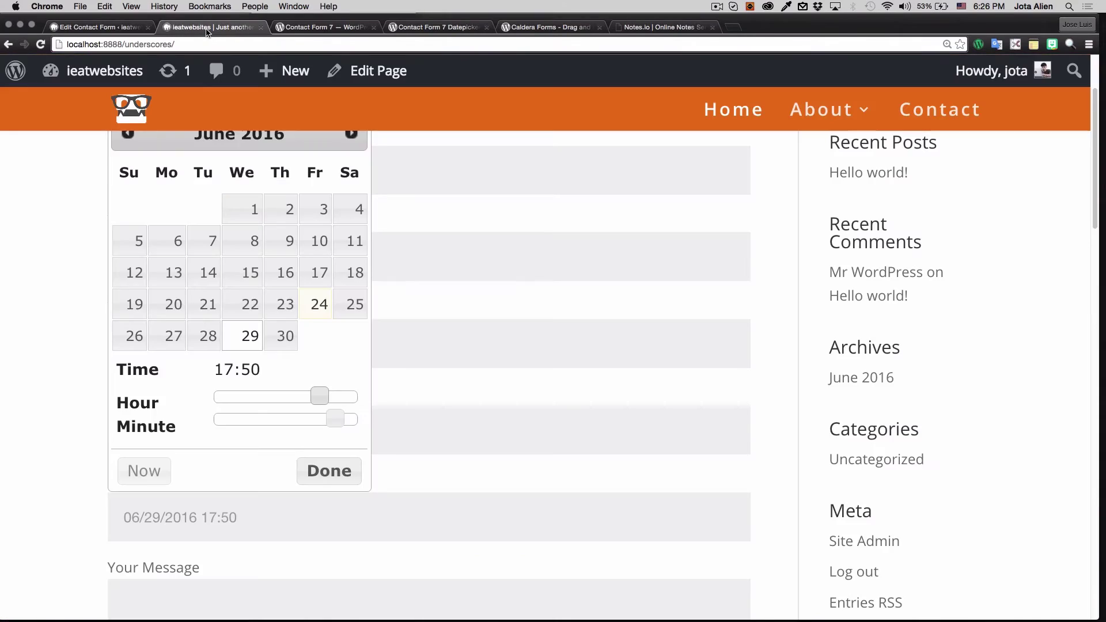
- Replace time-format:HH:mm with time-format:hh:mm:tt in the datetime tag and save the form
left_click(472, 292)
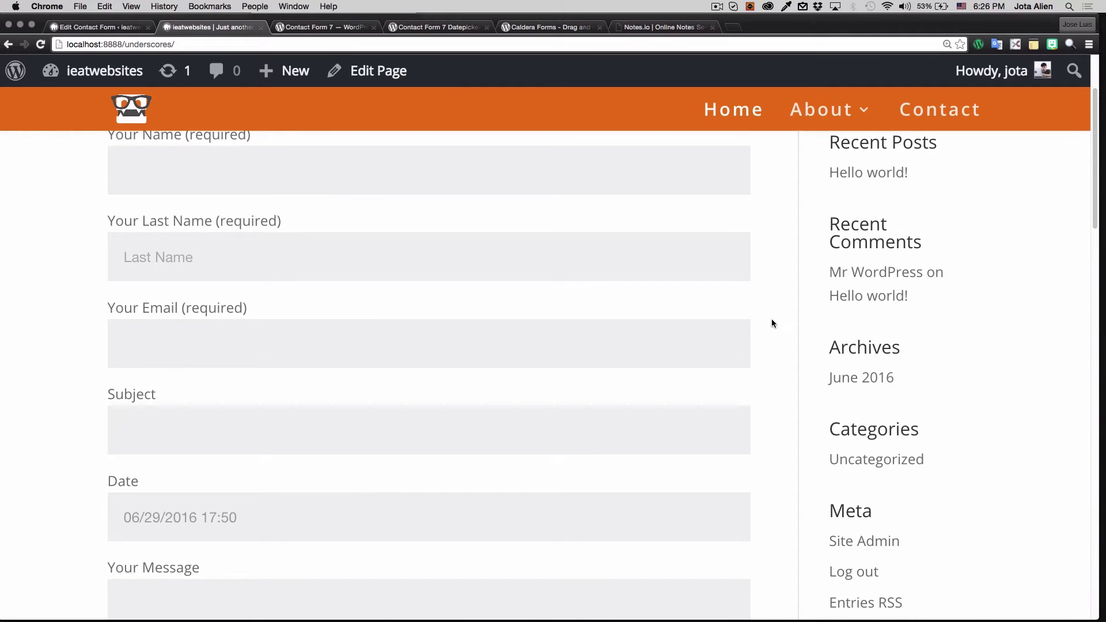
scroll(773, 319, "down", 3)
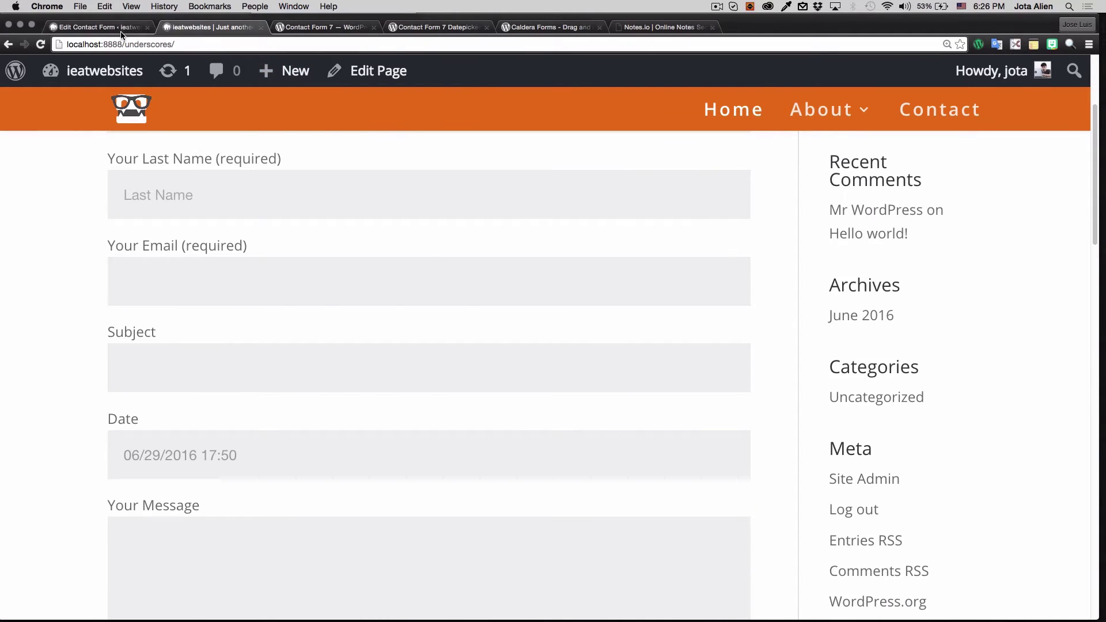
left_click(122, 32)
left_click_drag(563, 279, 713, 280)
key("BackSpace")
key("super+v")
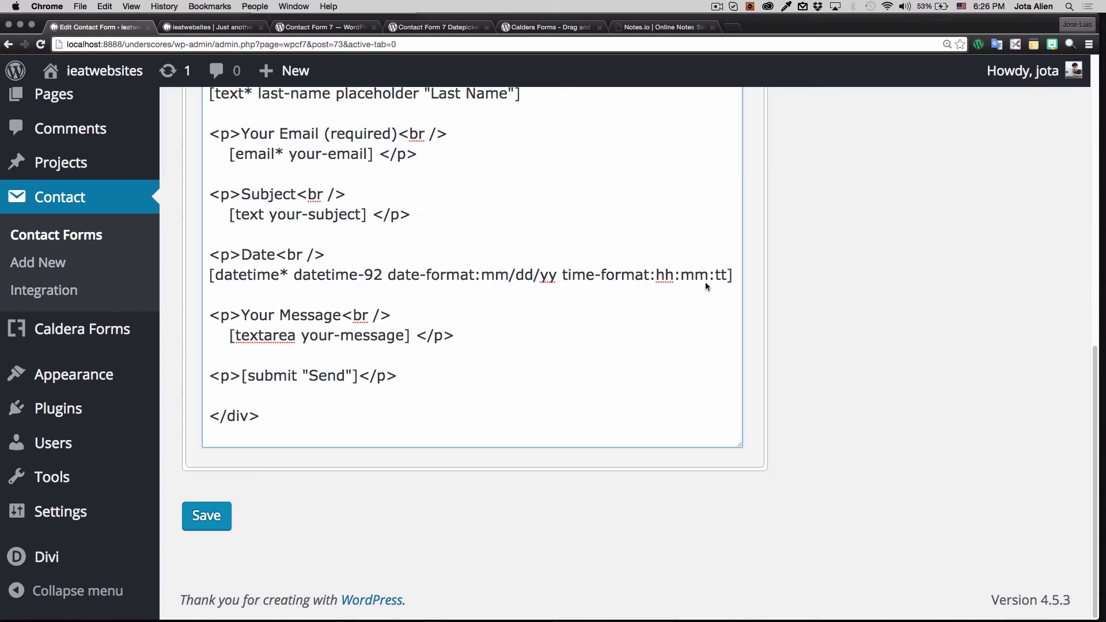
scroll(903, 285, "up", 10)
left_click(1035, 321)
- Reload the Home page and check that the Date picker shows 12-hour am/pm times
left_click(213, 27)
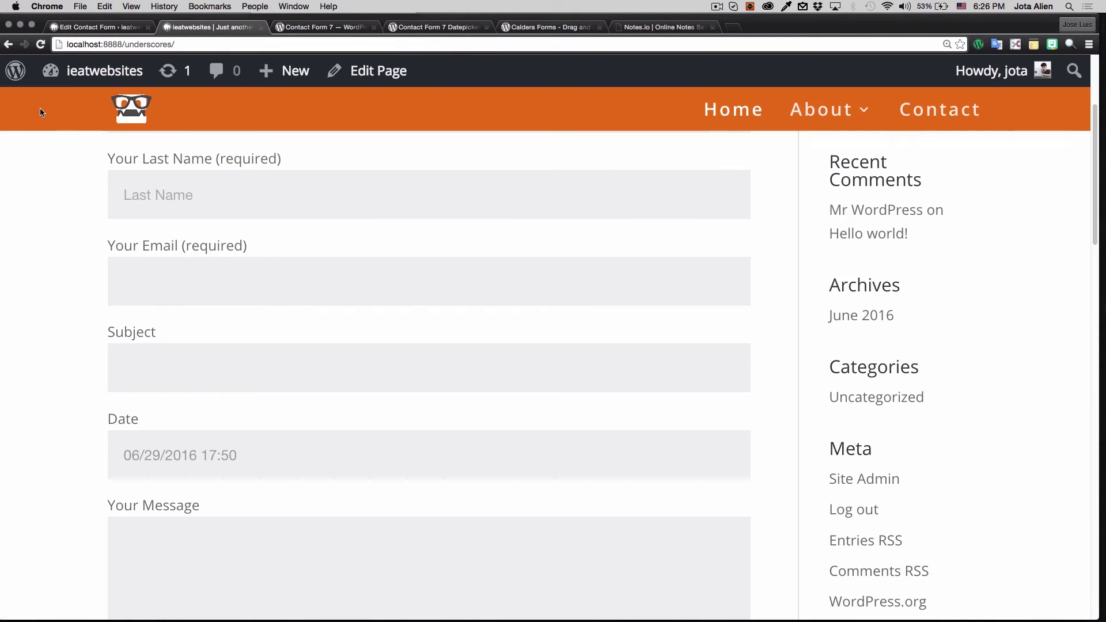
left_click(40, 43)
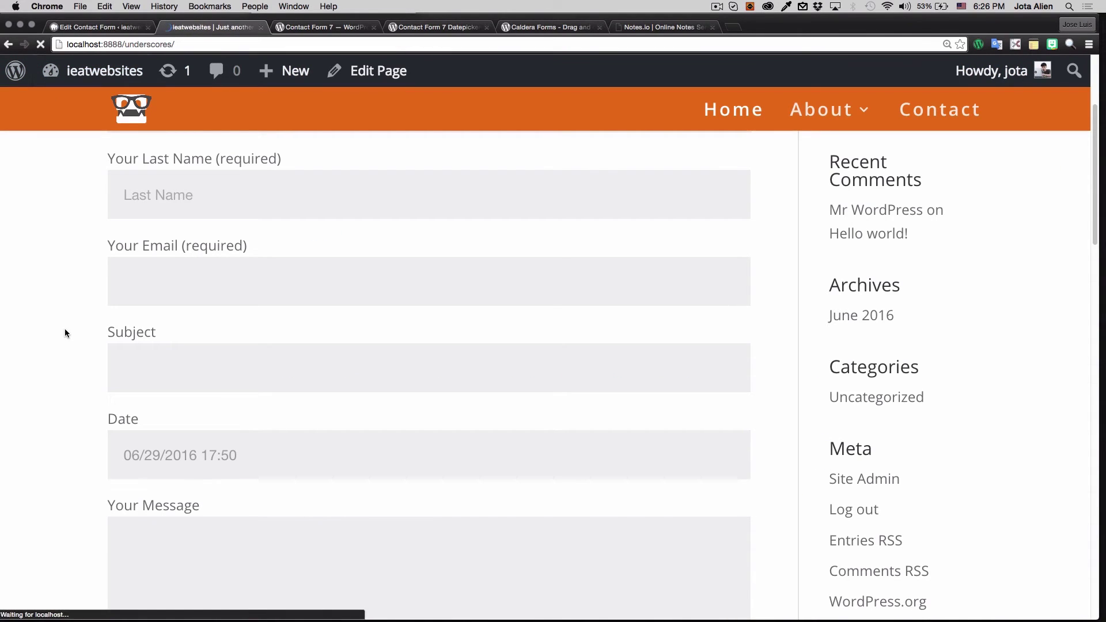
scroll(64, 328, "down", 4)
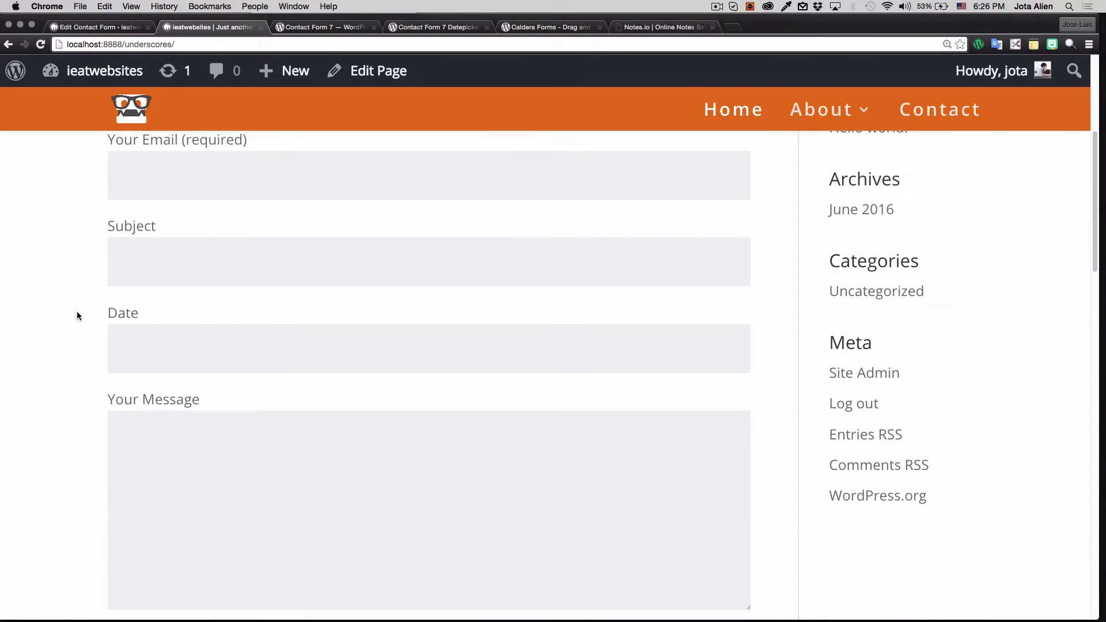
left_click(144, 358)
scroll(146, 355, "up", 4)
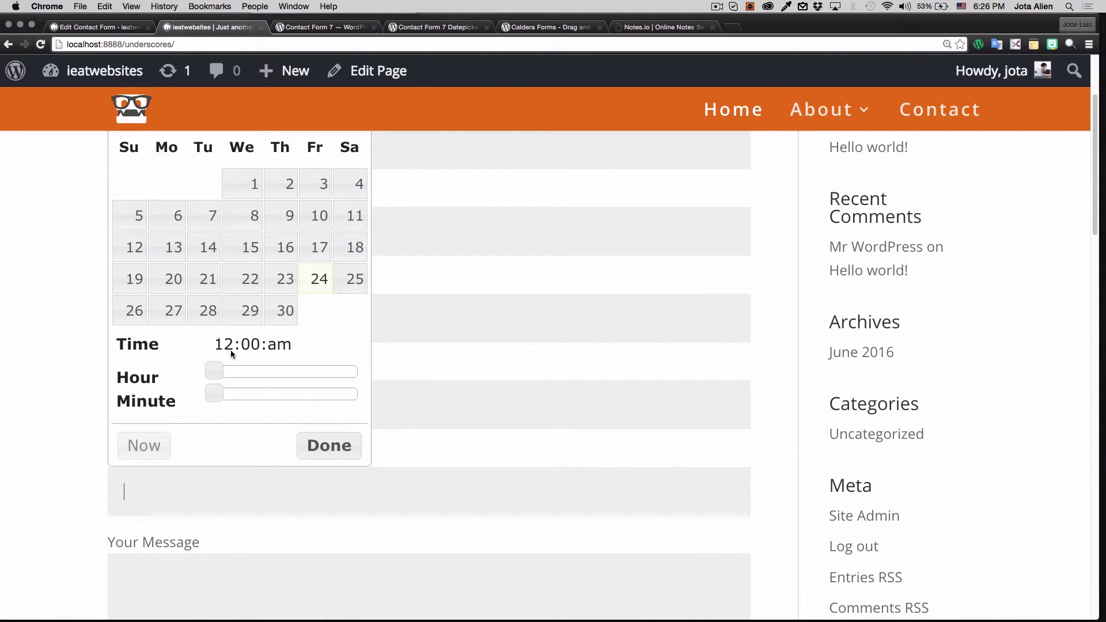
left_click_drag(219, 373, 324, 373)
mouse_move(458, 312)
left_mouse_down()
mouse_move(515, 314)
mouse_move(374, 312)
mouse_move(441, 311)
left_mouse_up()
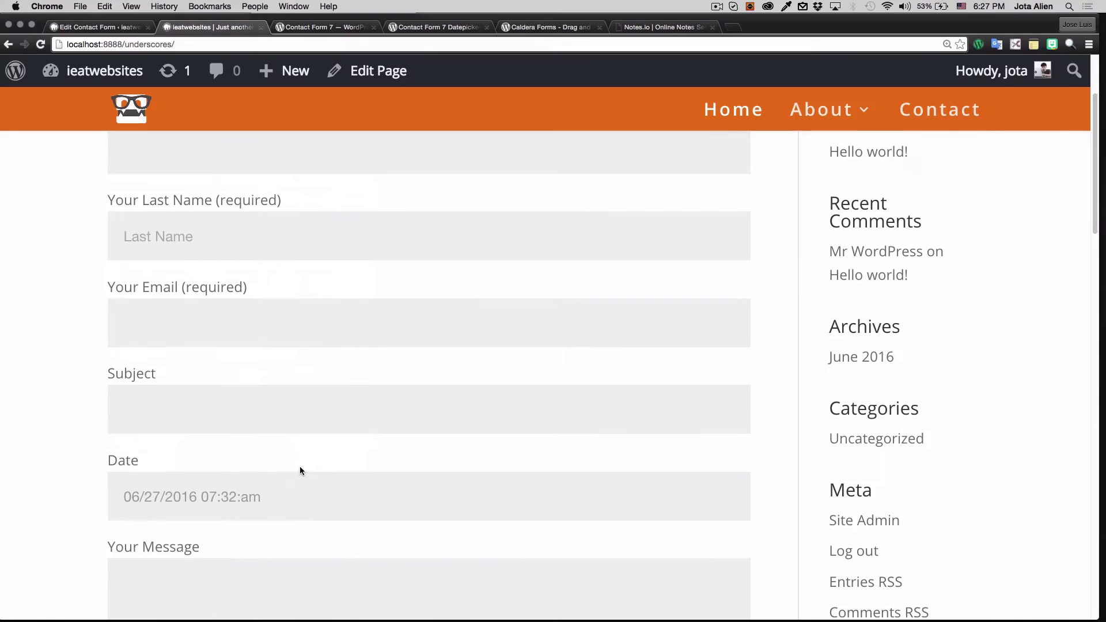
scroll(296, 487, "down", 4)
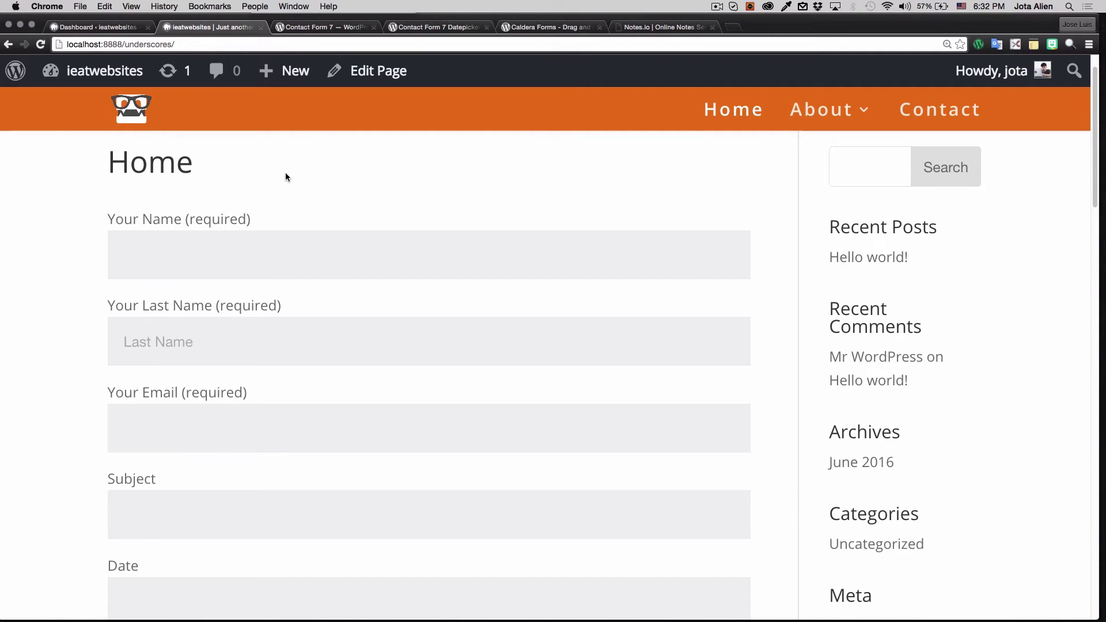
- Edit the Quote form from the Caldera Forms > Forms list
key("super+1")
mouse_move(87, 334)
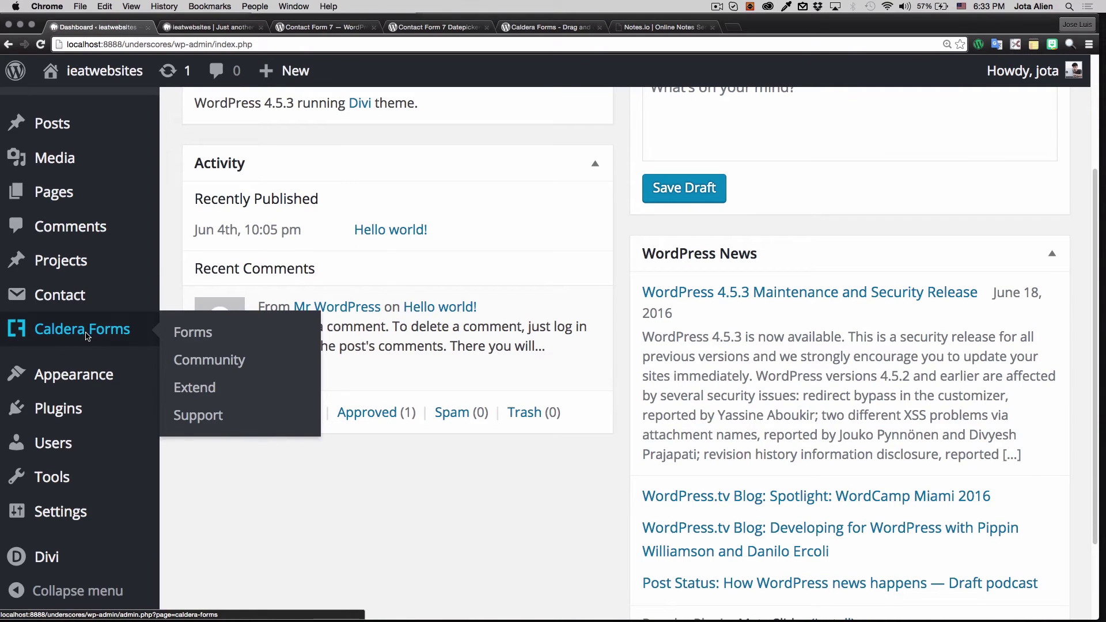
left_click(194, 333)
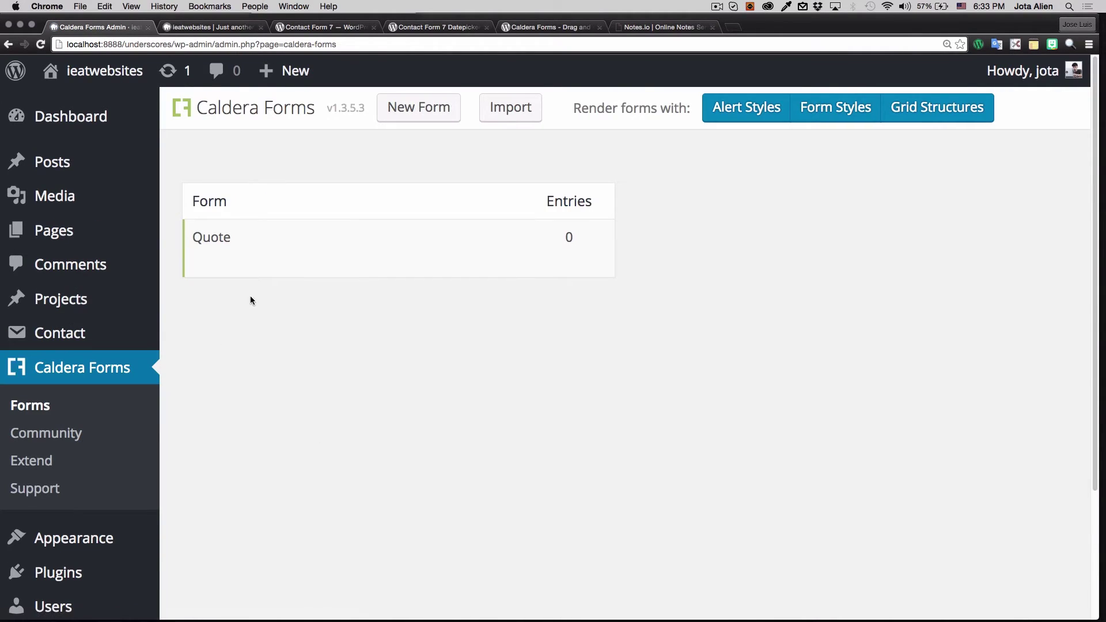
mouse_move(223, 241)
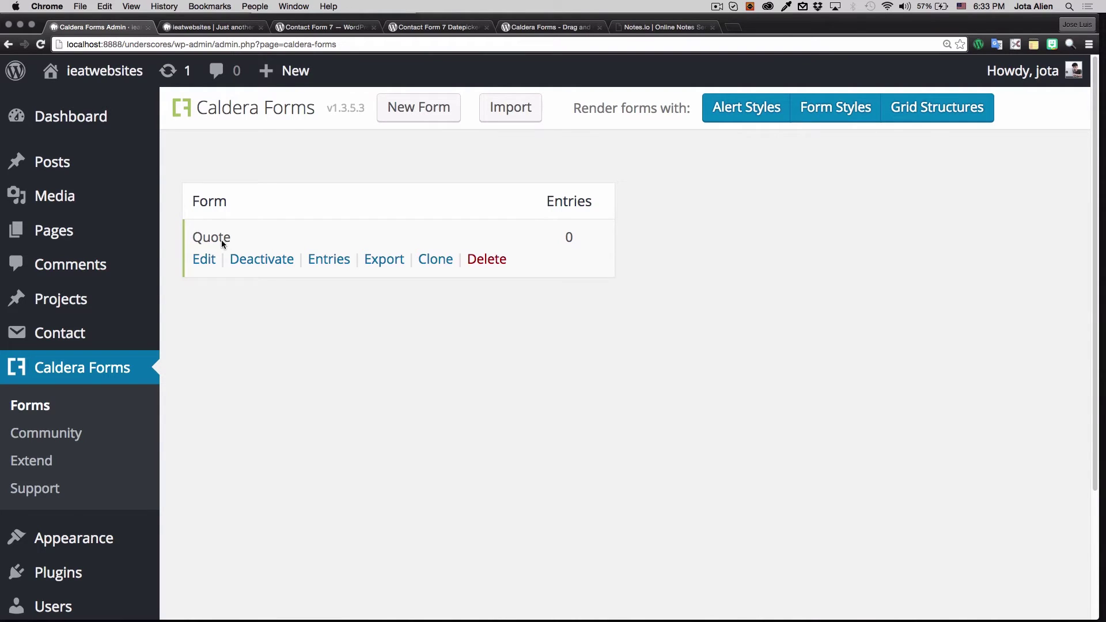
left_click(204, 261)
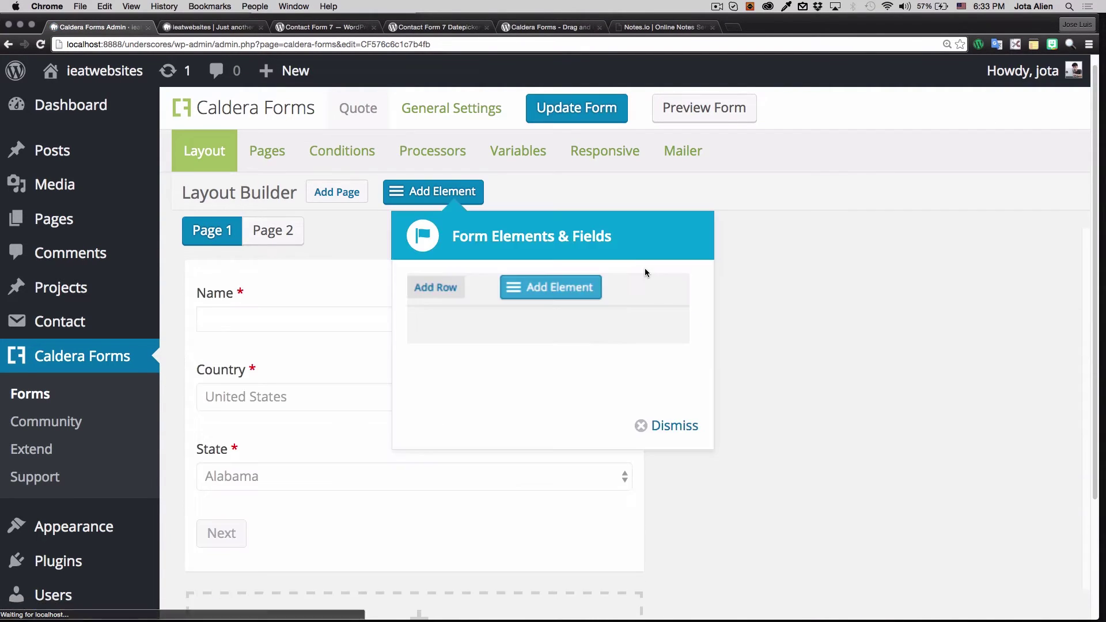
- Dismiss the Form Elements & Fields tip and review the Quote form's Page 2 fields
left_click(689, 425)
scroll(336, 254, "down", 4)
scroll(300, 263, "up", 3)
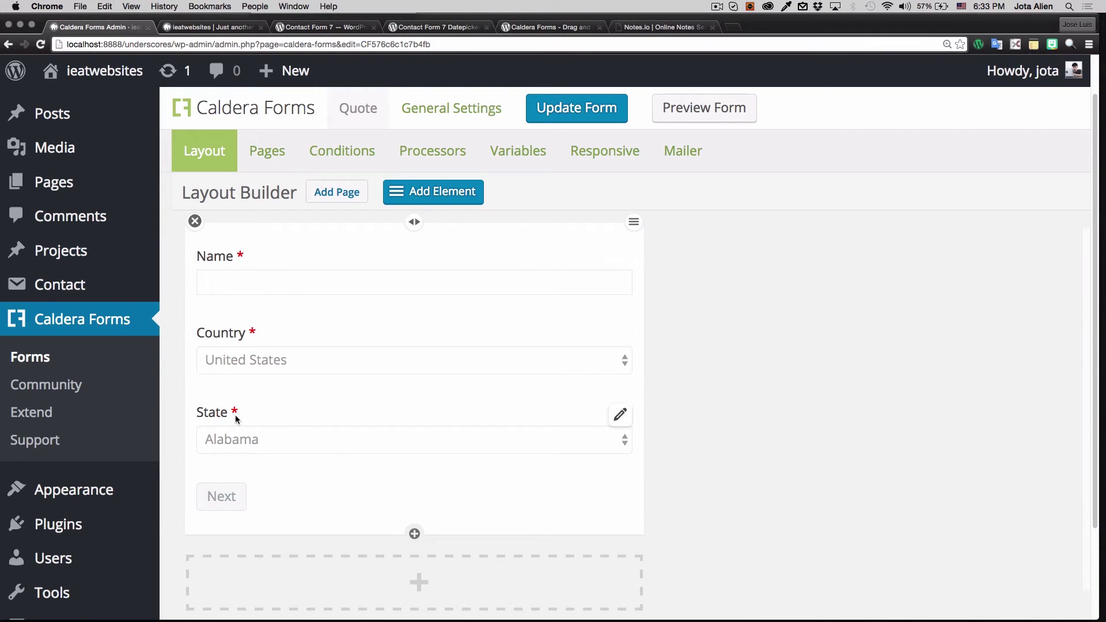
scroll(242, 461, "down", 1)
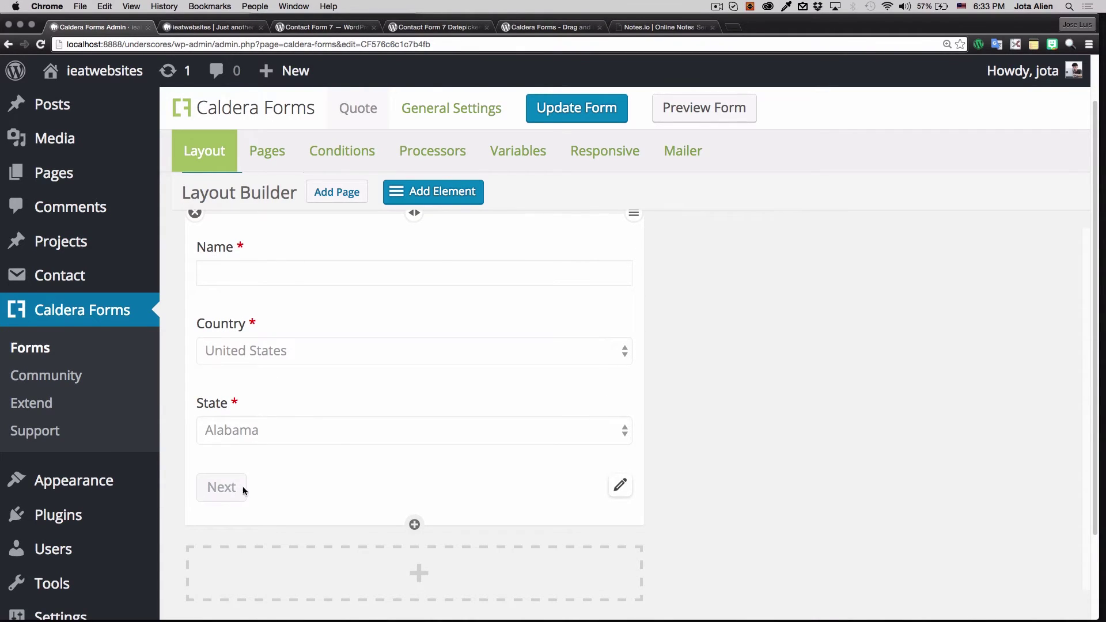
scroll(237, 489, "up", 3)
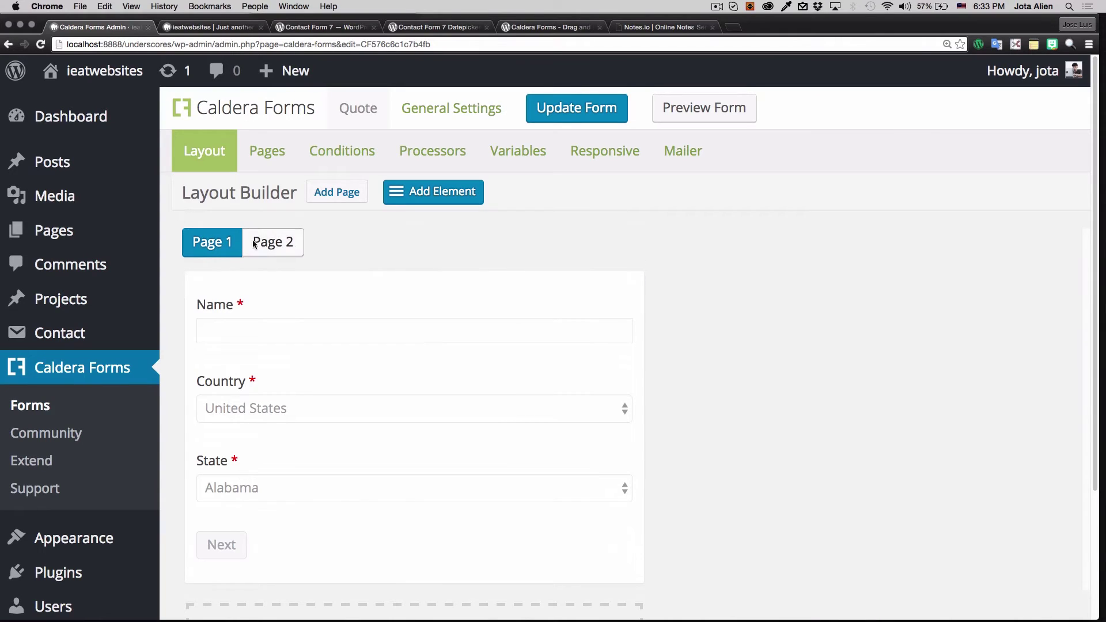
left_click(274, 243)
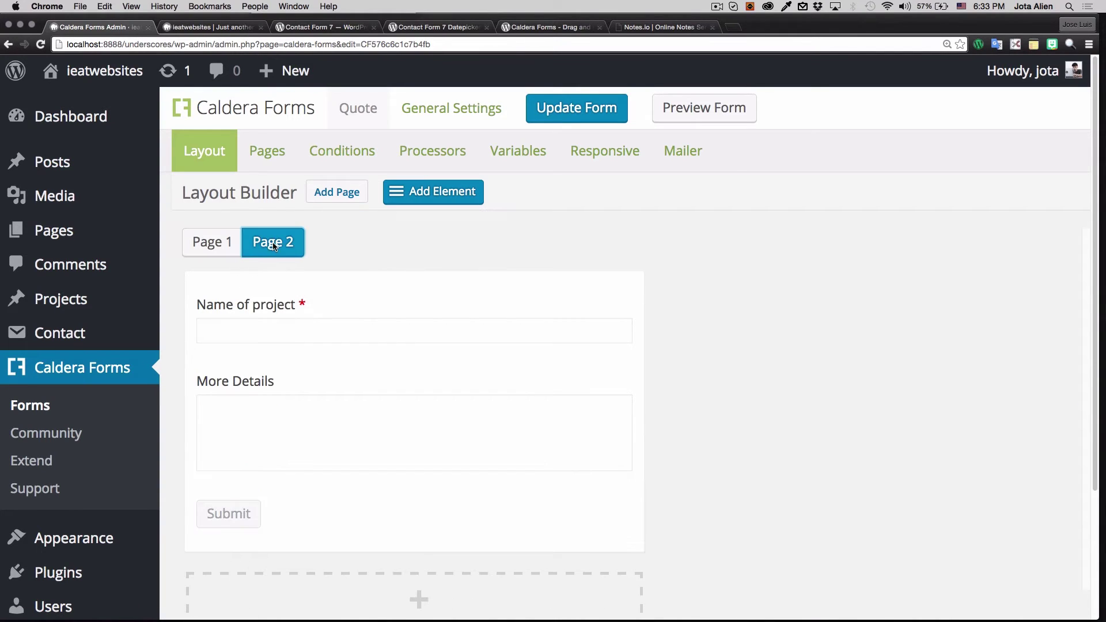
scroll(346, 249, "down", 1)
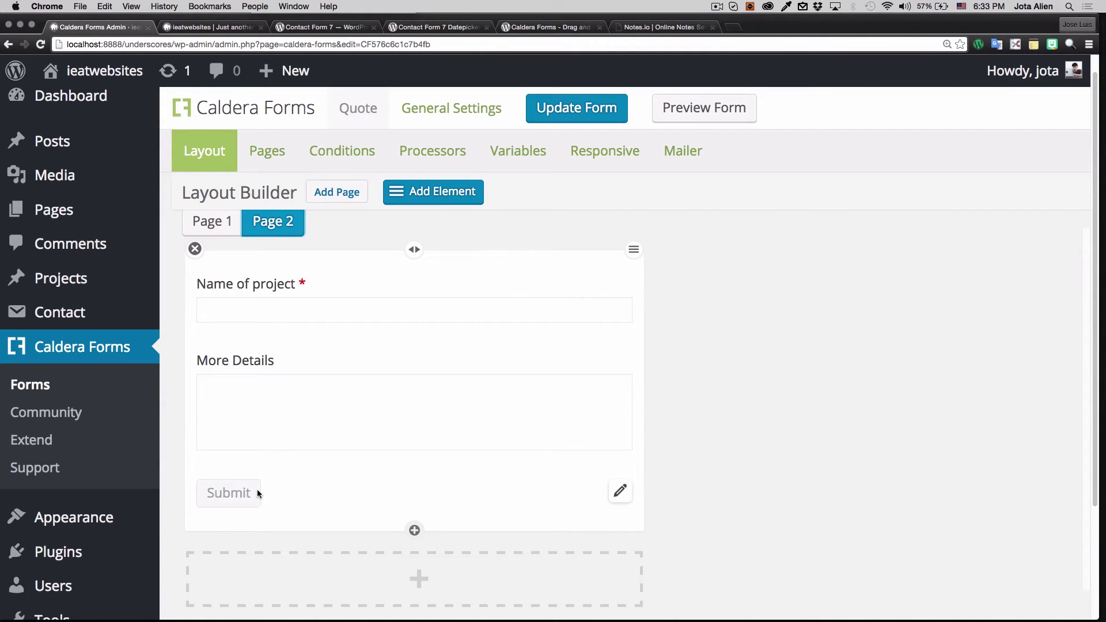
scroll(403, 299, "up", 1)
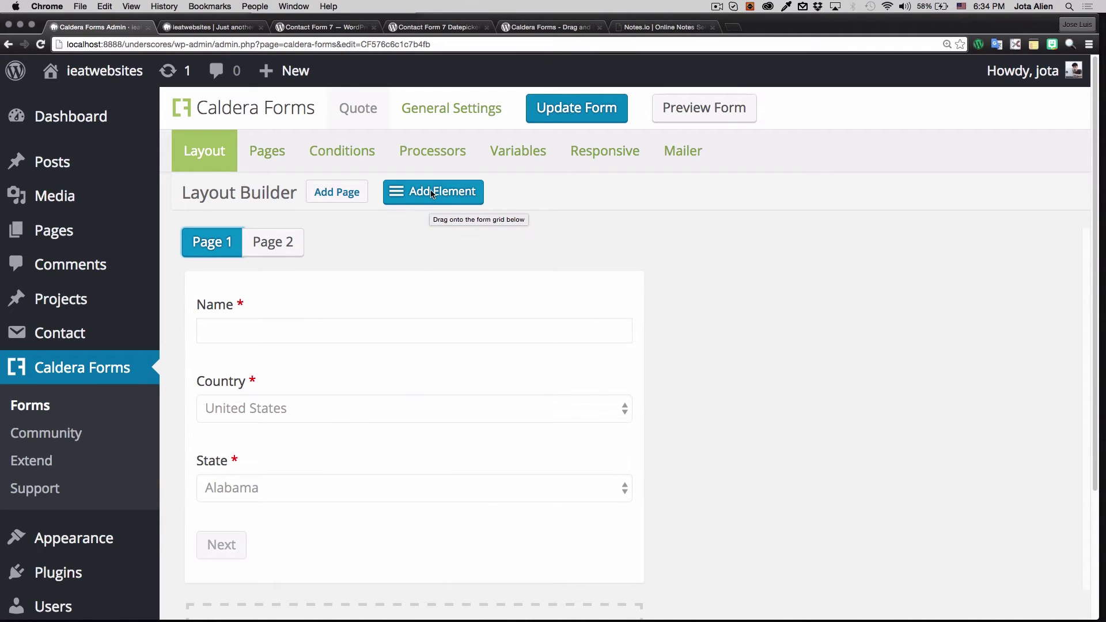
- Drag a new field slot below Page 1's fields and browse the Content, Buttons, Math and Pickers categories
left_click_drag(433, 195, 289, 509)
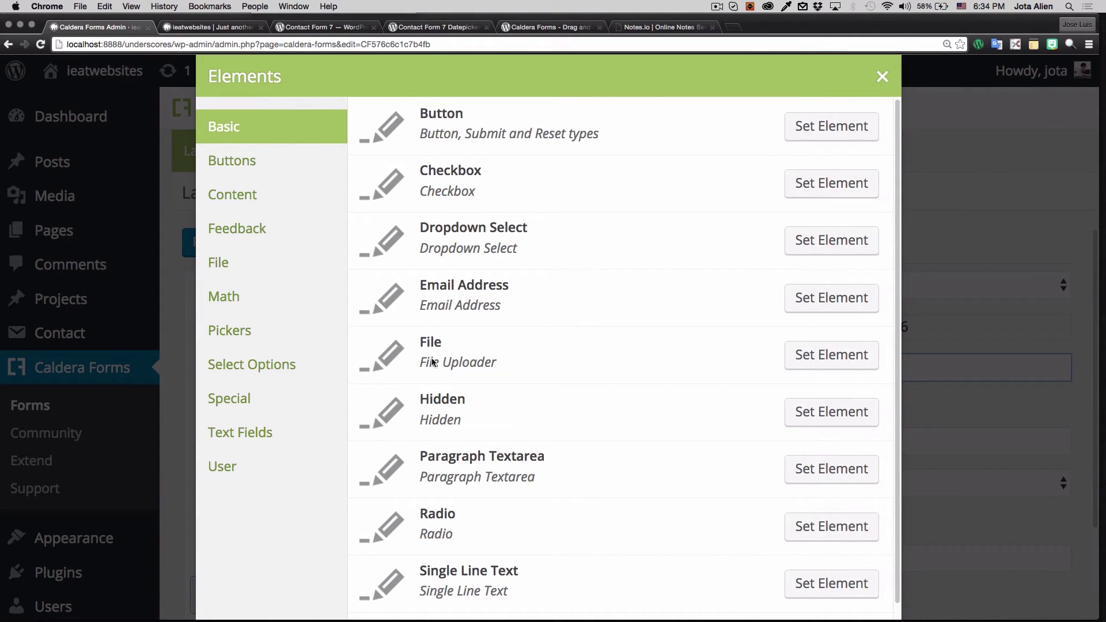
left_click(255, 185)
left_click(258, 167)
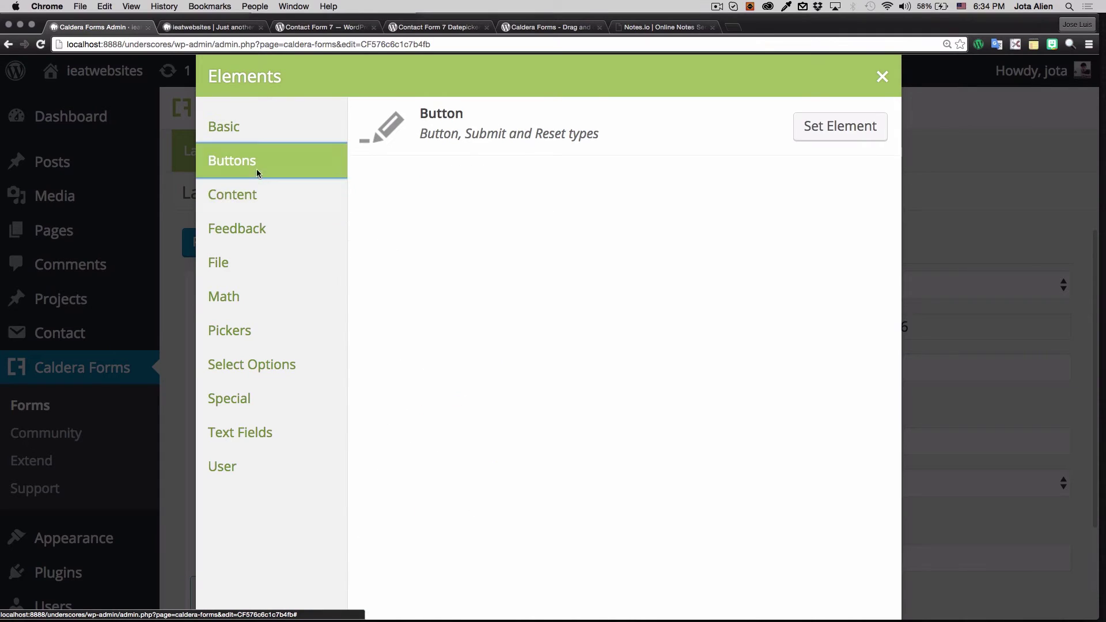
left_click(248, 296)
left_click(264, 336)
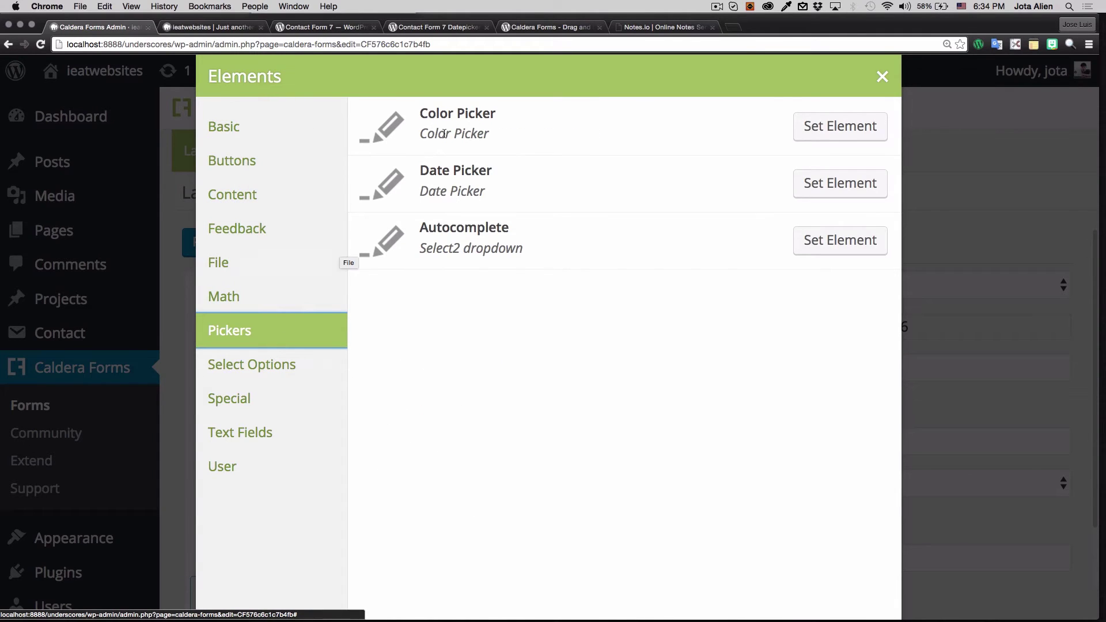
- Browse the Select Options, Special, Text Fields and User categories, then close the picker without choosing
left_click(288, 367)
left_click(281, 395)
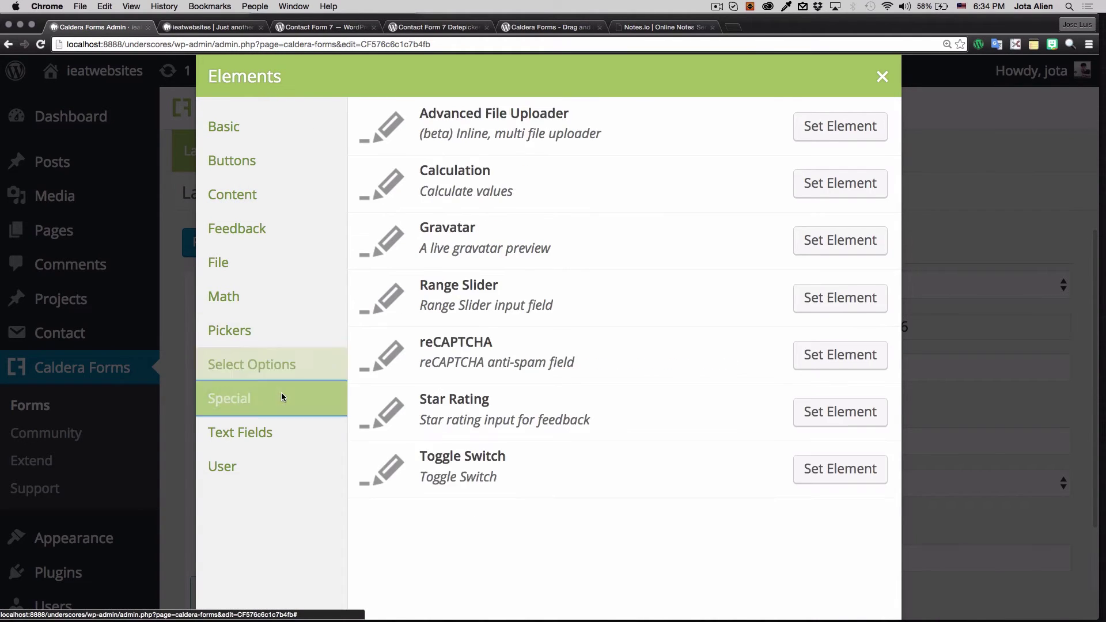
left_click(279, 439)
left_click(274, 457)
left_click(268, 432)
left_click(268, 399)
key("Escape")
scroll(658, 264, "up", 1)
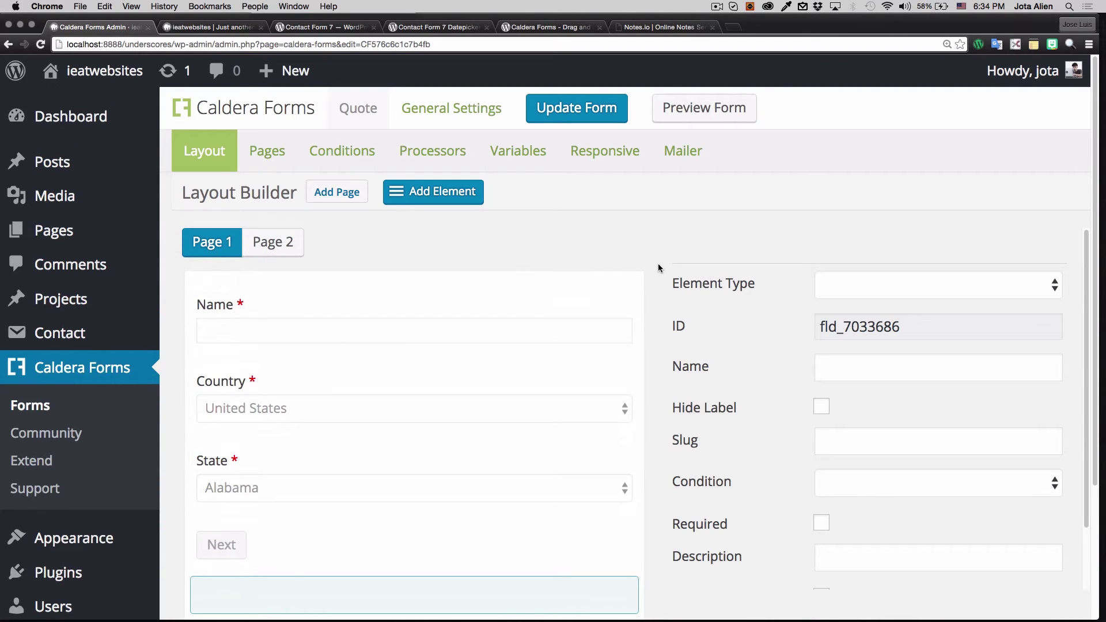
- Open the Country field's settings and scroll down to its option list
scroll(263, 312, "down", 1)
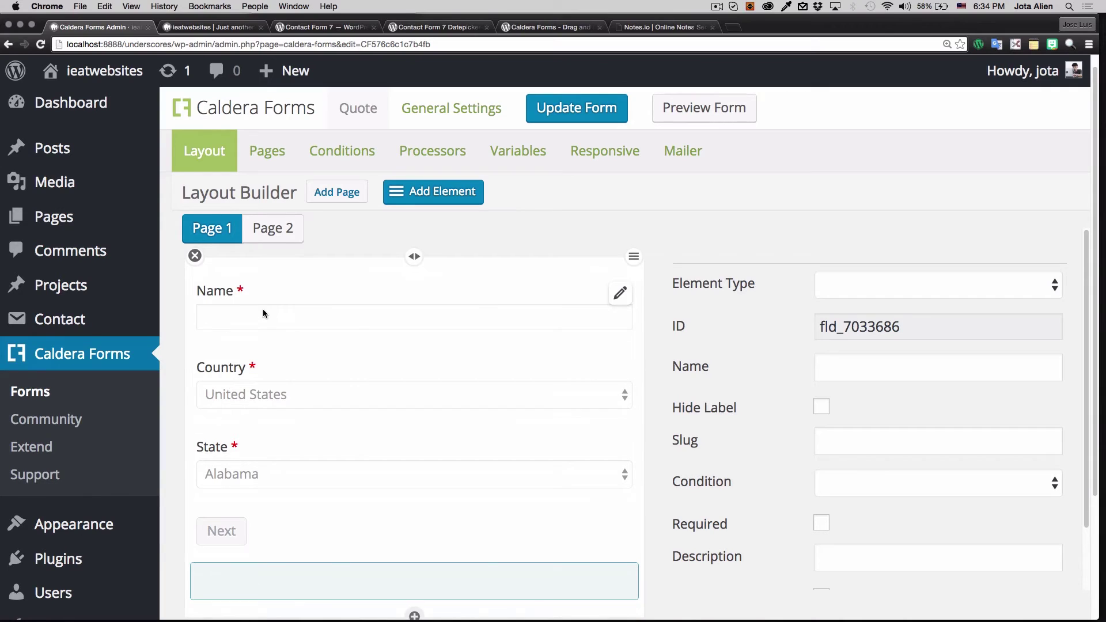
scroll(263, 309, "down", 1)
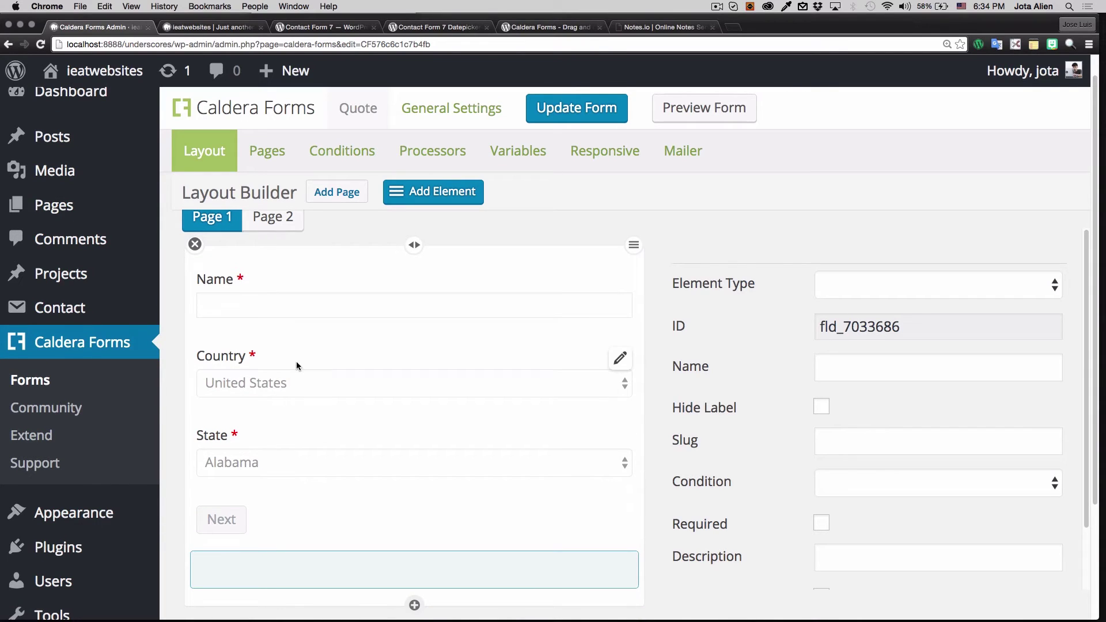
left_click(618, 361)
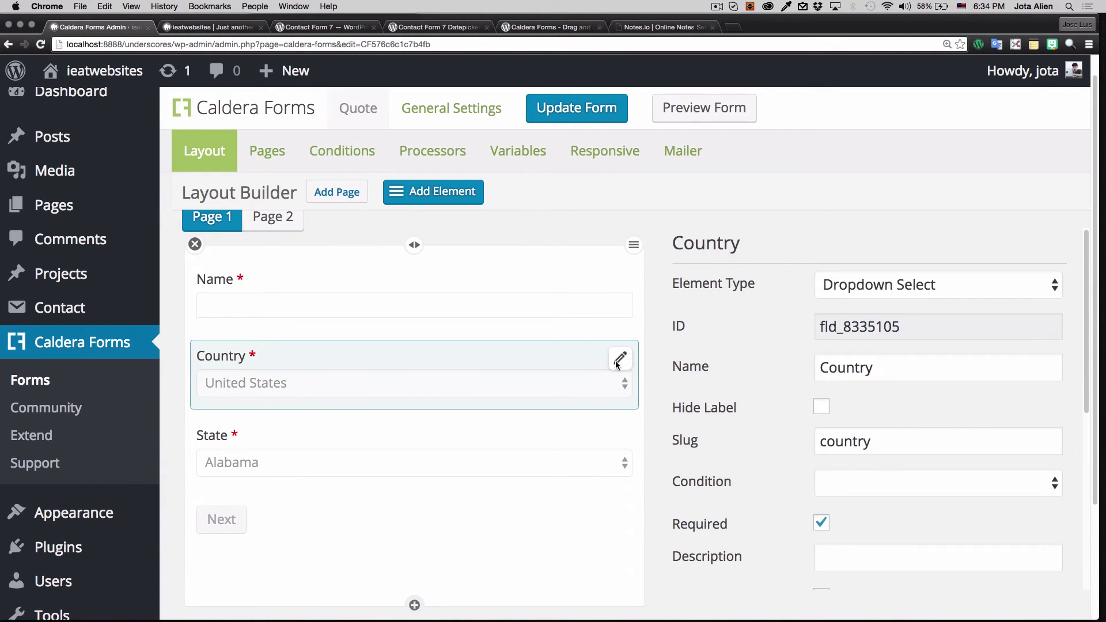
scroll(743, 364, "down", 5)
scroll(755, 362, "up", 5)
scroll(756, 362, "down", 10)
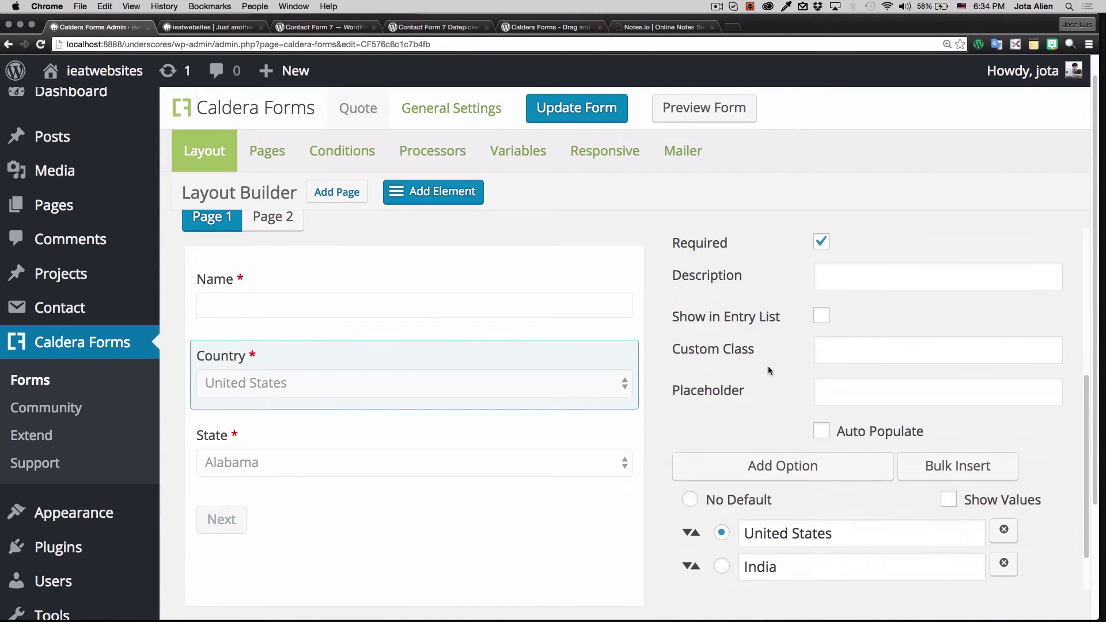
scroll(769, 369, "down", 5)
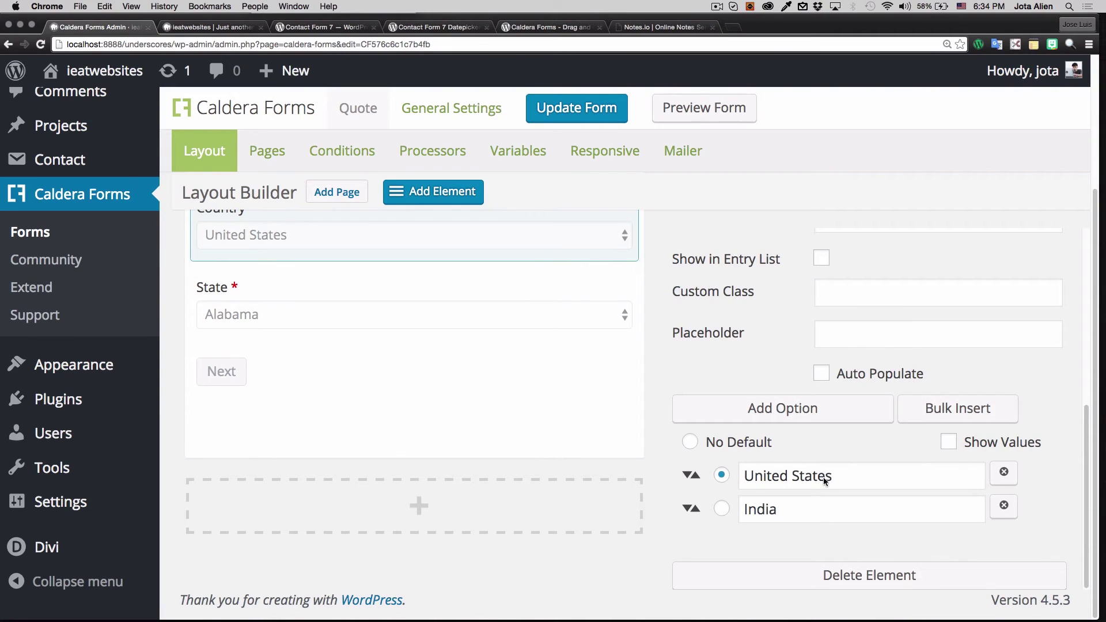
- Inspect the Country option values: United States (default) and India
left_click(781, 511)
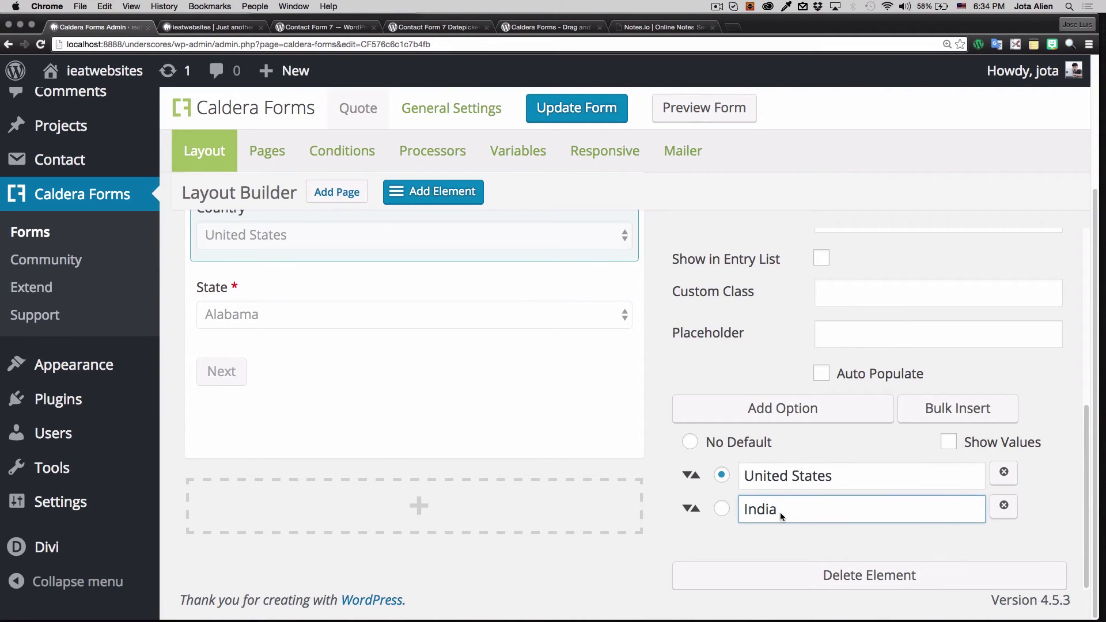
left_click(787, 478)
left_click(782, 511)
left_click(790, 482)
left_click(783, 510)
left_click(793, 483)
scroll(605, 387, "up", 3)
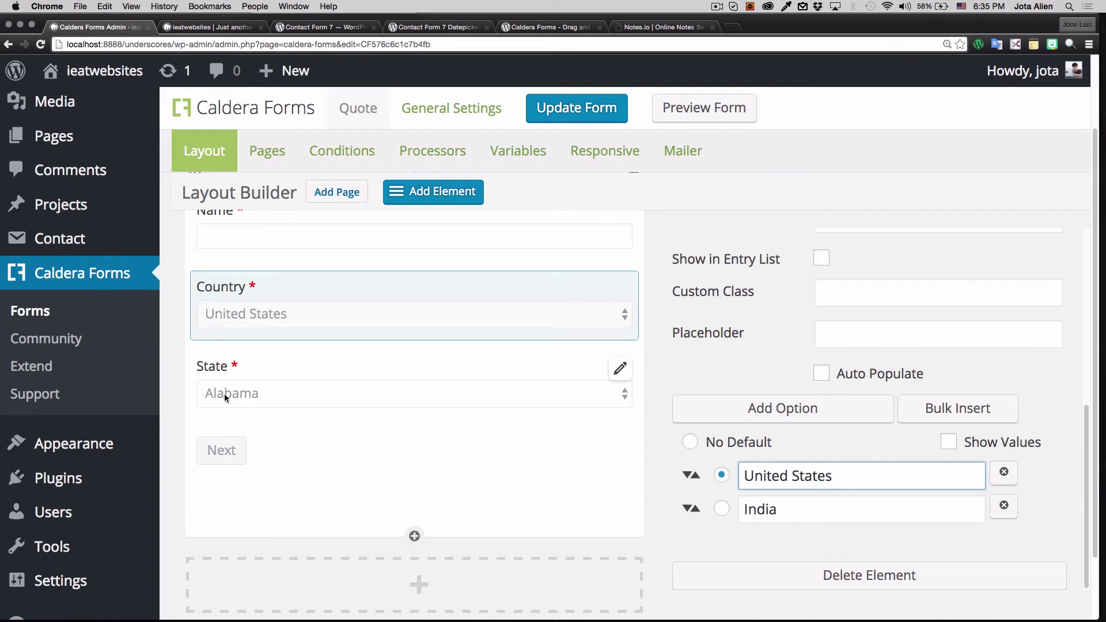
- Open the State field's settings: required, using the Country condition, with Alabama as default option
left_click(360, 375)
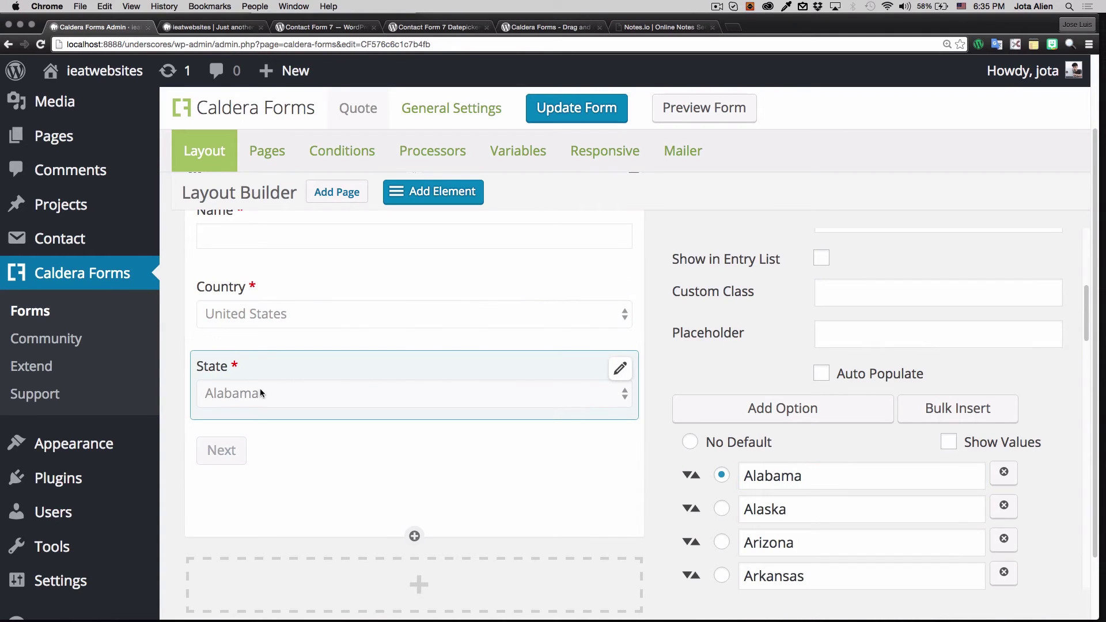
scroll(743, 420, "down", 5)
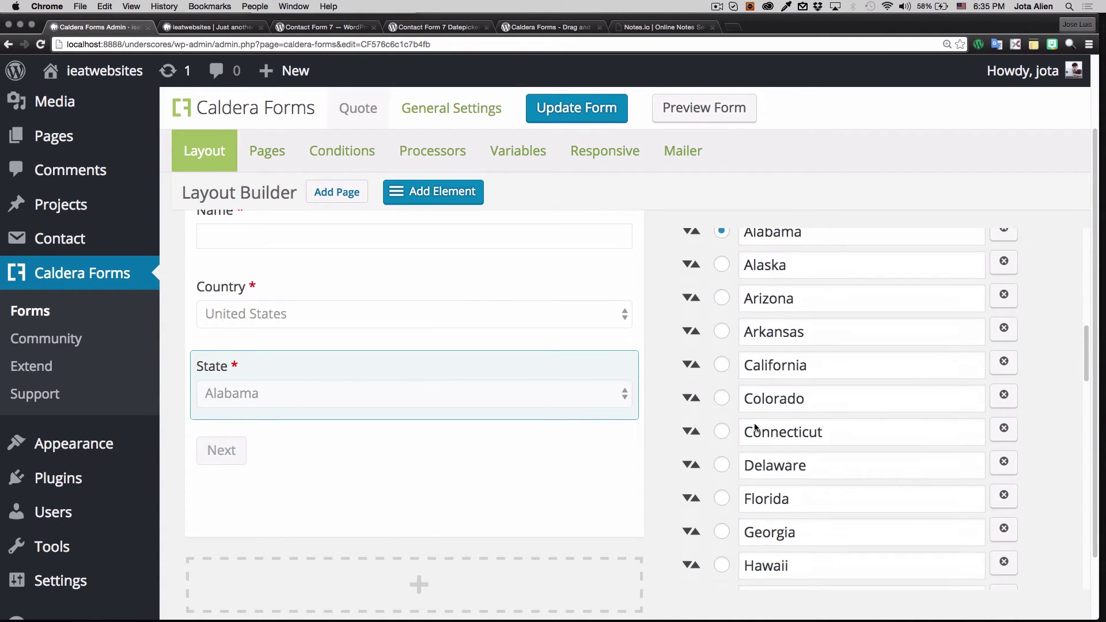
scroll(777, 409, "down", 10)
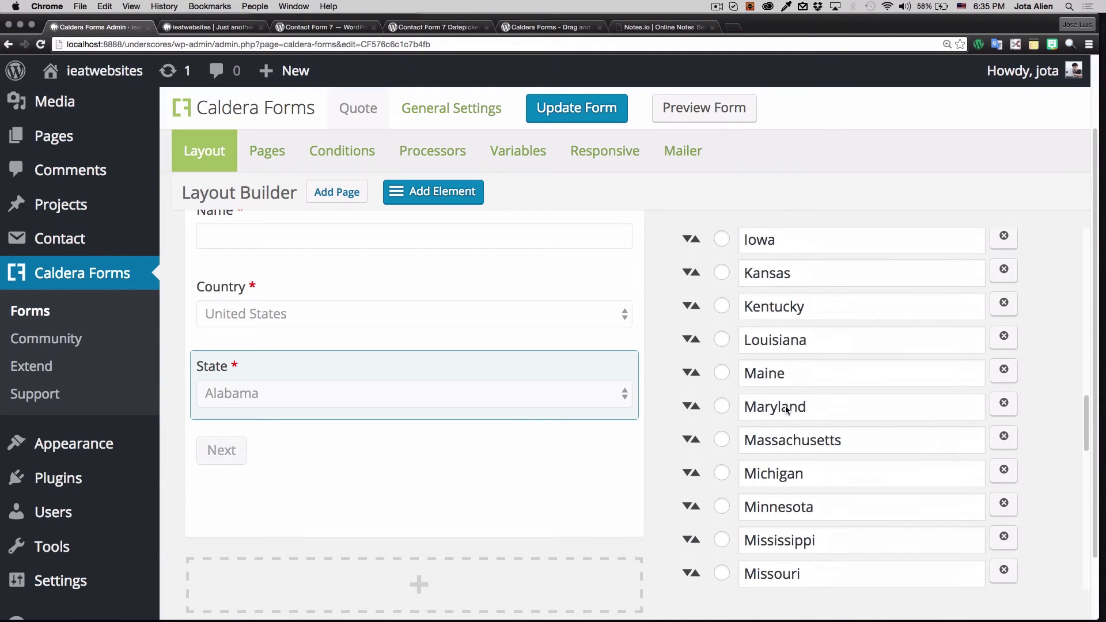
scroll(786, 407, "down", 8)
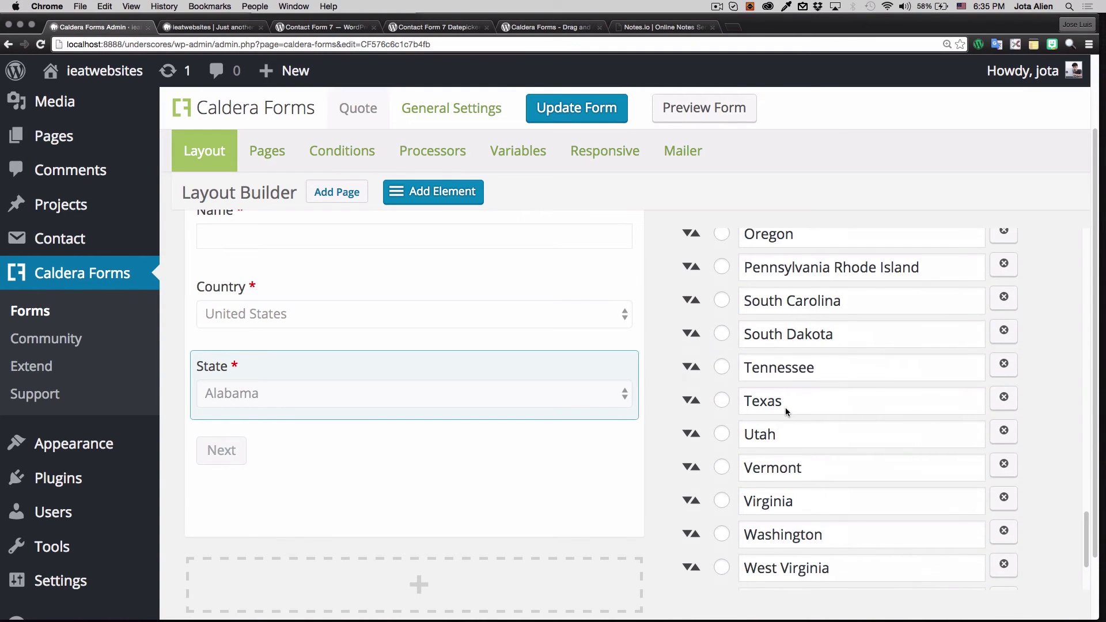
scroll(788, 403, "down", 3)
scroll(789, 407, "up", 10)
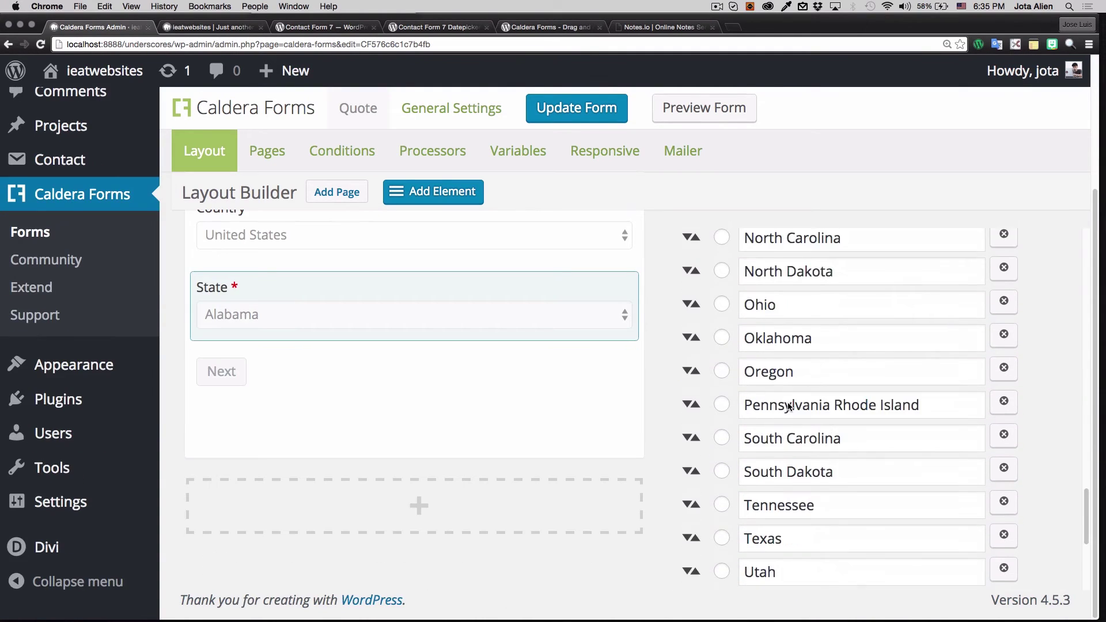
scroll(788, 405, "up", 15)
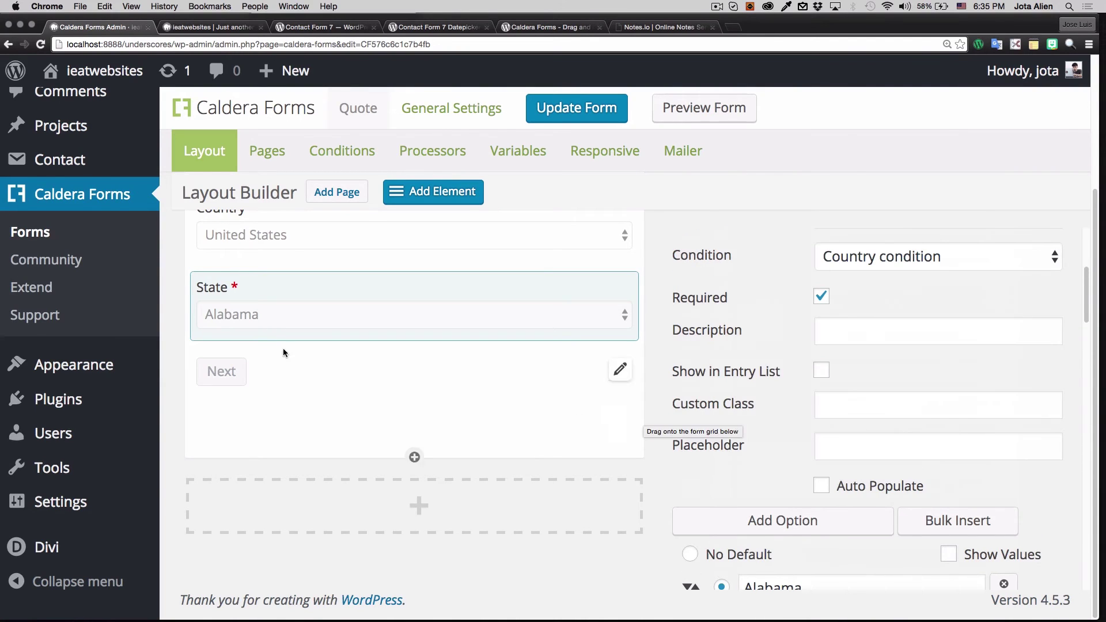
scroll(282, 346, "up", 5)
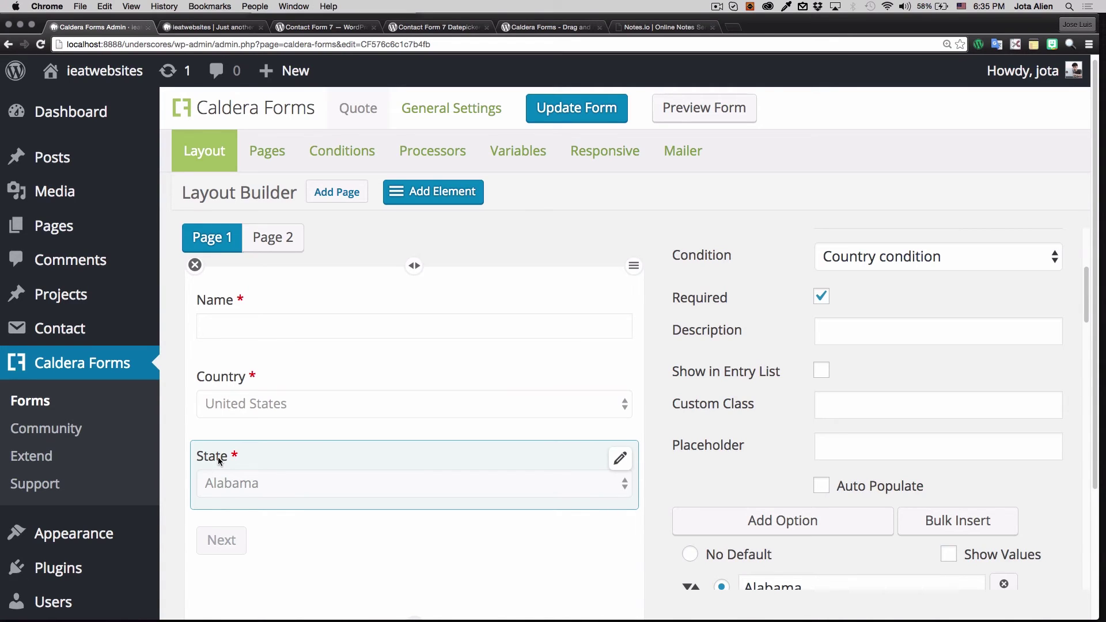
scroll(400, 302, "down", 1)
scroll(371, 318, "up", 1)
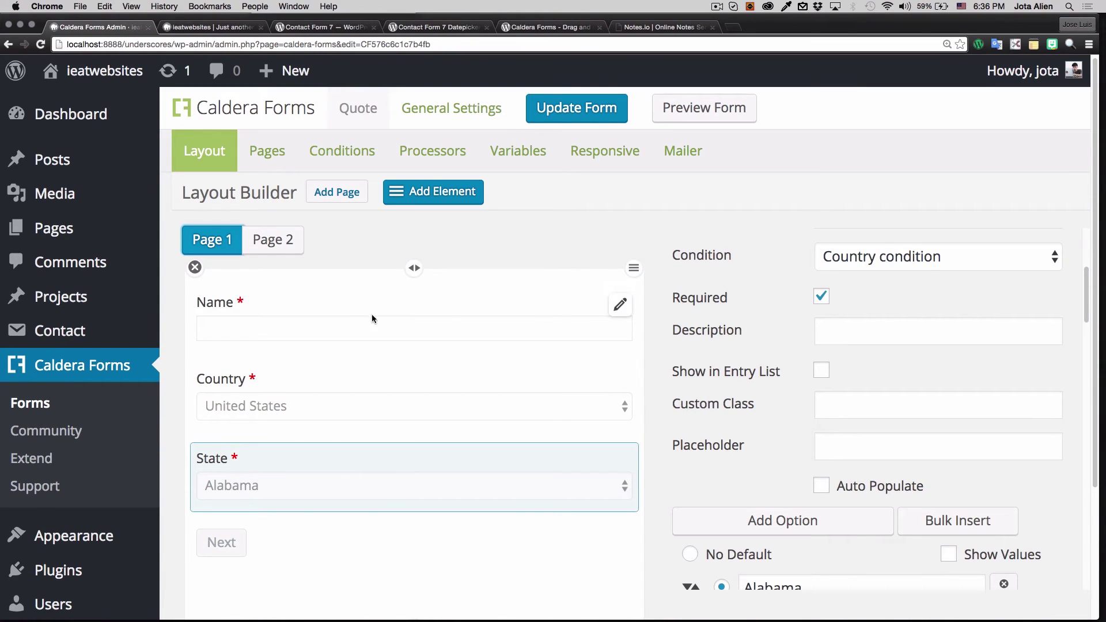
- Open the Country condition for editing in the form's Conditions tab
left_click(337, 152)
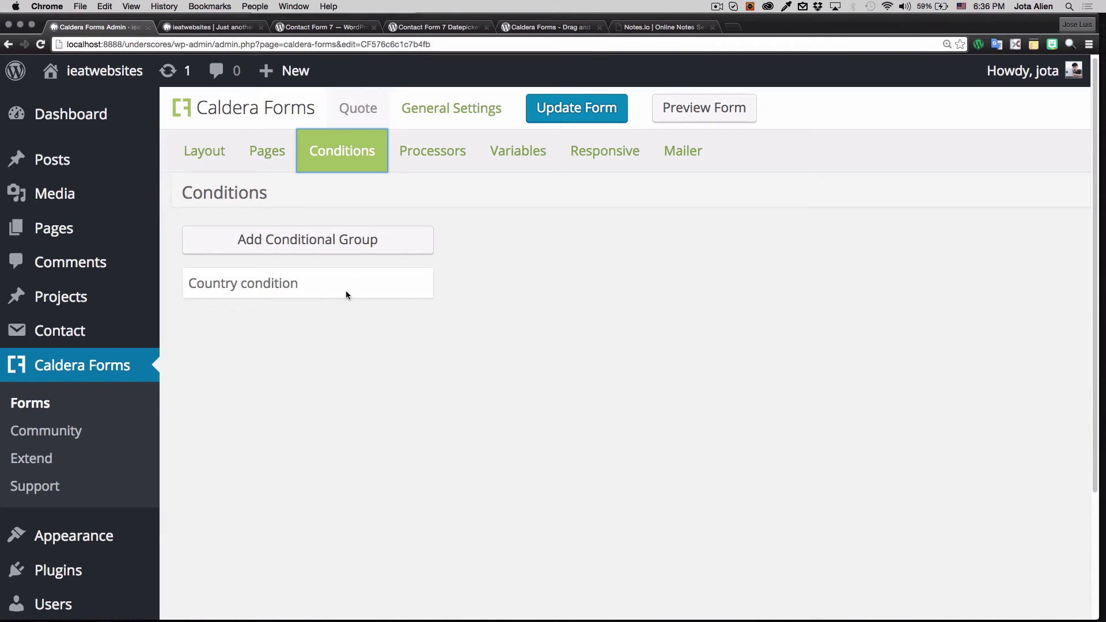
left_click(281, 285)
scroll(745, 267, "down", 2)
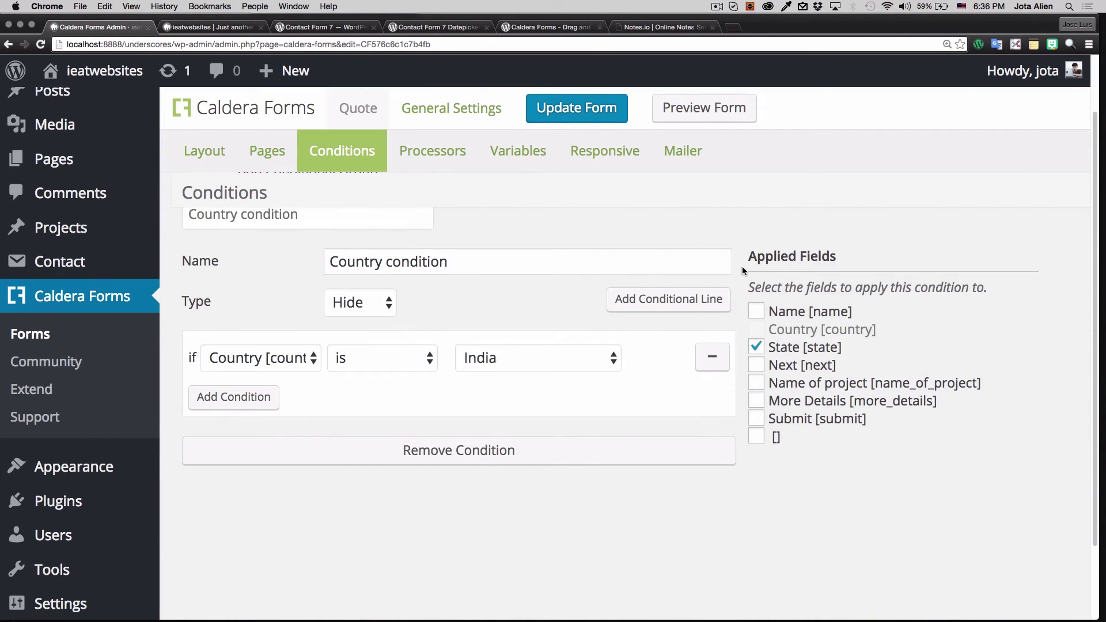
left_click_drag(327, 264, 455, 288)
left_click(455, 288)
scroll(445, 282, "down", 1)
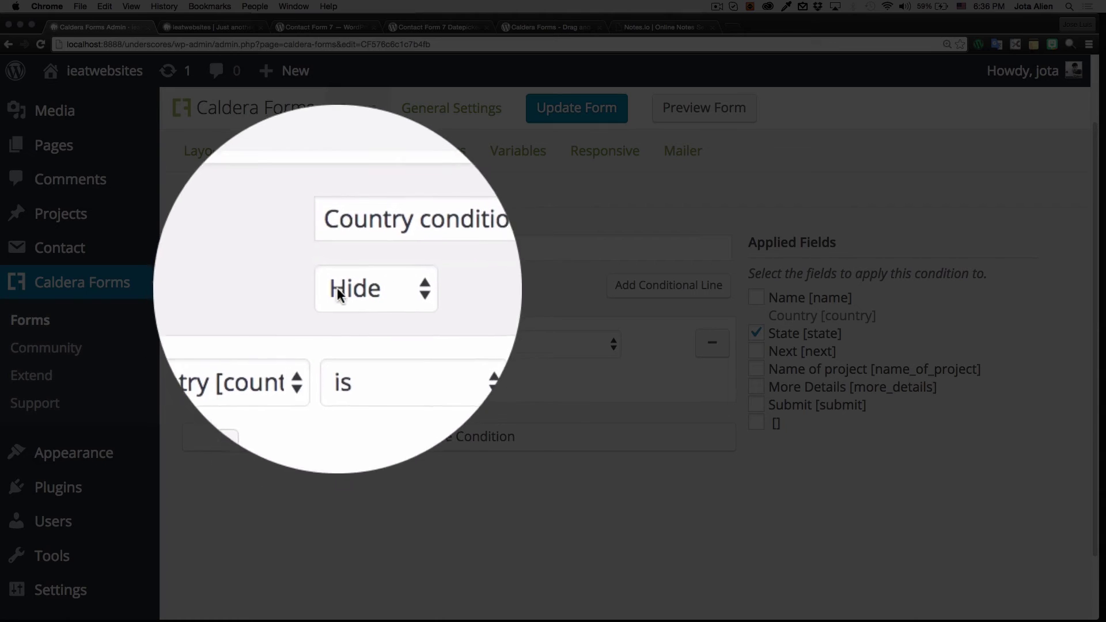
- Keep the condition as Hide State when Country is India
left_click(369, 288)
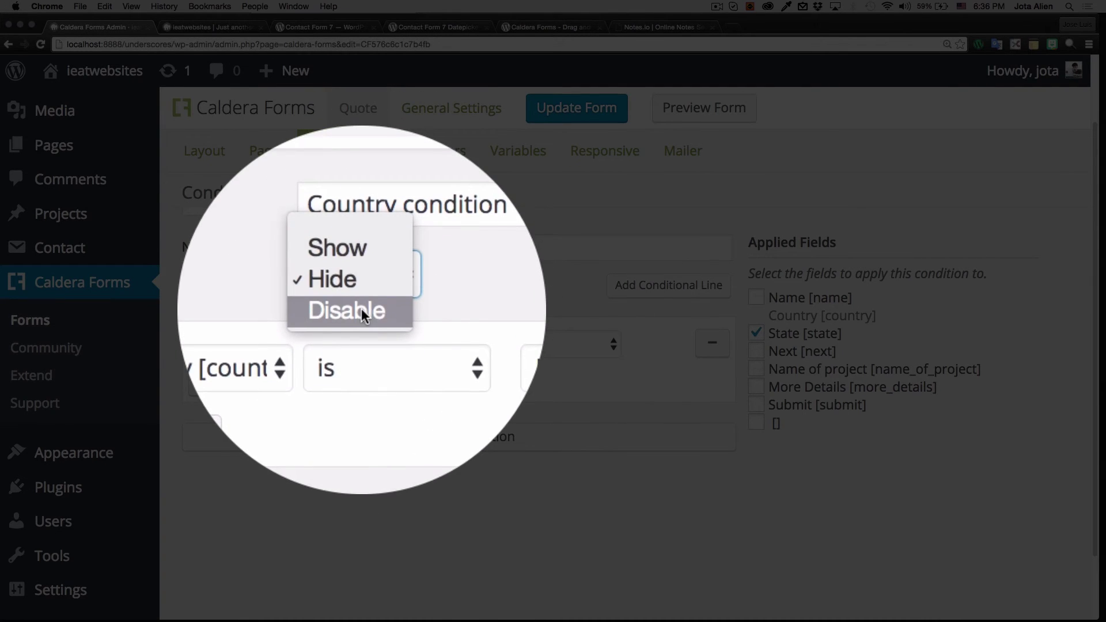
left_click(355, 293)
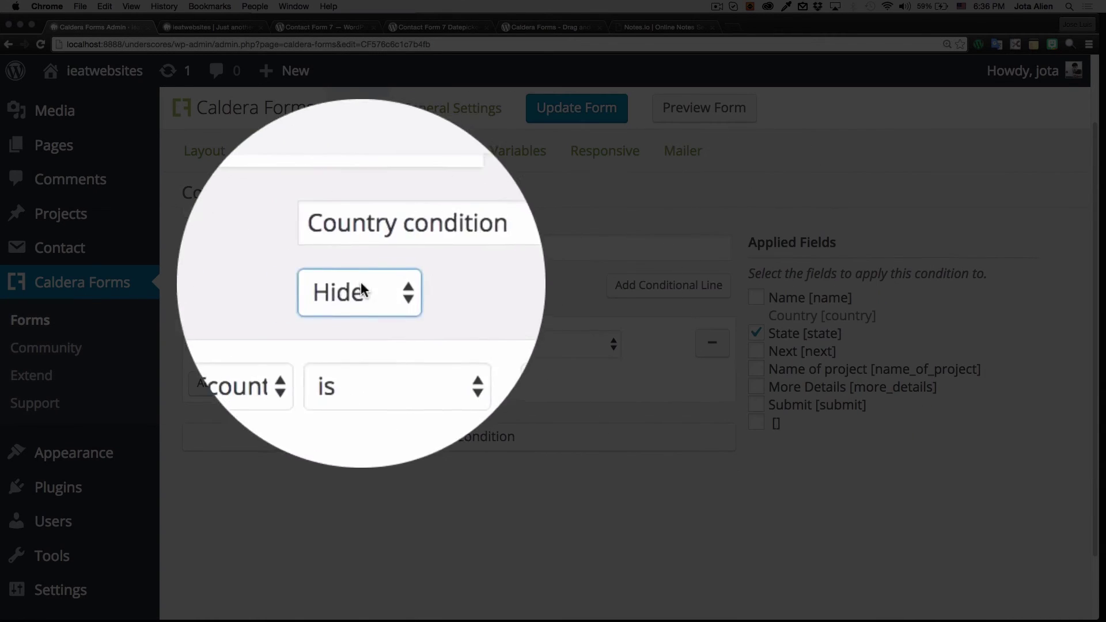
scroll(288, 260, "down", 2)
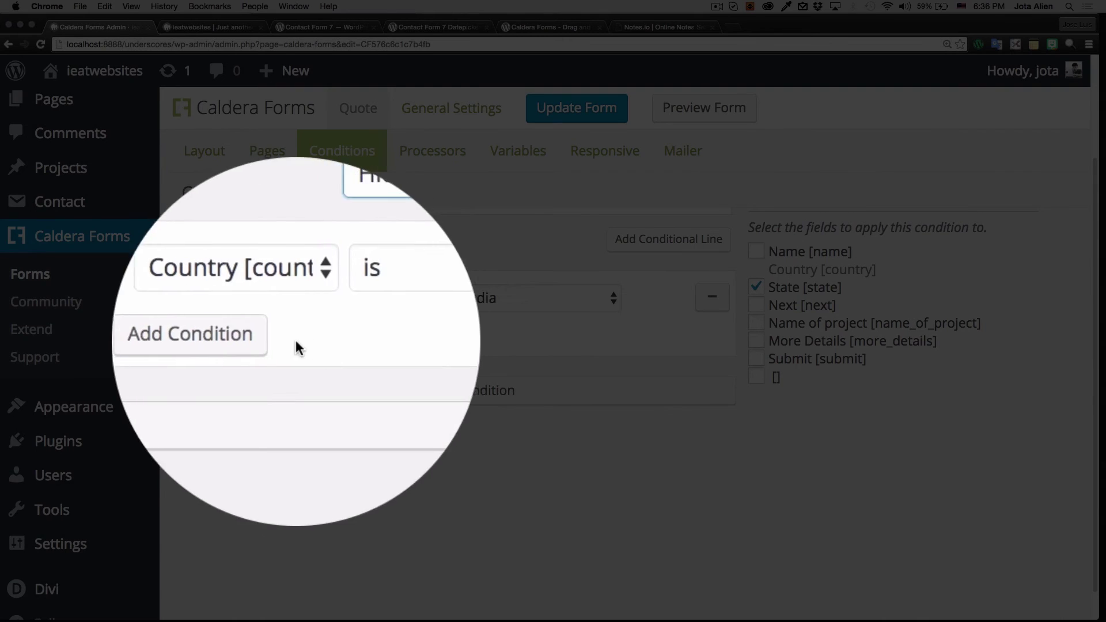
left_click(230, 298)
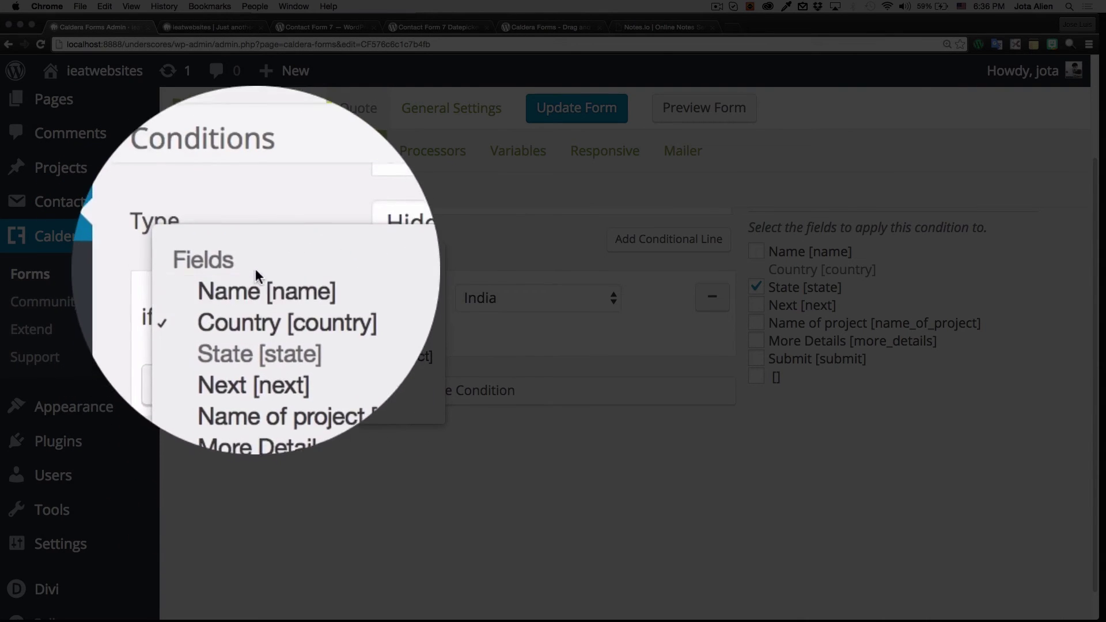
left_click(250, 300)
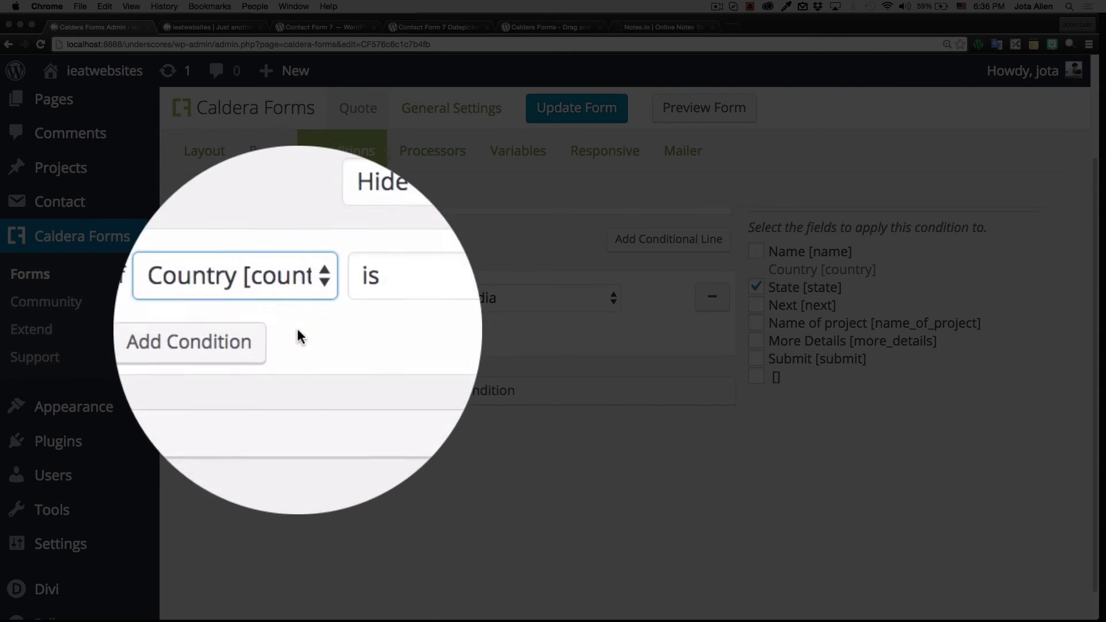
left_click(348, 300)
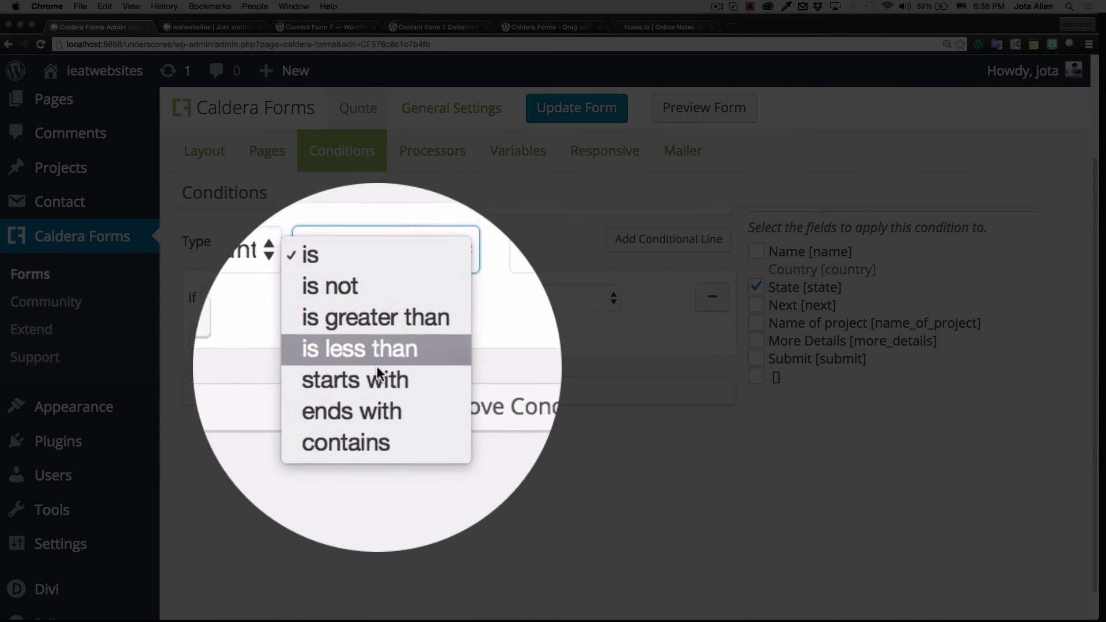
left_click(461, 341)
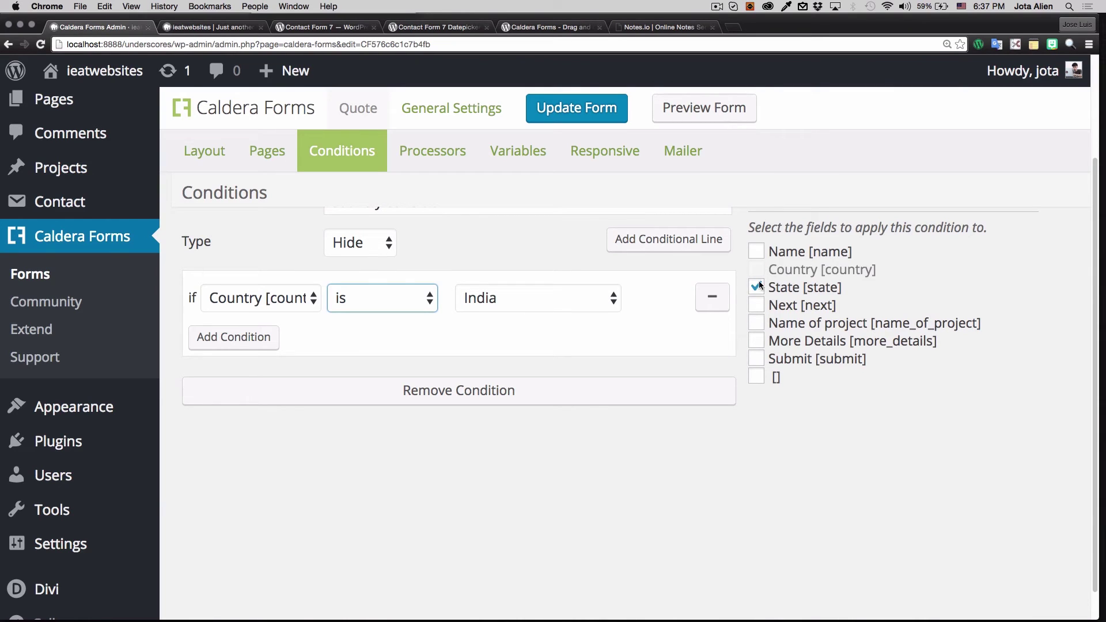
scroll(697, 288, "up", 1)
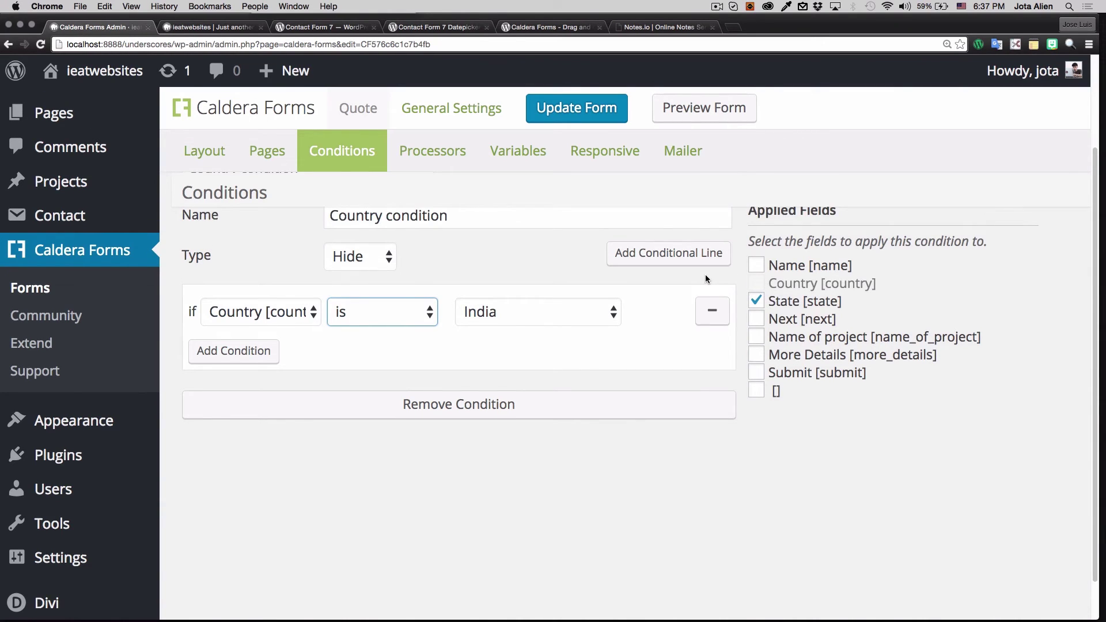
scroll(706, 274, "up", 5)
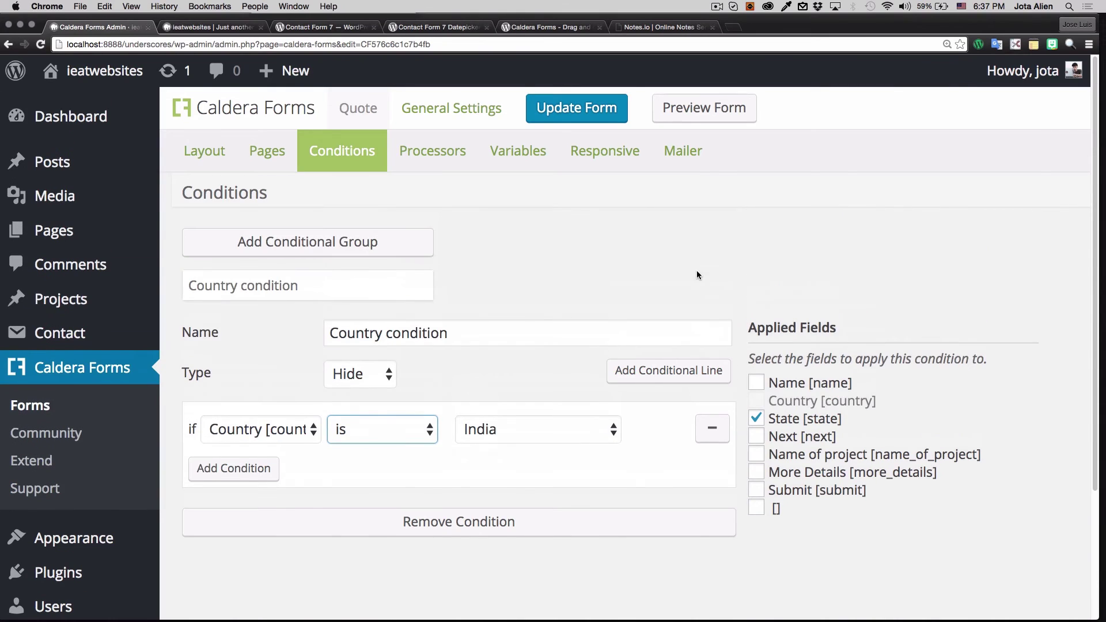
- View the form's Pages settings, then return to the layout
left_click(267, 151)
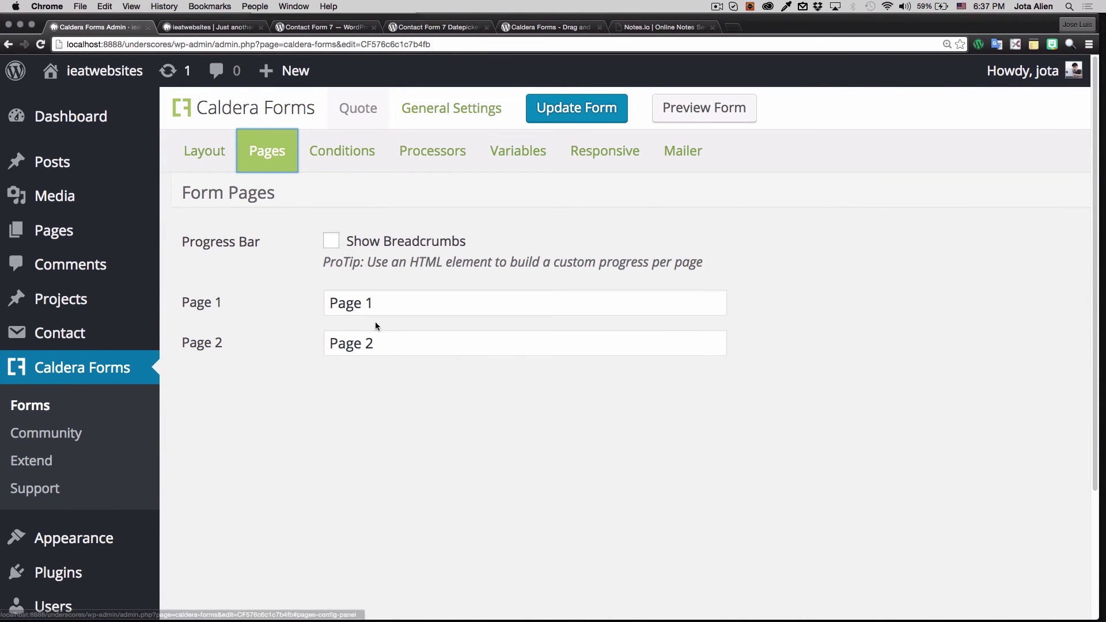
left_click(209, 155)
scroll(648, 245, "down", 1)
scroll(657, 234, "up", 1)
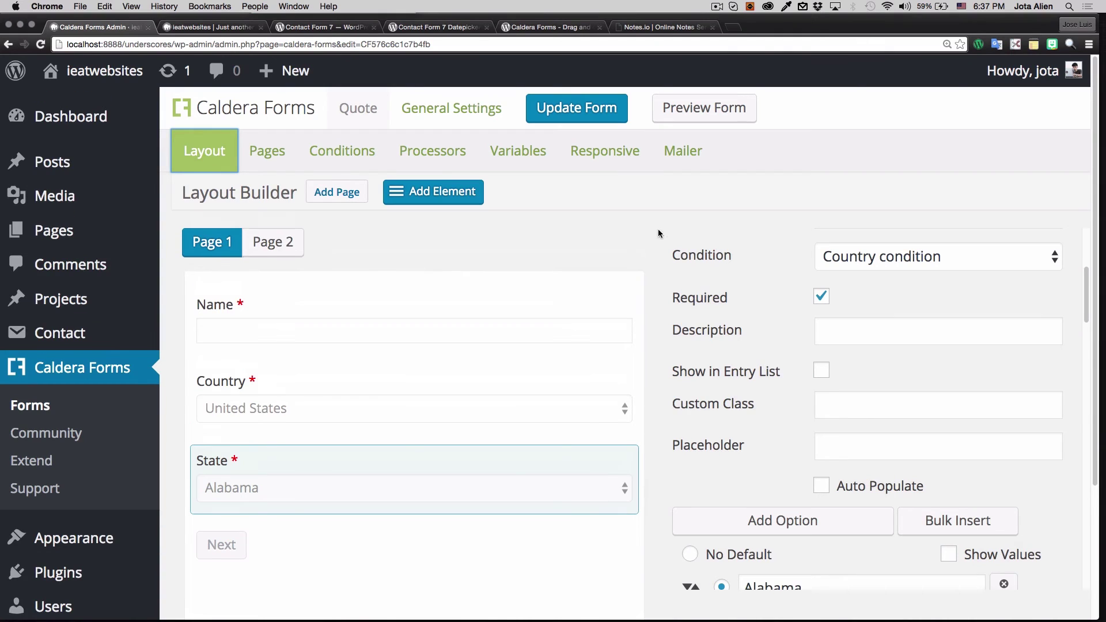
- Look through the Responsive, Mailer, Processors, Conditions and Pages panels, then return to Layout
left_click(605, 170)
left_click(680, 160)
left_click(438, 159)
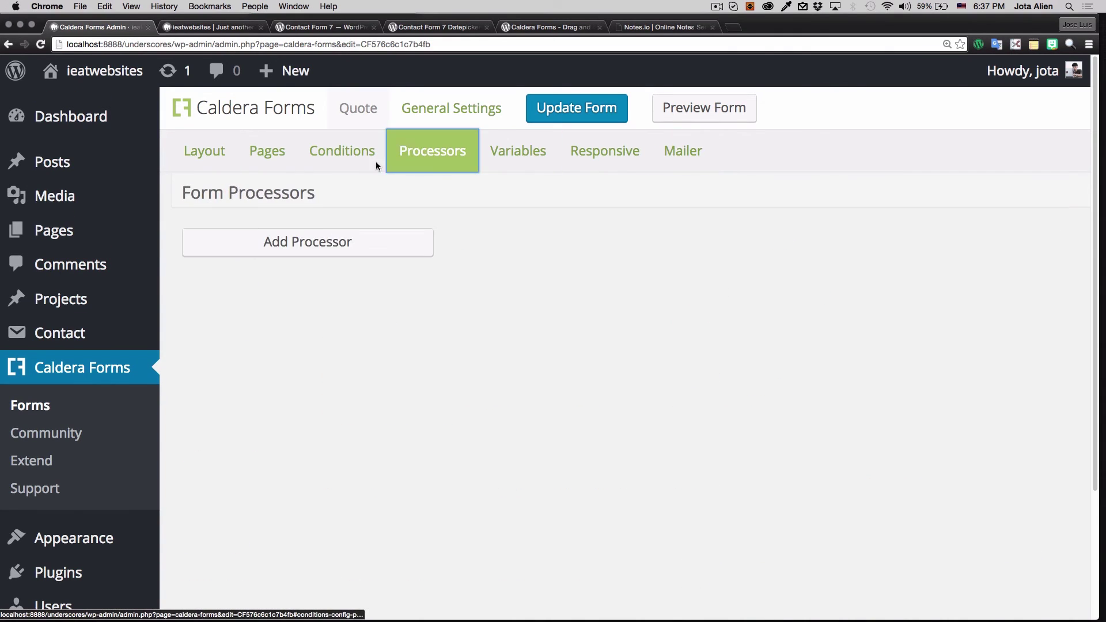
left_click(369, 162)
left_click(261, 159)
left_click(205, 151)
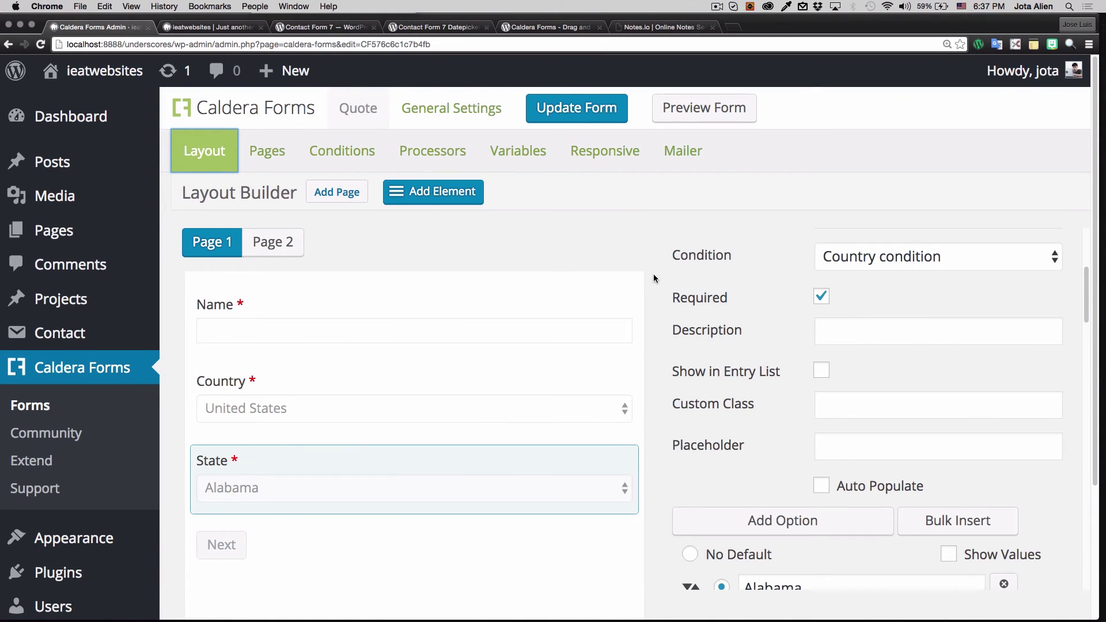
scroll(318, 285, "down", 3)
scroll(347, 326, "up", 3)
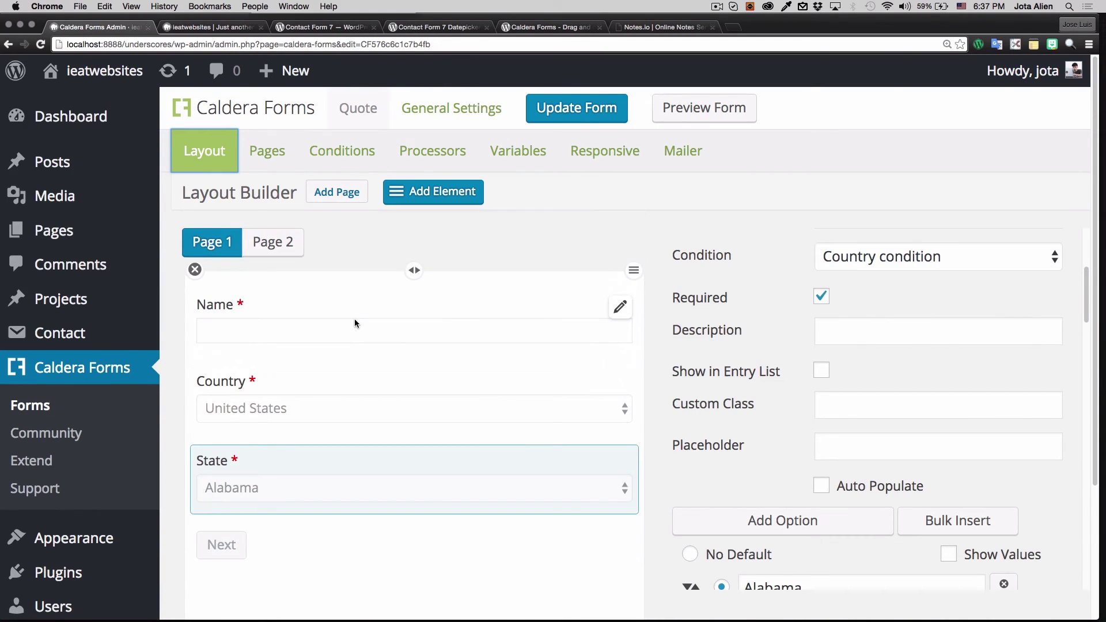
scroll(634, 323, "down", 2)
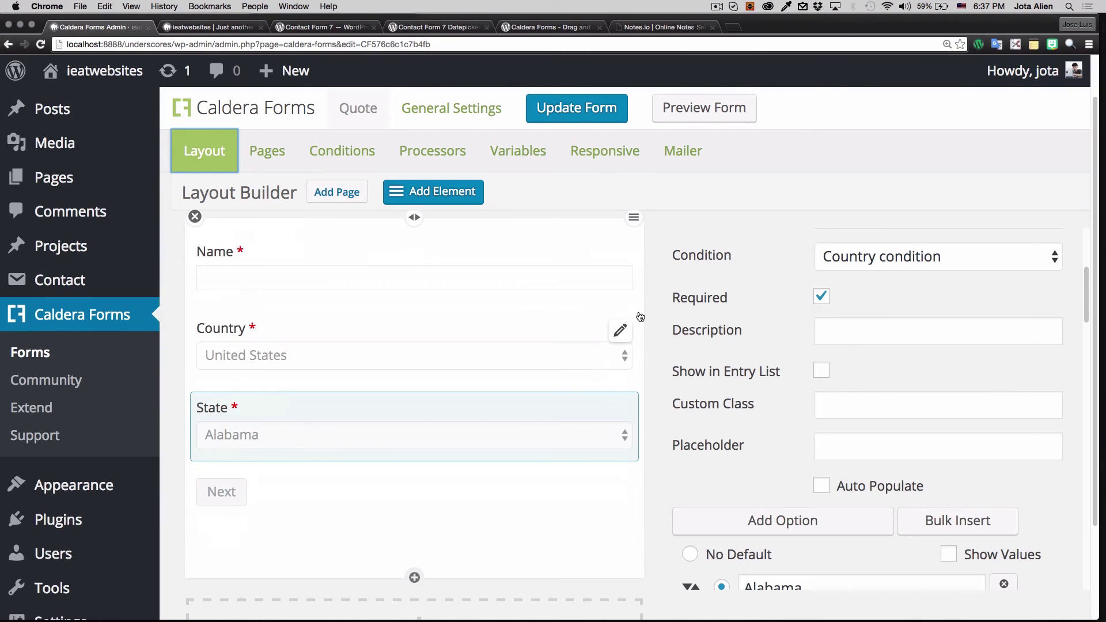
scroll(655, 238, "down", 3)
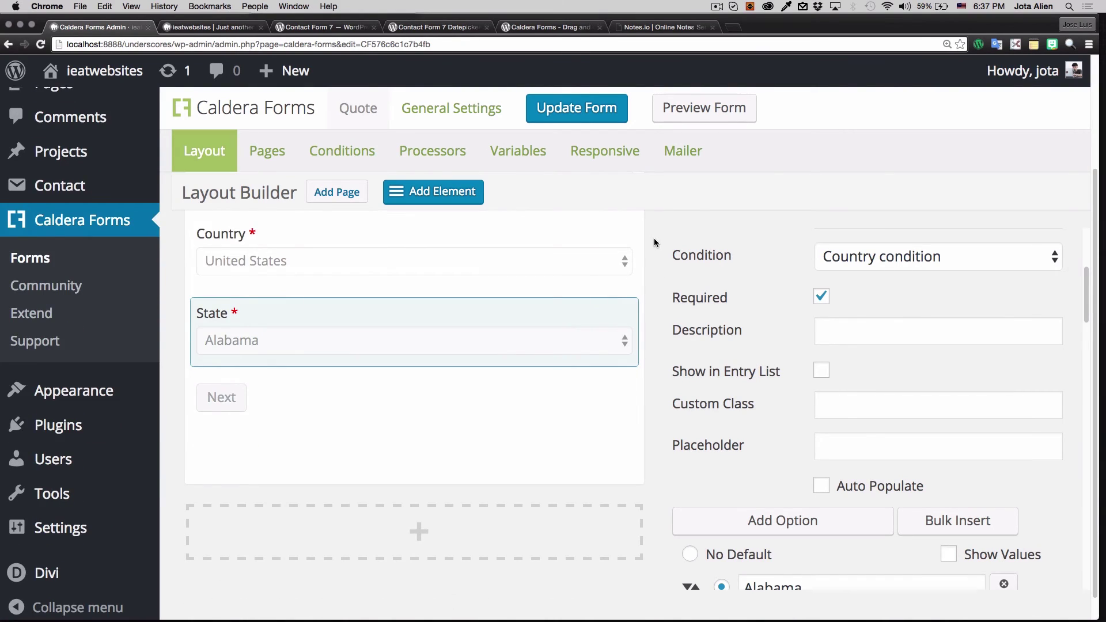
scroll(655, 237, "up", 3)
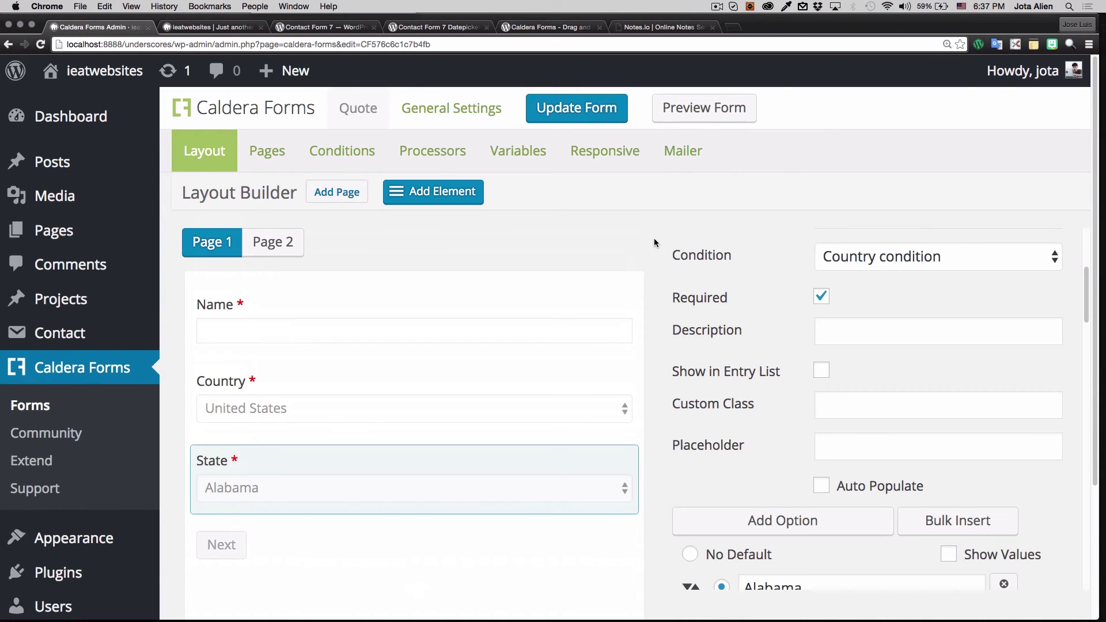
- Open the Contact page in the editor and add an empty line above its first paragraph
left_click(224, 27)
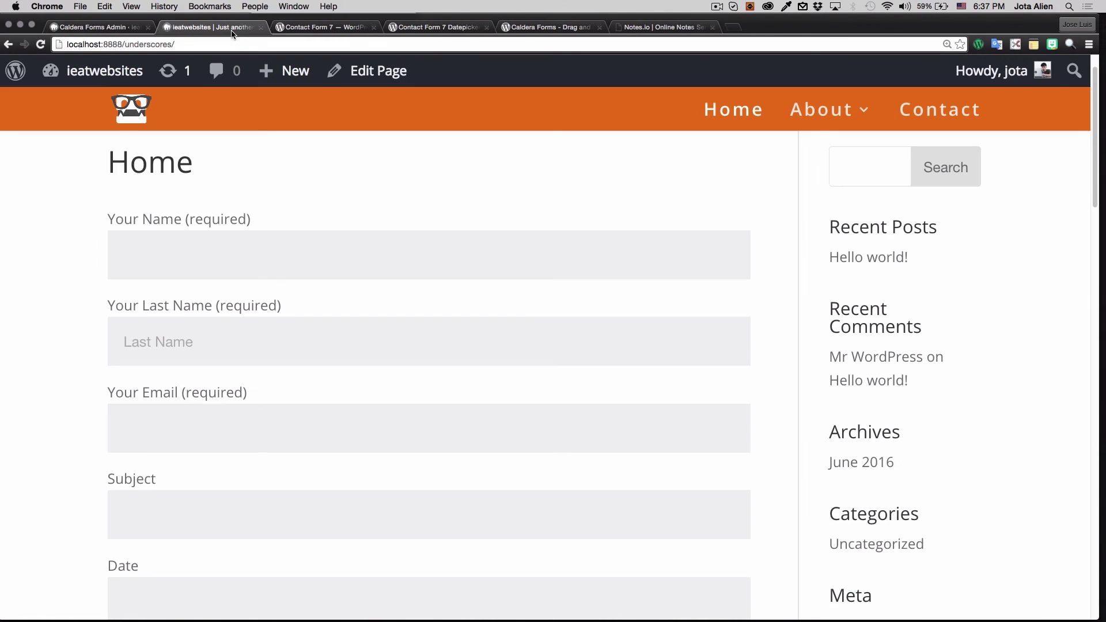
left_click(933, 110)
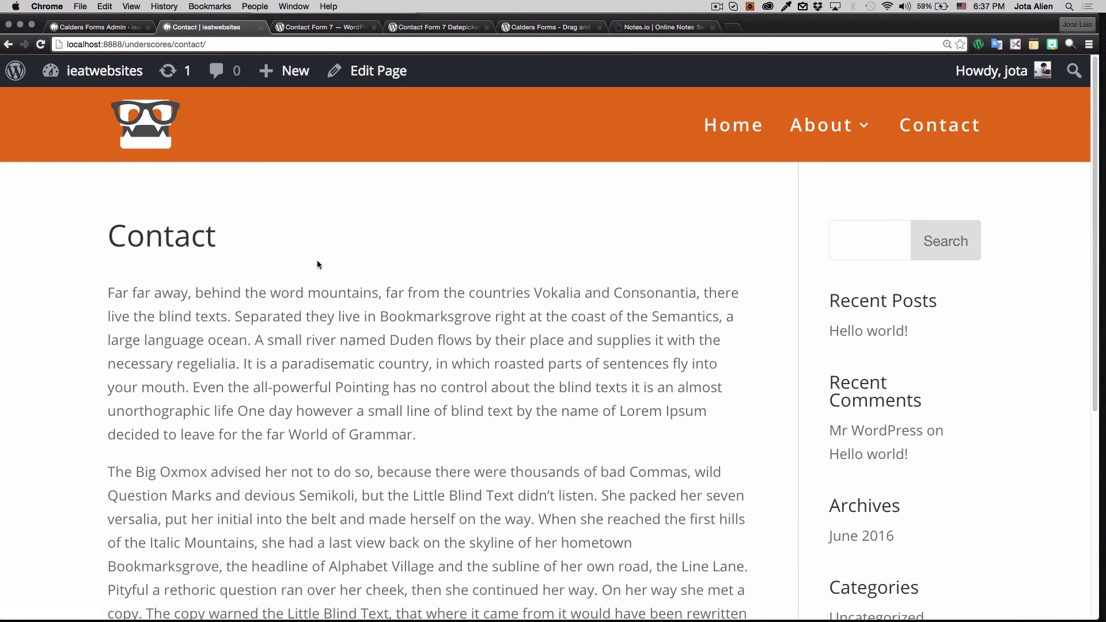
left_click(380, 72)
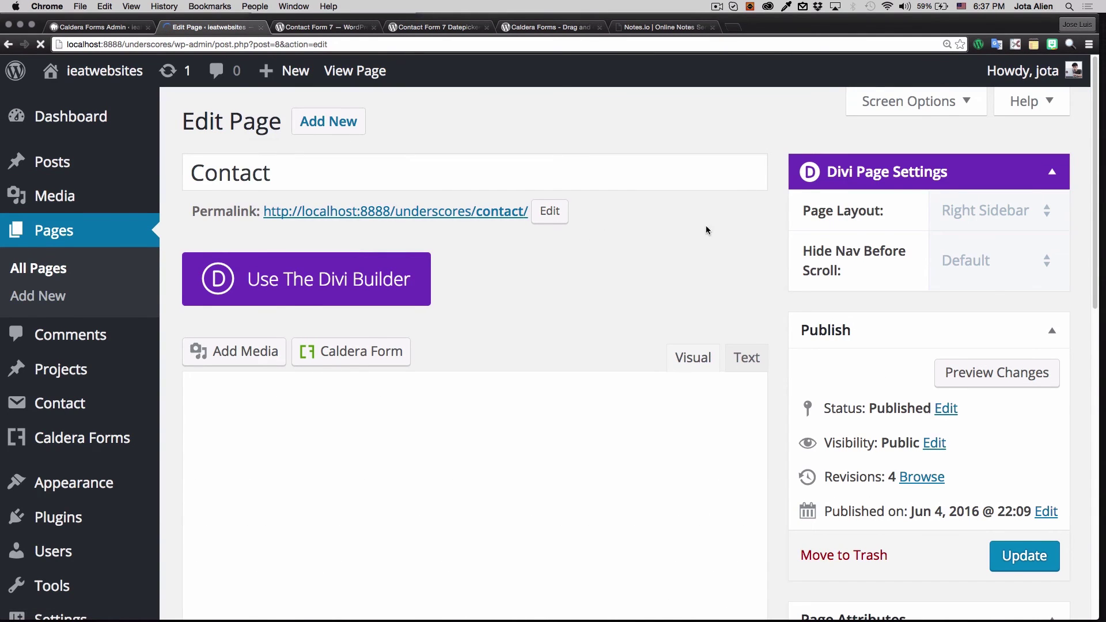
scroll(721, 227, "down", 5)
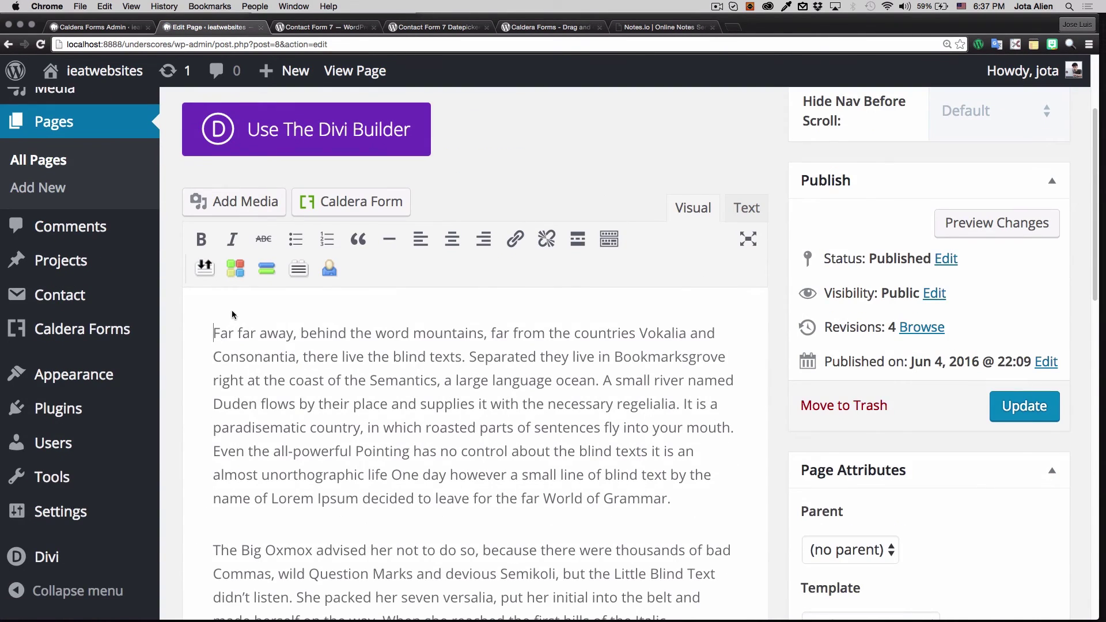
key("Return")
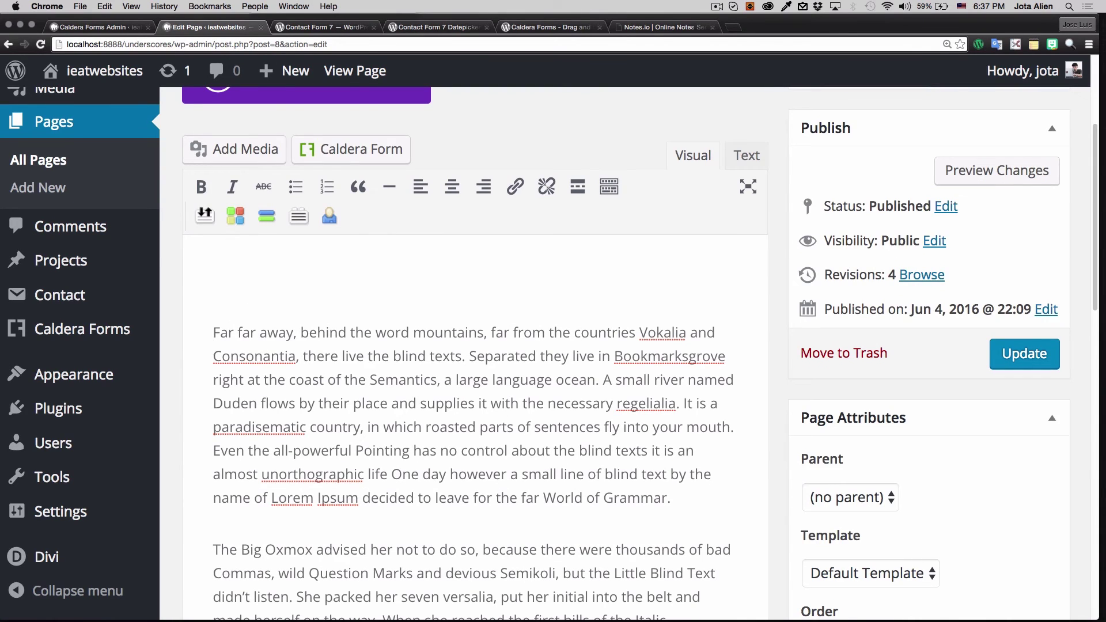
scroll(355, 373, "up", 2)
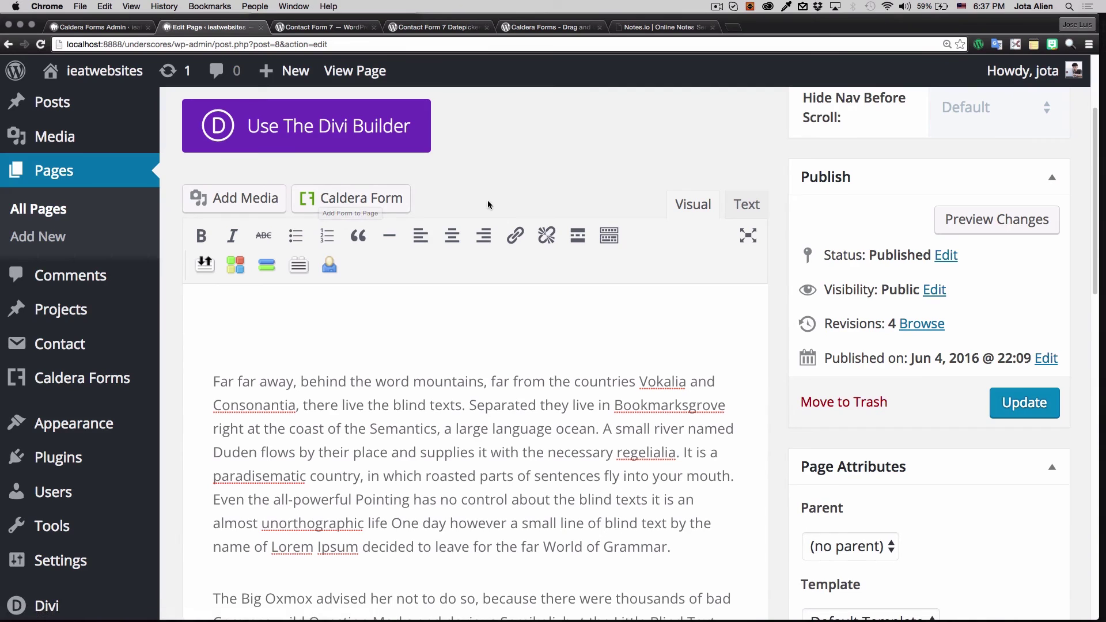
left_click(354, 199)
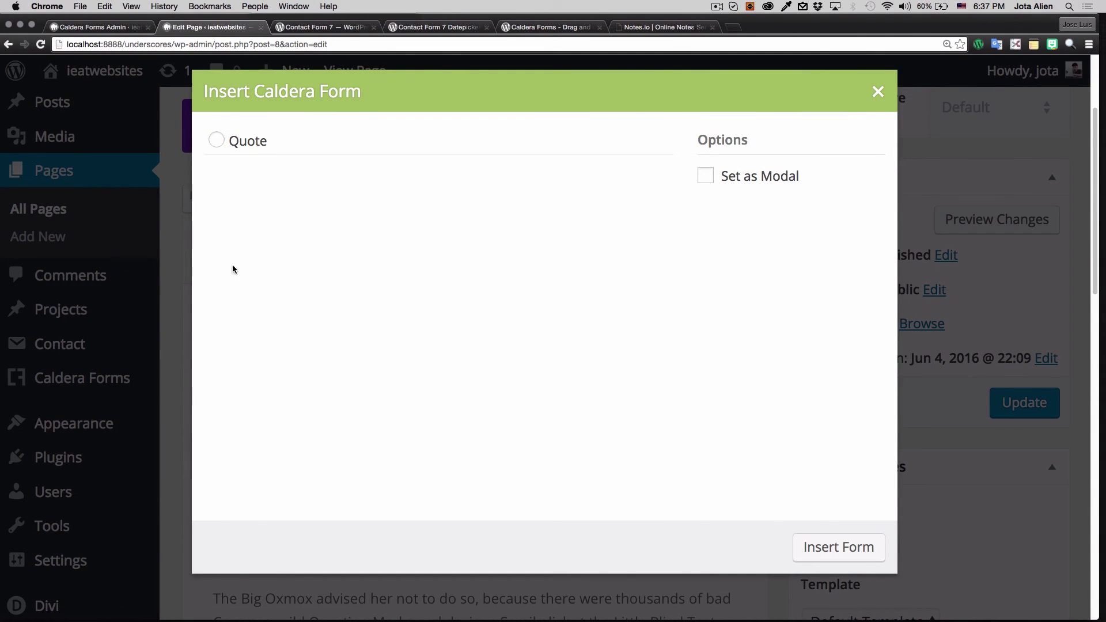
- Choose the Quote form and insert it at the top of the Contact page
left_click(218, 139)
left_click(831, 548)
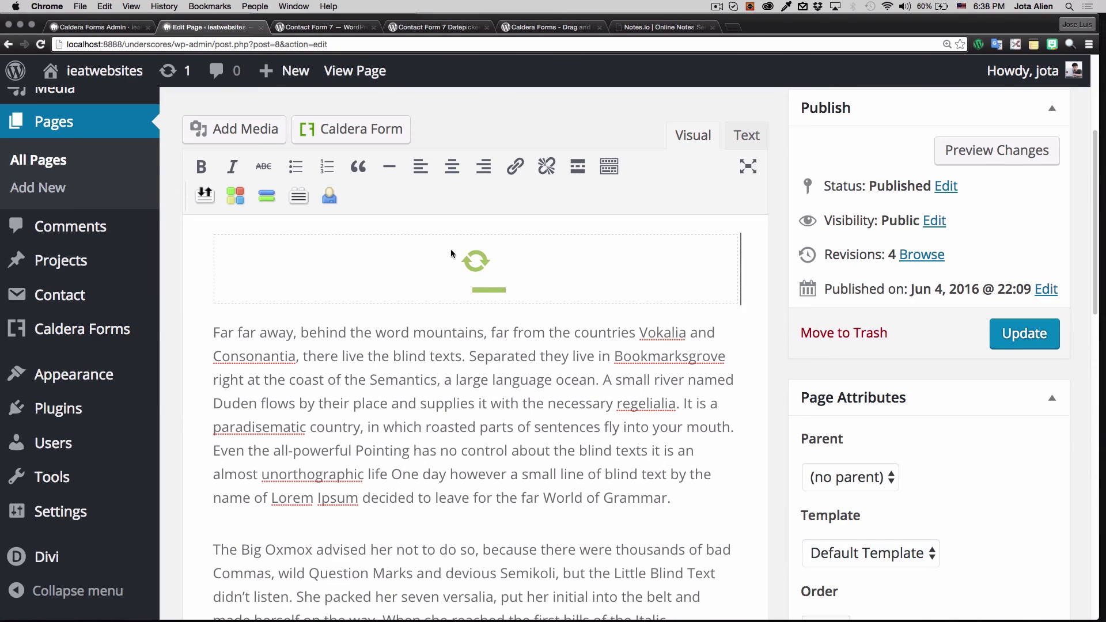
- Preview the Contact page and enter 'Jose' in the form's Name field
left_click(960, 151)
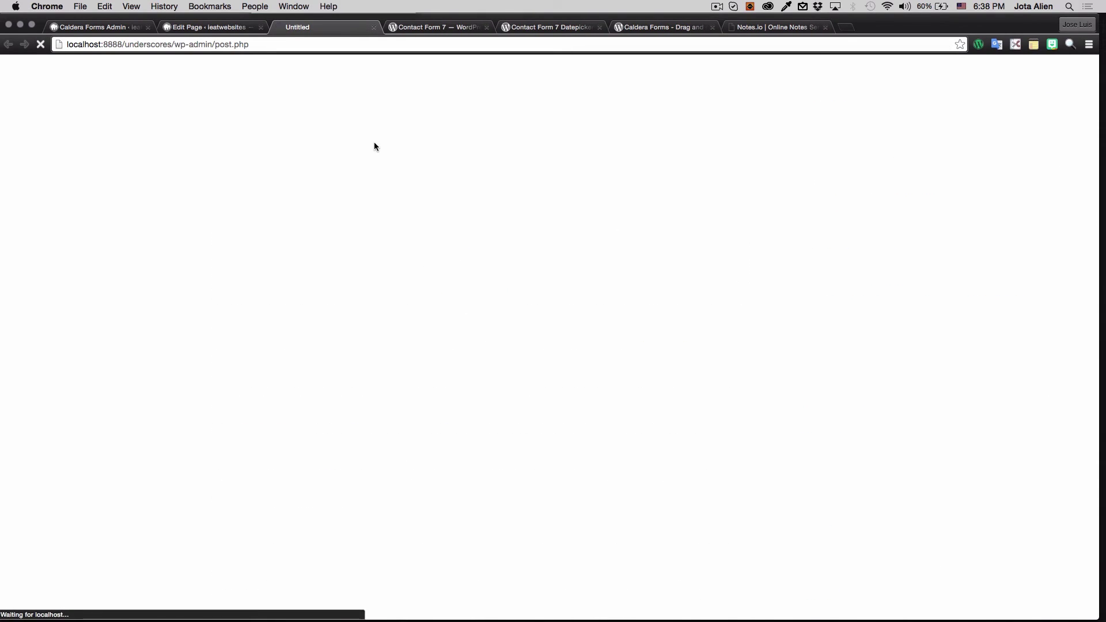
scroll(784, 219, "down", 3)
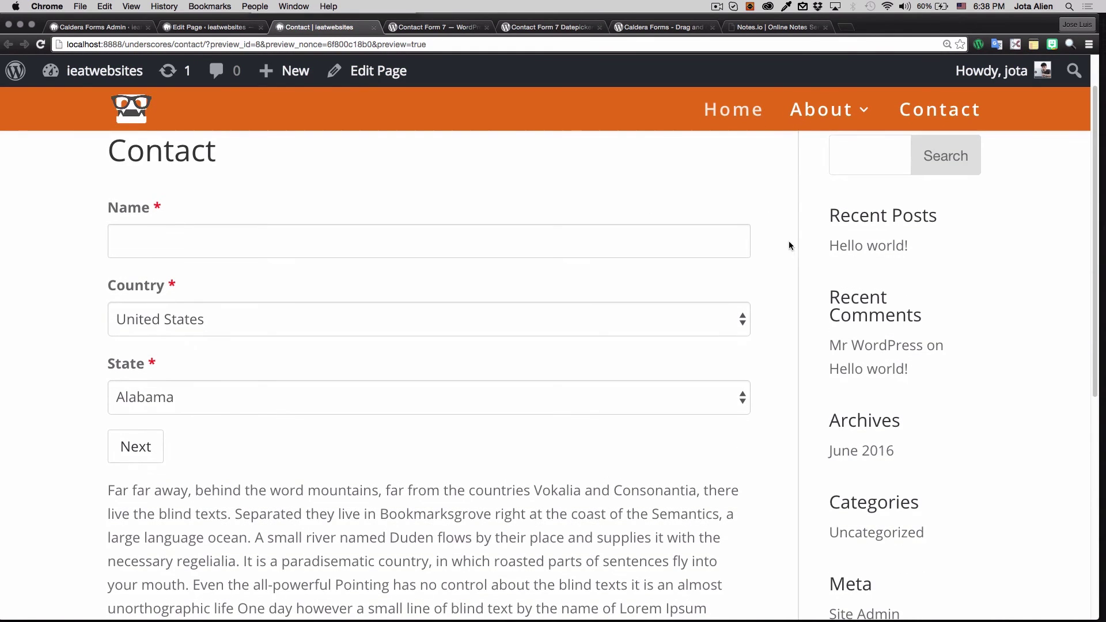
scroll(782, 235, "down", 1)
left_click(263, 240)
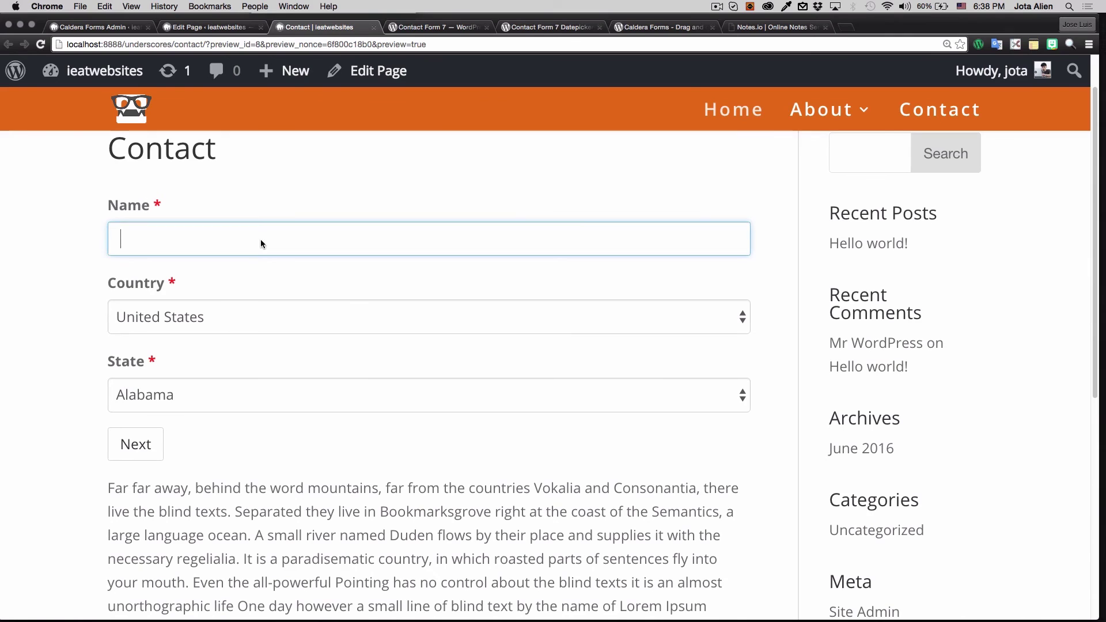
type("Jose")
left_click(266, 182)
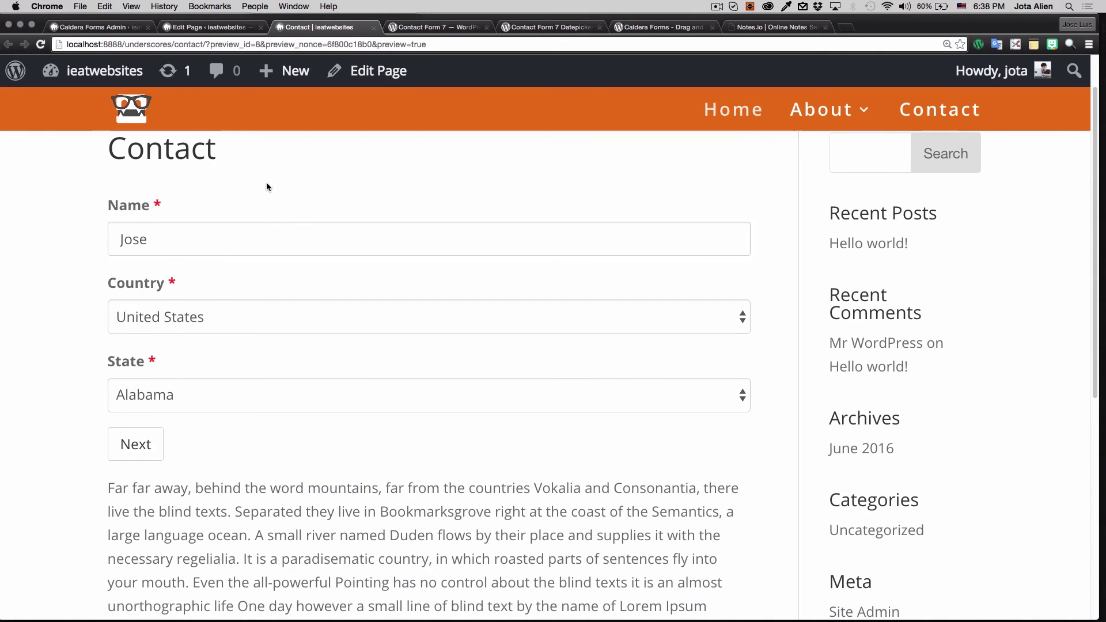
scroll(267, 182, "down", 2)
scroll(231, 259, "up", 1)
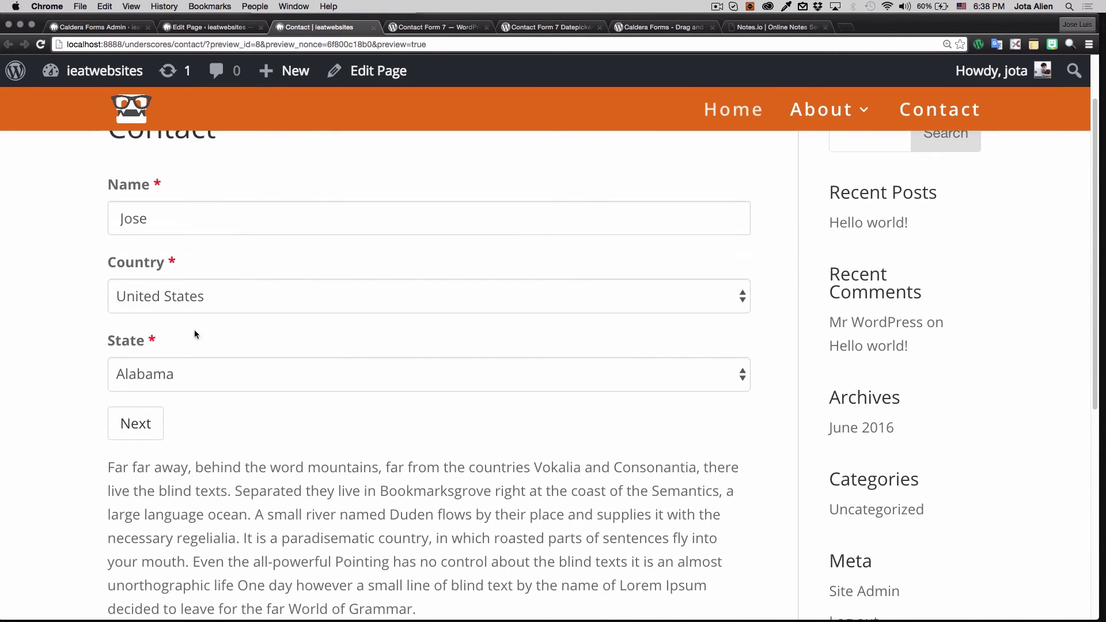
- Choose Florida as the state and advance the form to its second page
left_click(202, 374)
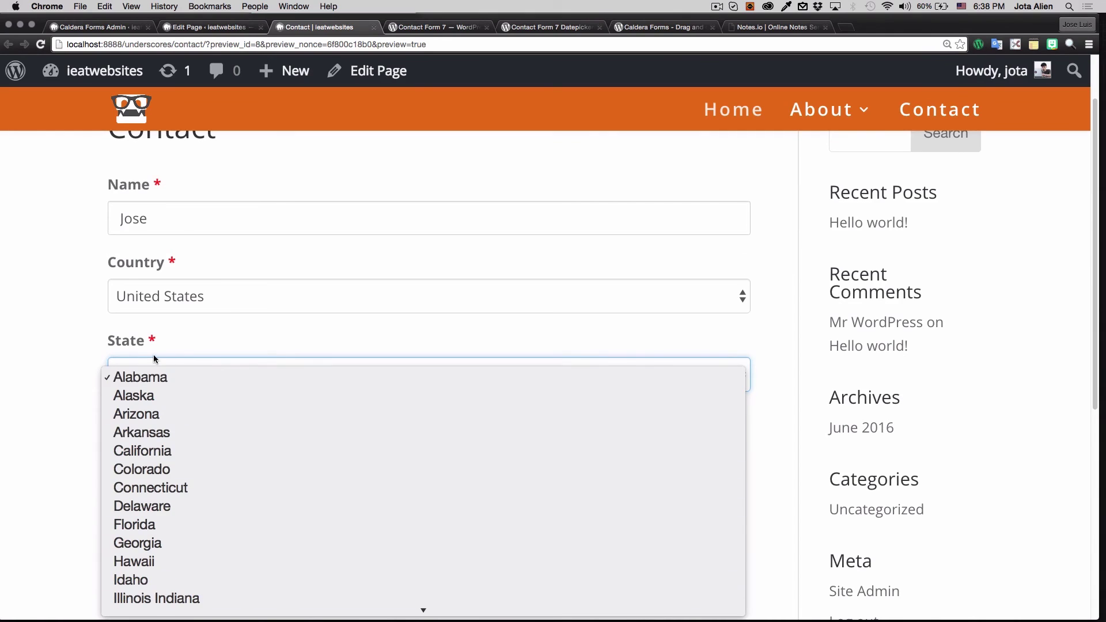
left_click(196, 506)
scroll(230, 328, "down", 1)
left_click(222, 363)
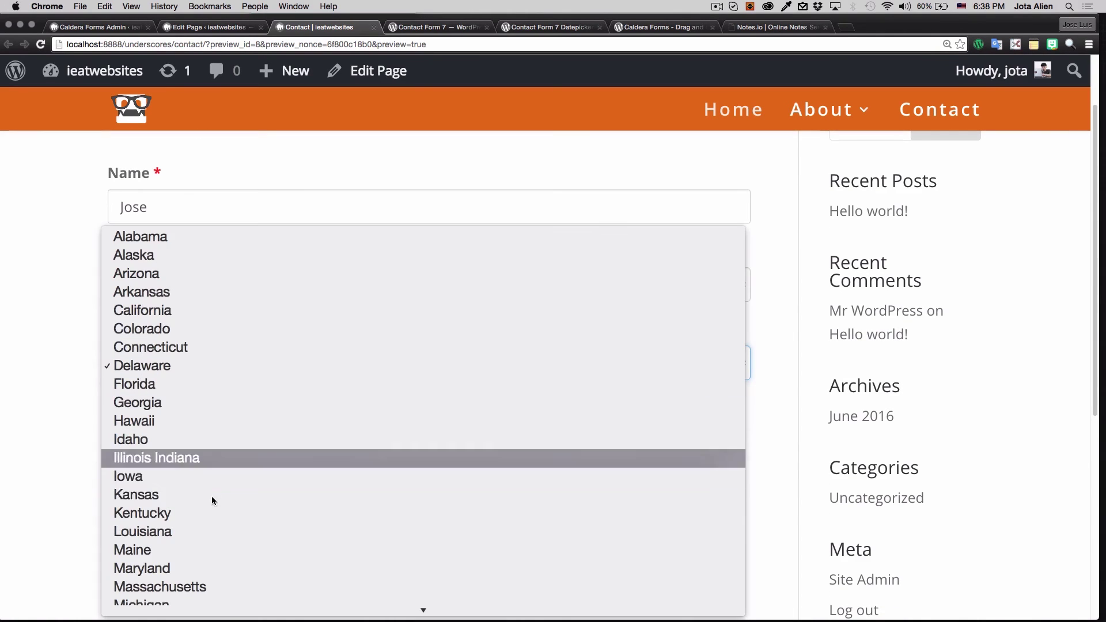
scroll(213, 499, "down", 5)
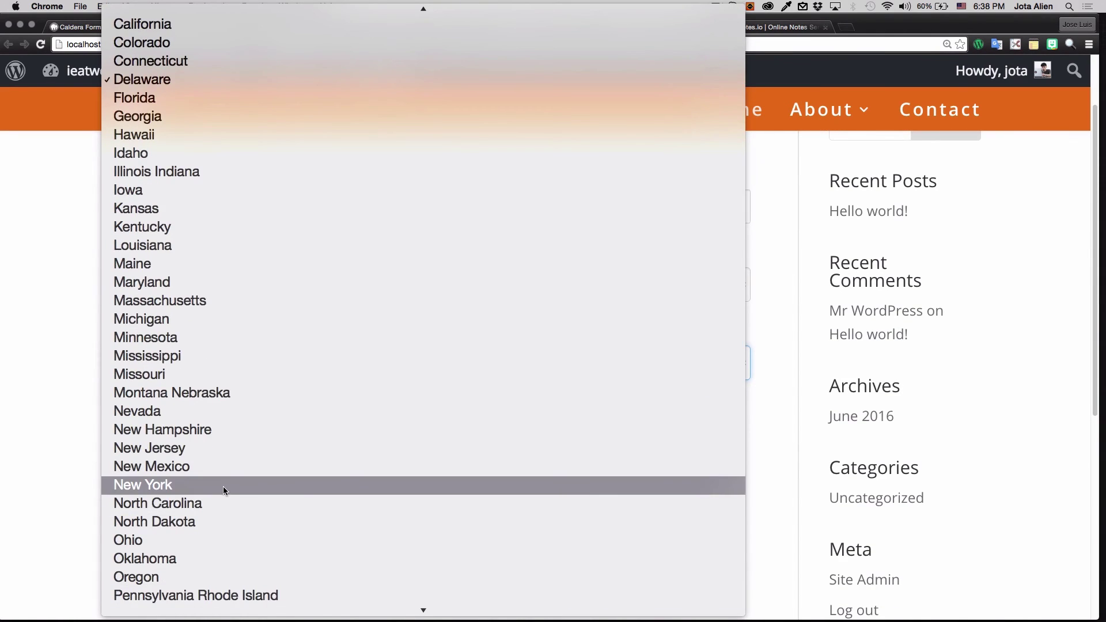
key("f")
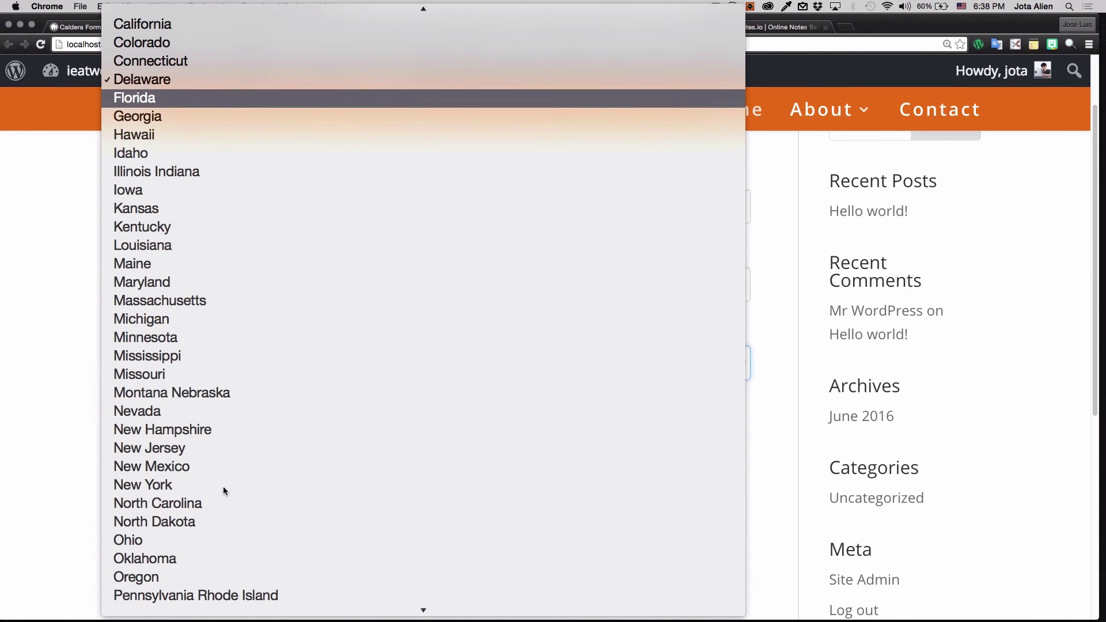
left_click(133, 98)
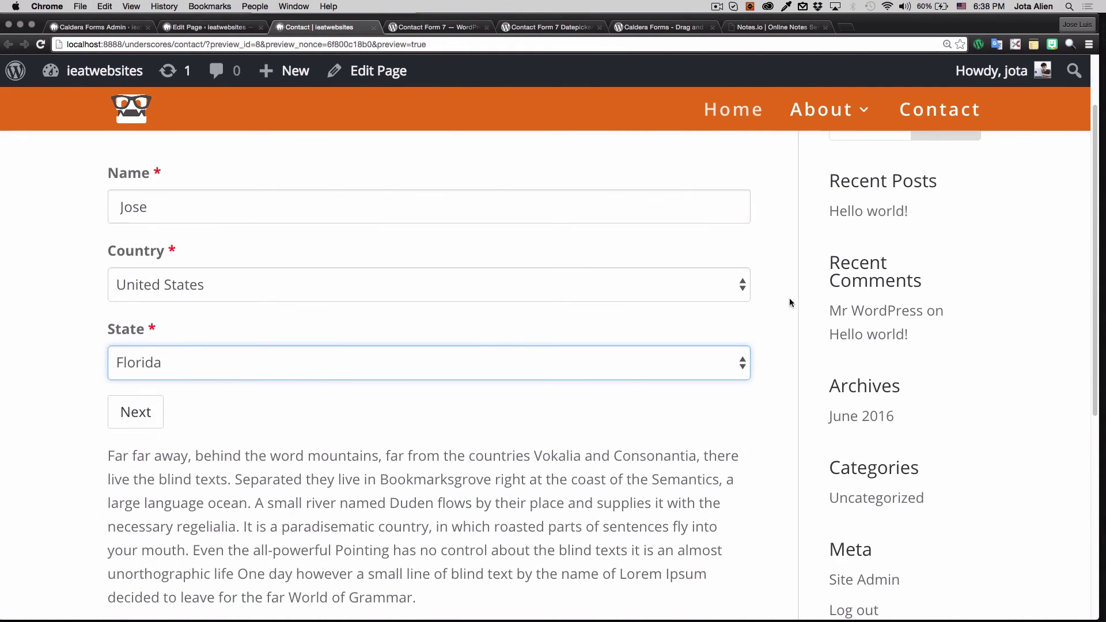
left_click(776, 254)
scroll(433, 406, "down", 1)
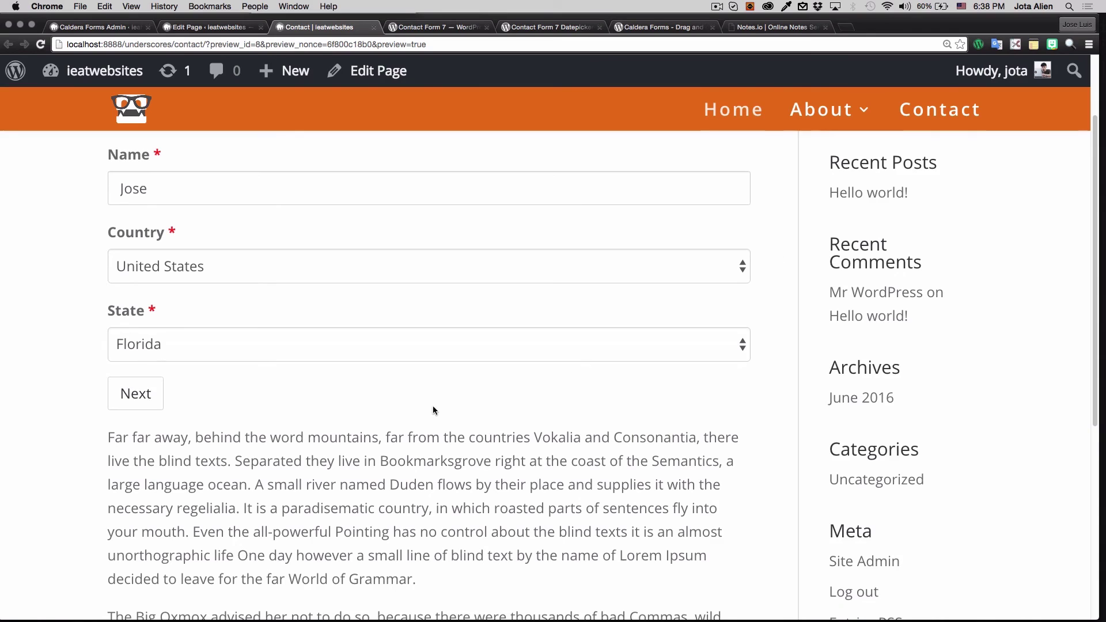
left_click(157, 395)
- Enter 'My project' as the Name of project
scroll(271, 370, "up", 1)
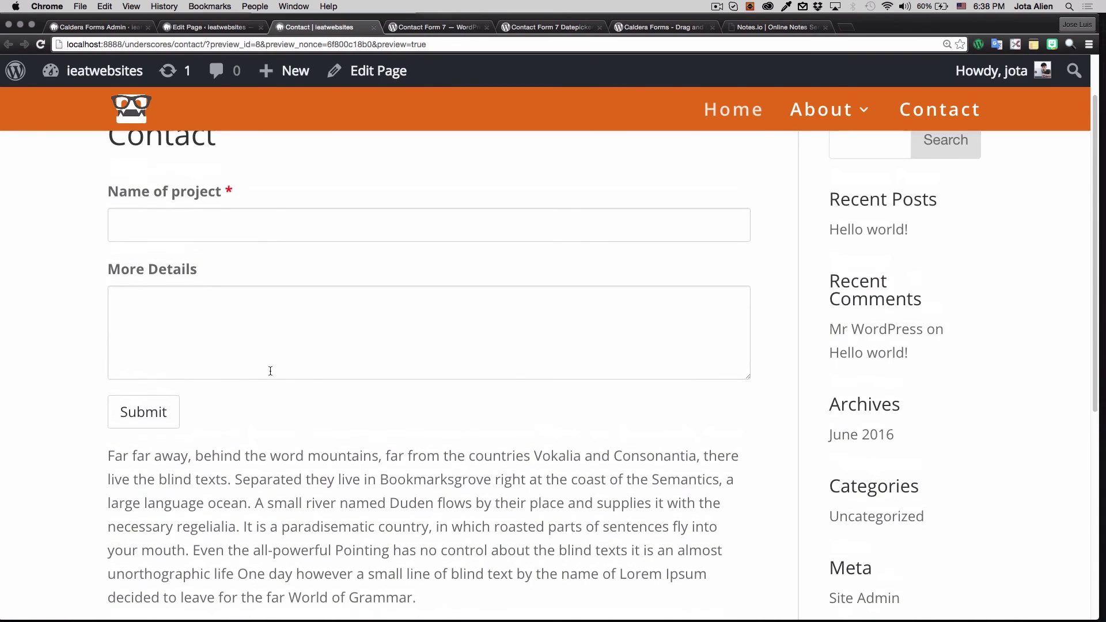
scroll(294, 424, "up", 1)
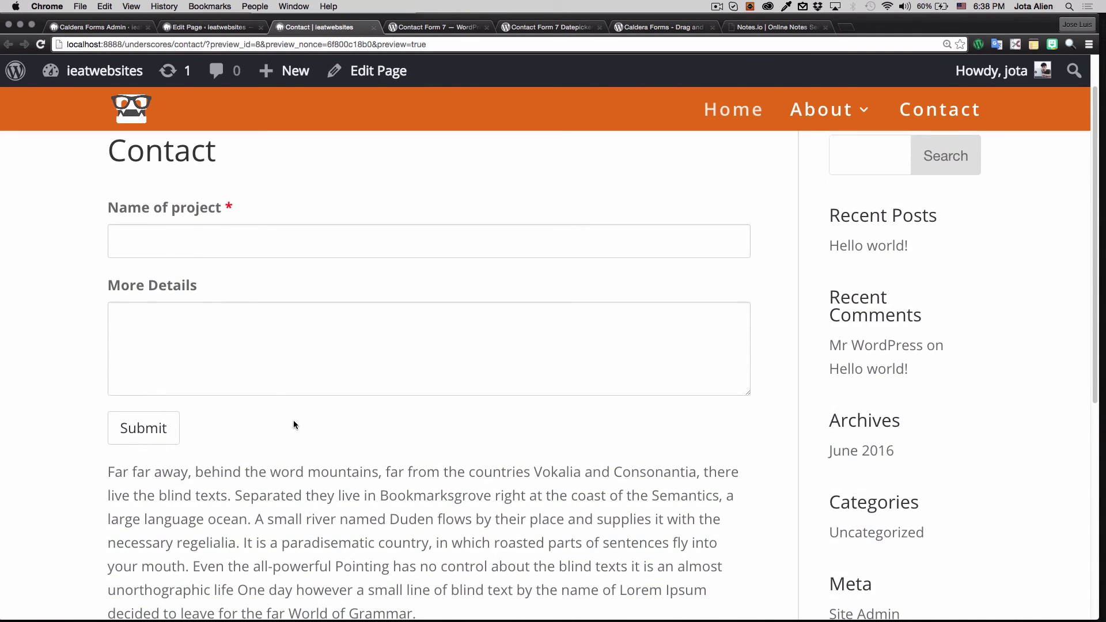
left_click(237, 244)
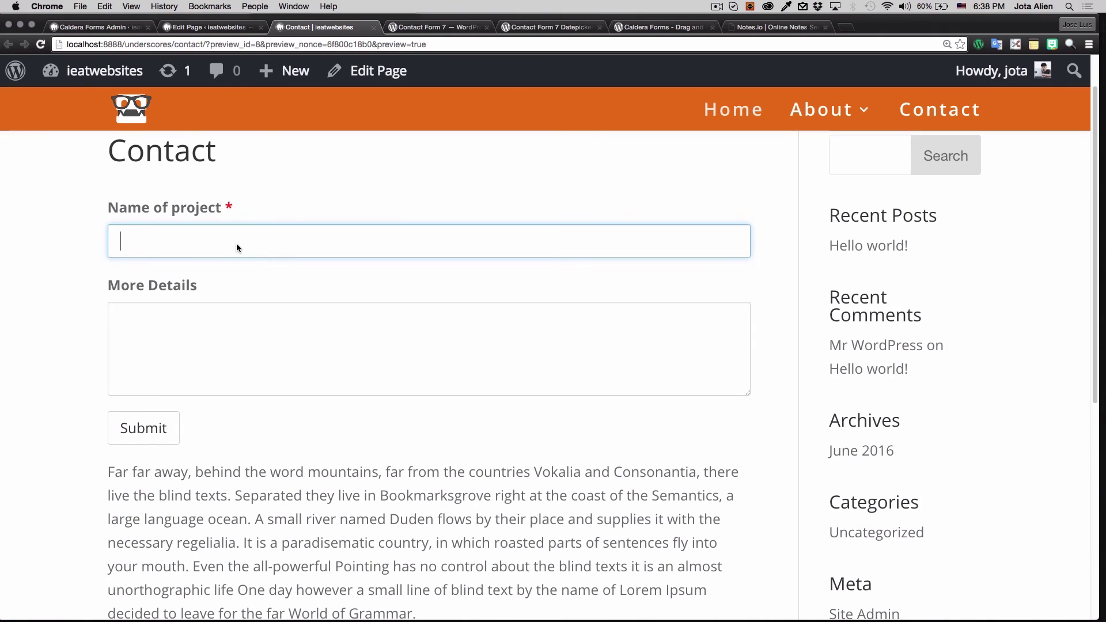
type("My projects")
key("BackSpace")
- Fill More Details with 'I need a website with one million pages in 1 week. I'm in a budget.'
left_click(210, 372)
type("I need a w")
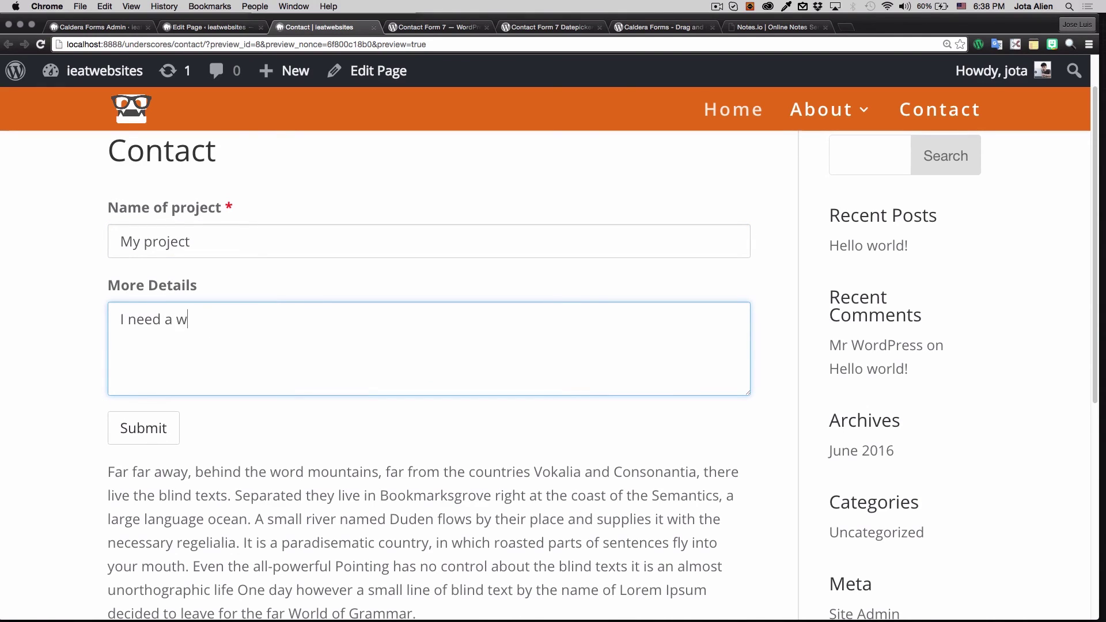
type("ebsite with one million pages in 1 week. I'm in a budget.")
scroll(775, 302, "up", 2)
left_click(285, 320)
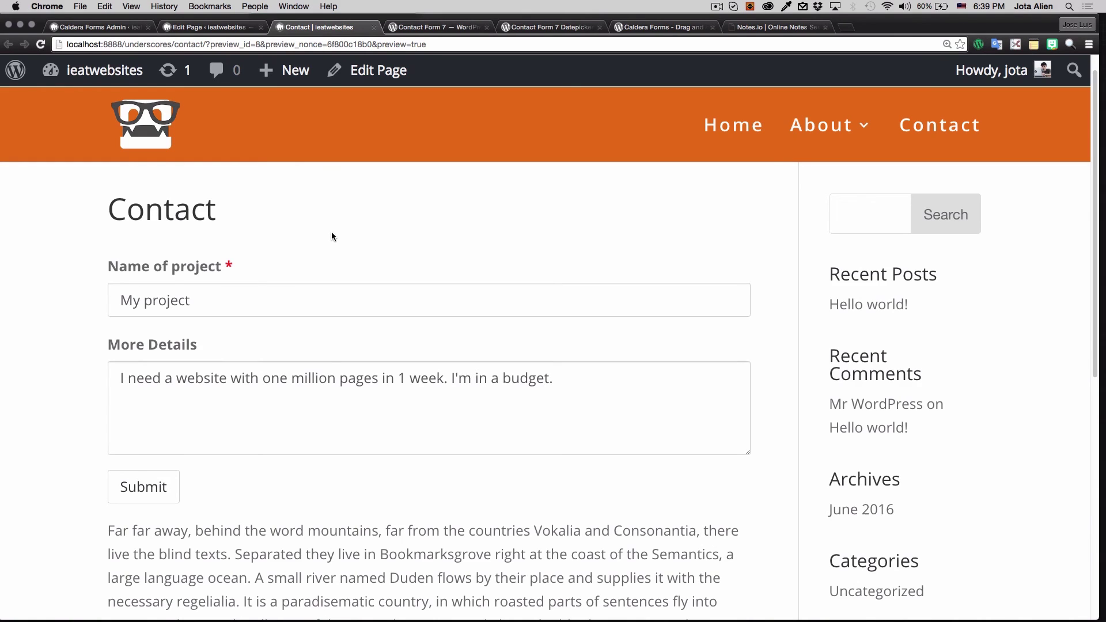
- Reload the Contact preview and enter 'Jose' as the name
left_click(224, 27)
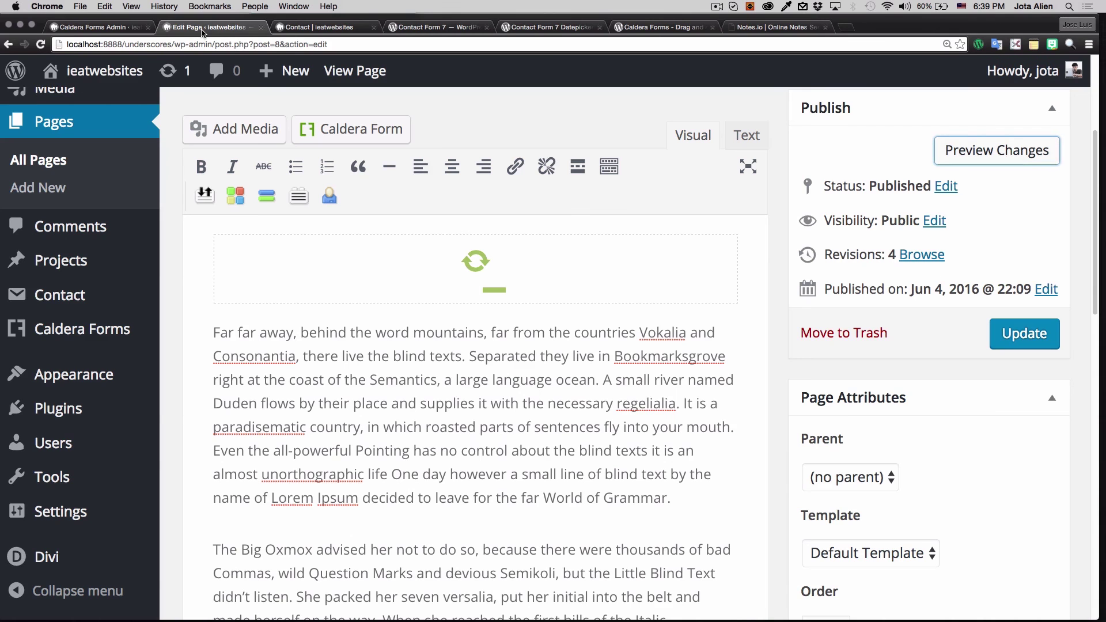
left_click(326, 29)
key("super+r")
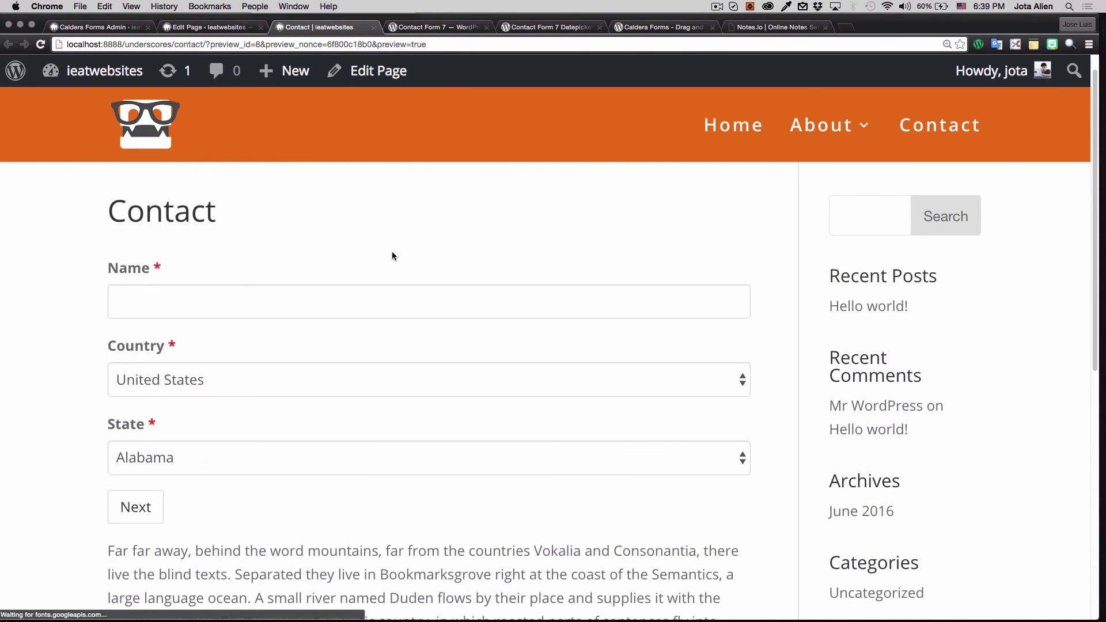
scroll(389, 252, "down", 1)
scroll(346, 255, "down", 1)
left_click(227, 209)
type("Jose")
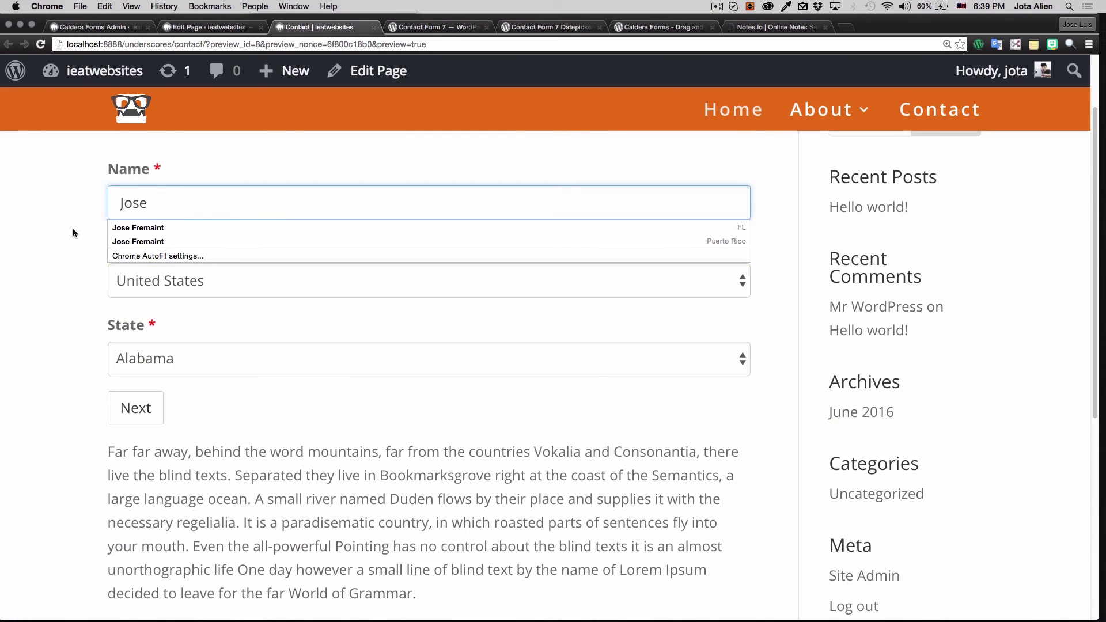
- Set Country to India and confirm the State field disappears
left_click(204, 283)
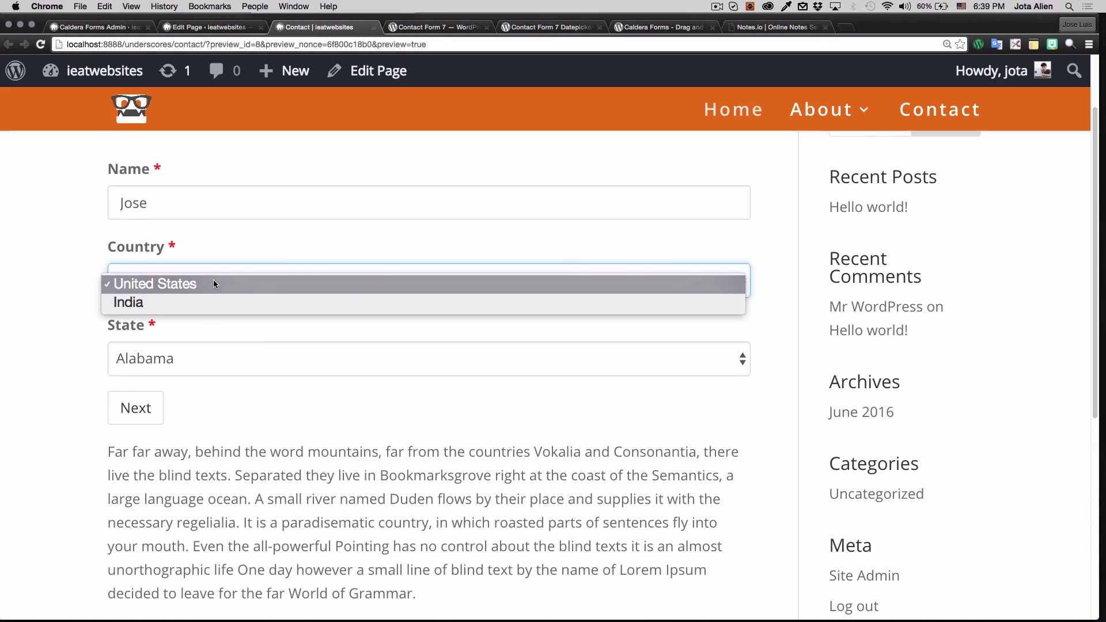
left_click(88, 324)
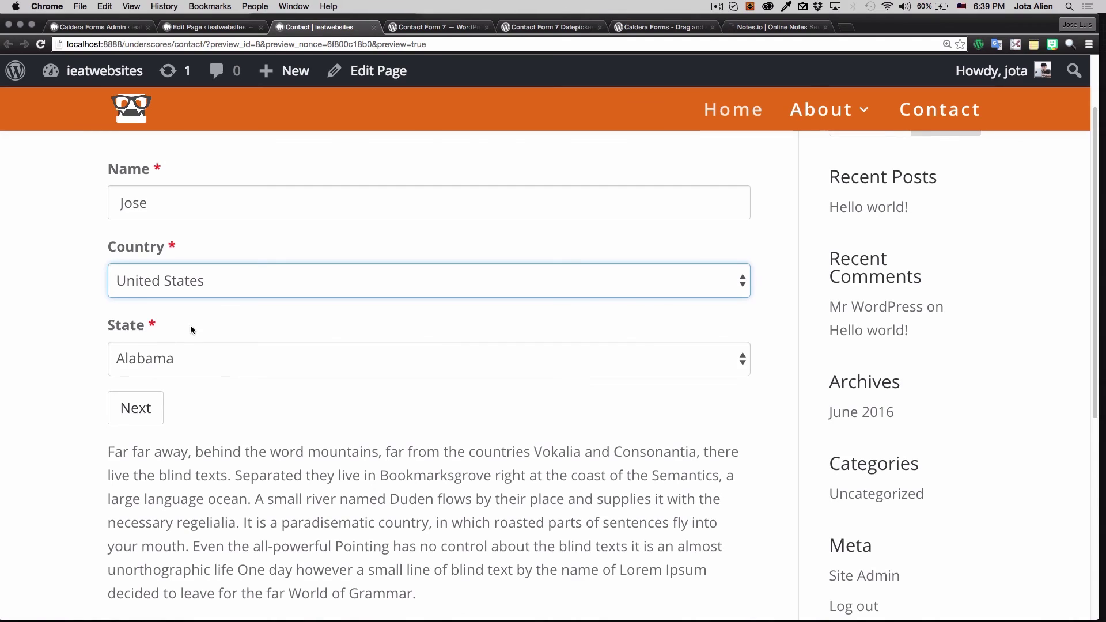
scroll(189, 326, "up", 1)
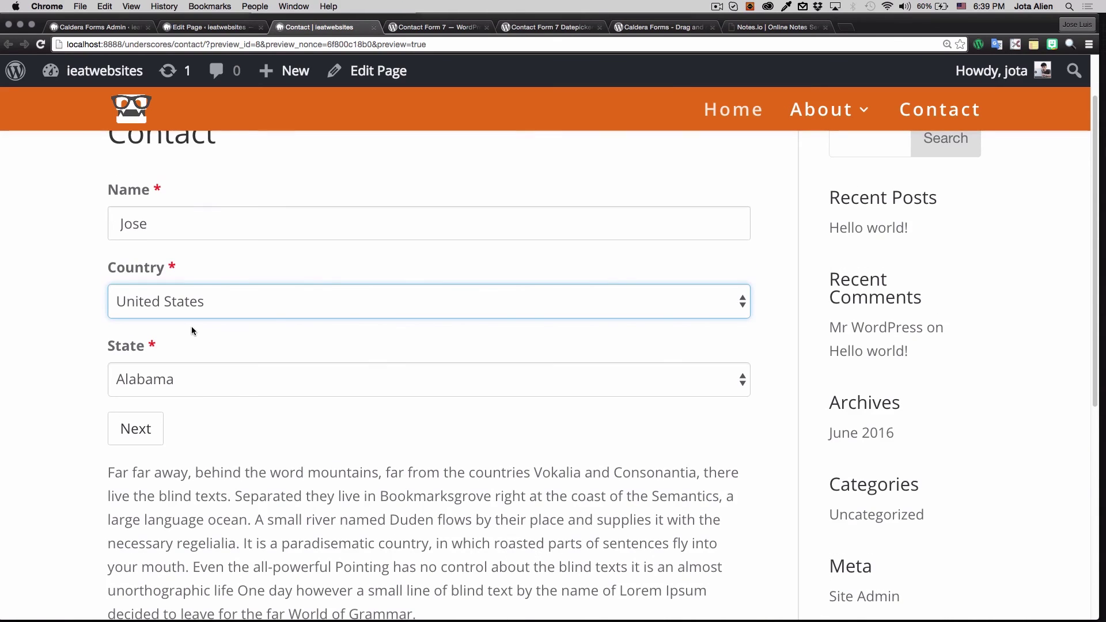
left_click(177, 313)
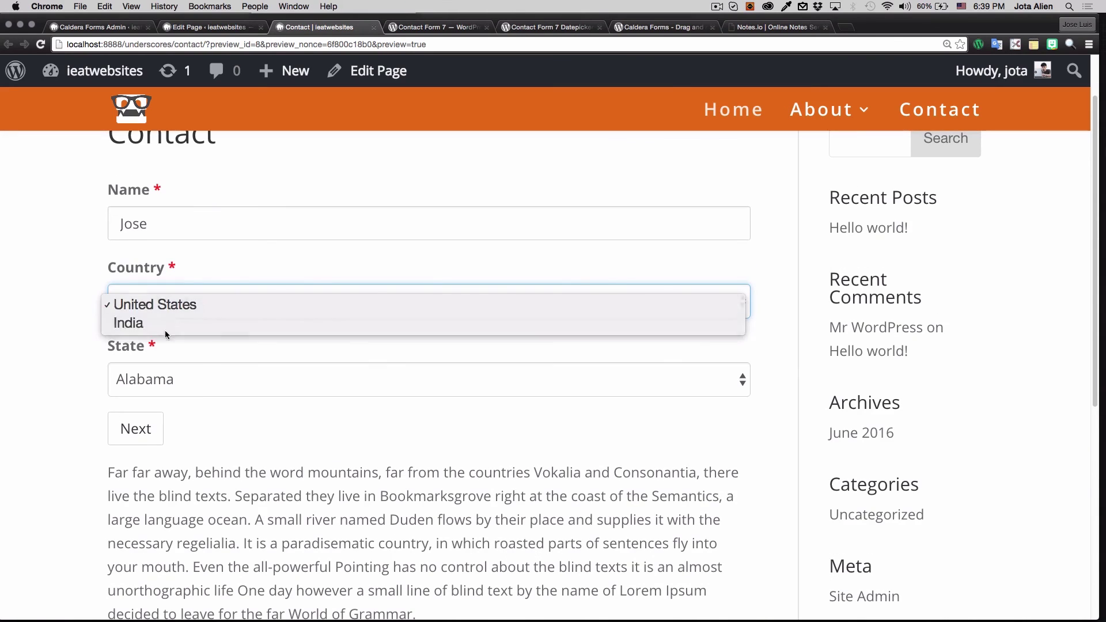
left_click(165, 331)
left_click(233, 342)
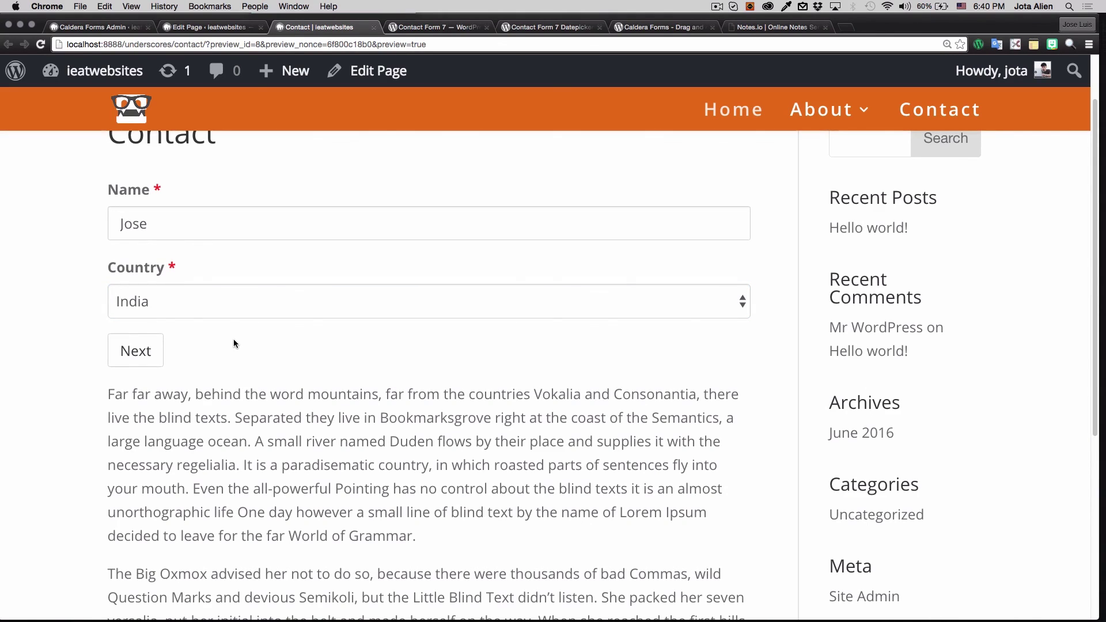
- Advance the form to its empty second page
left_click(136, 351)
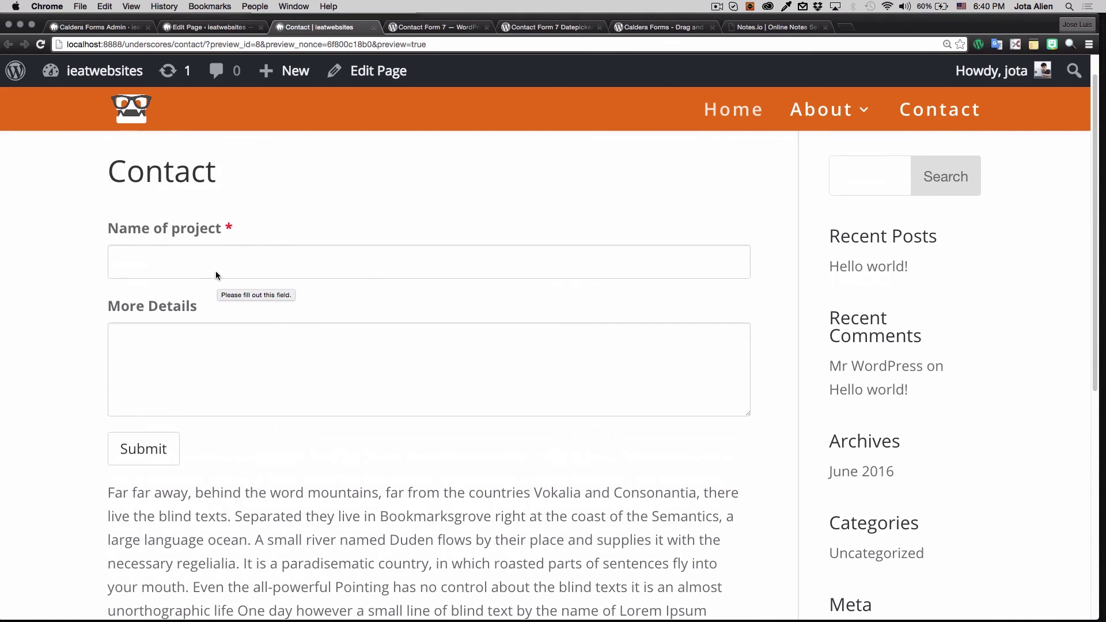
left_click(216, 272)
left_click(764, 297)
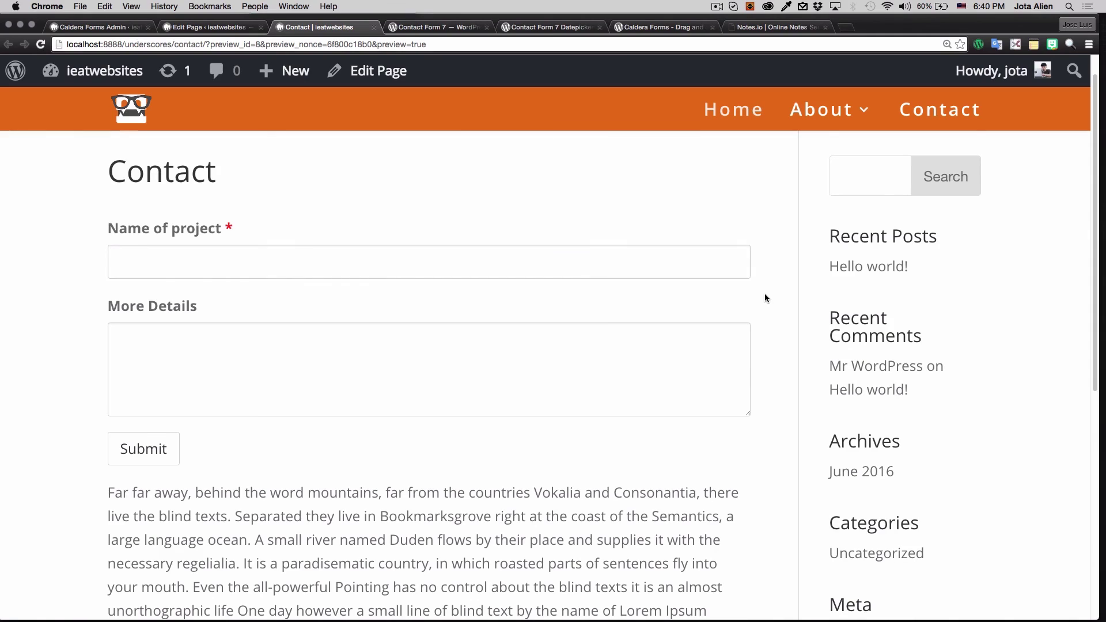
scroll(765, 298, "down", 1)
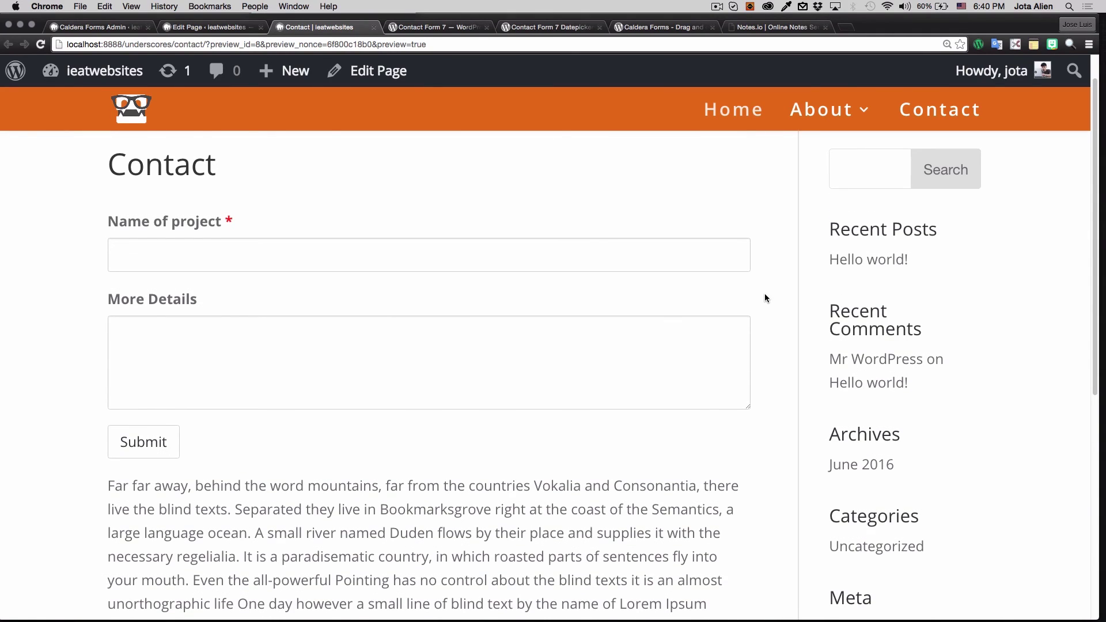